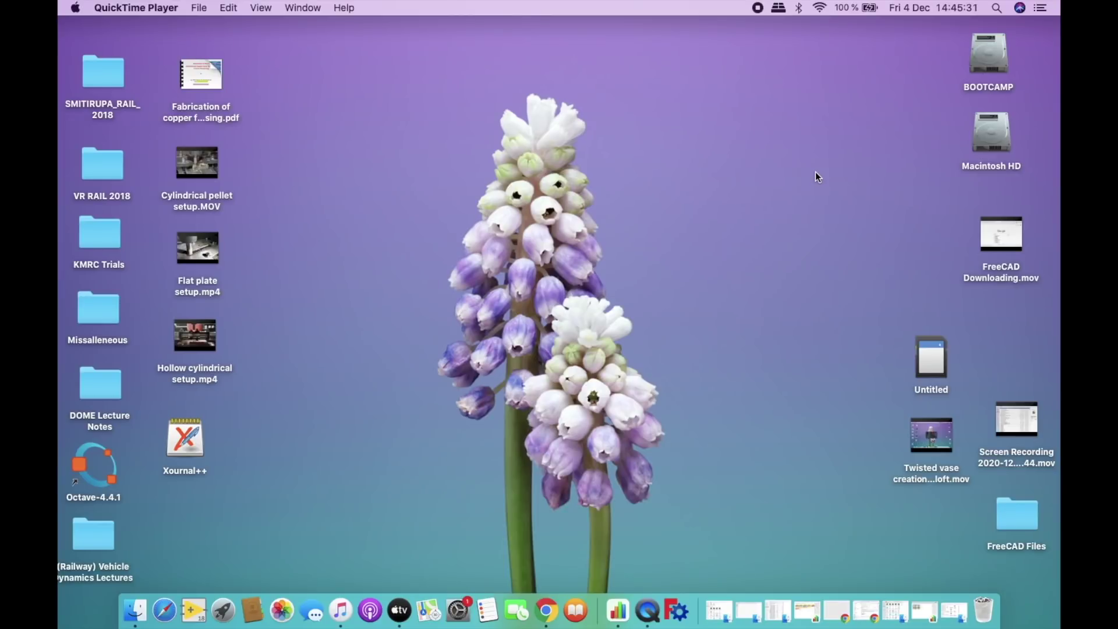
Open FreeCAD and create a new empty document.
click(670, 617)
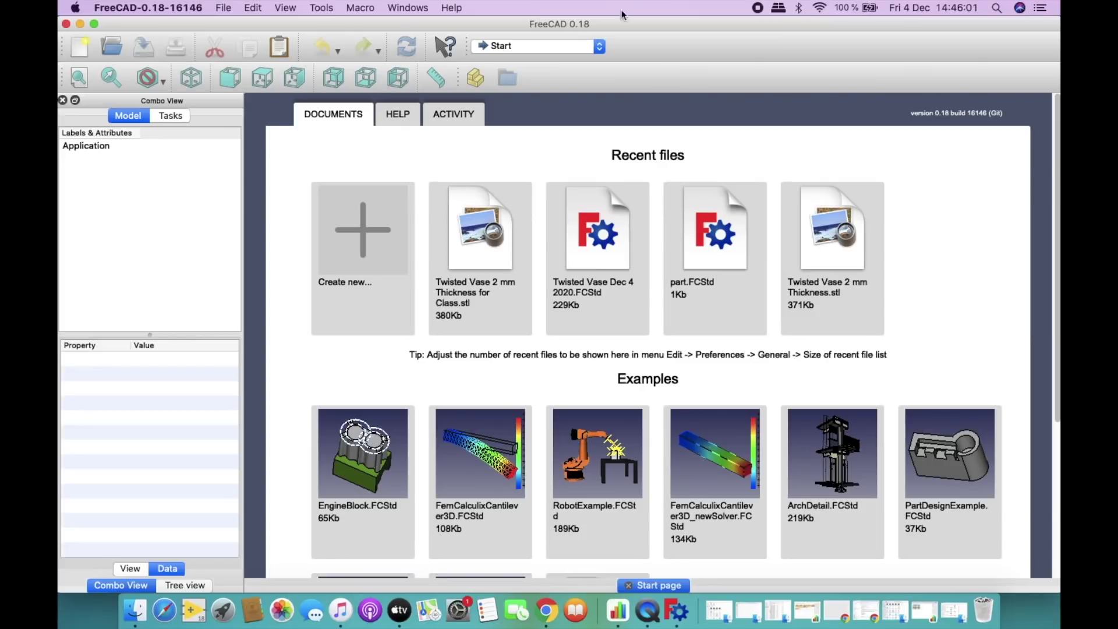
click(231, 9)
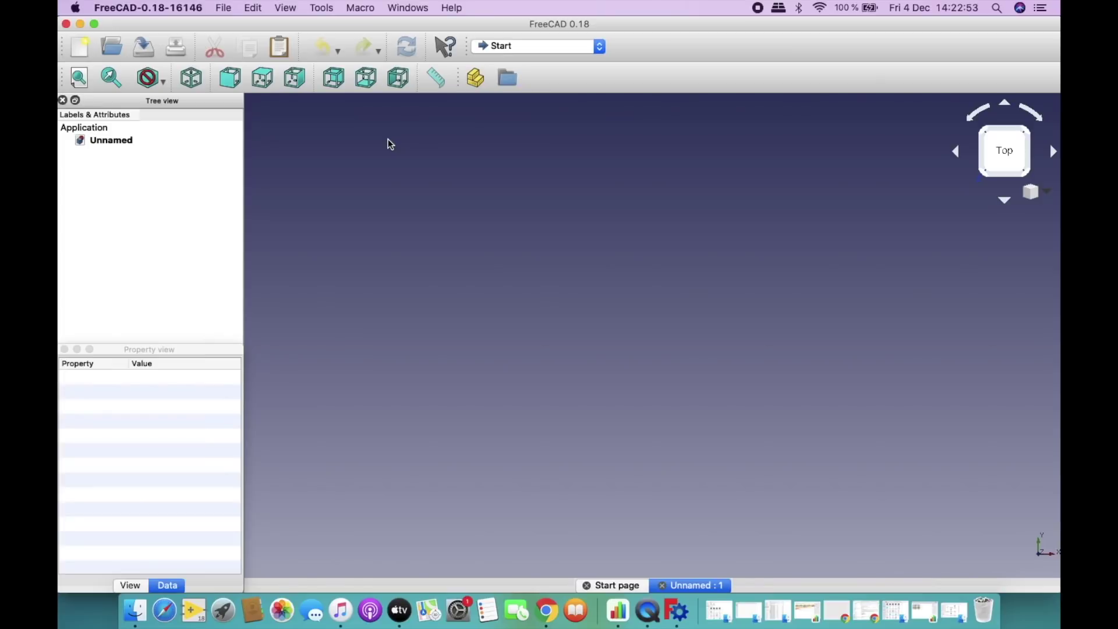
Save the new document as "Twisted Vase Dec 4 2020" in the FreeCAD Files folder.
key(super+s)
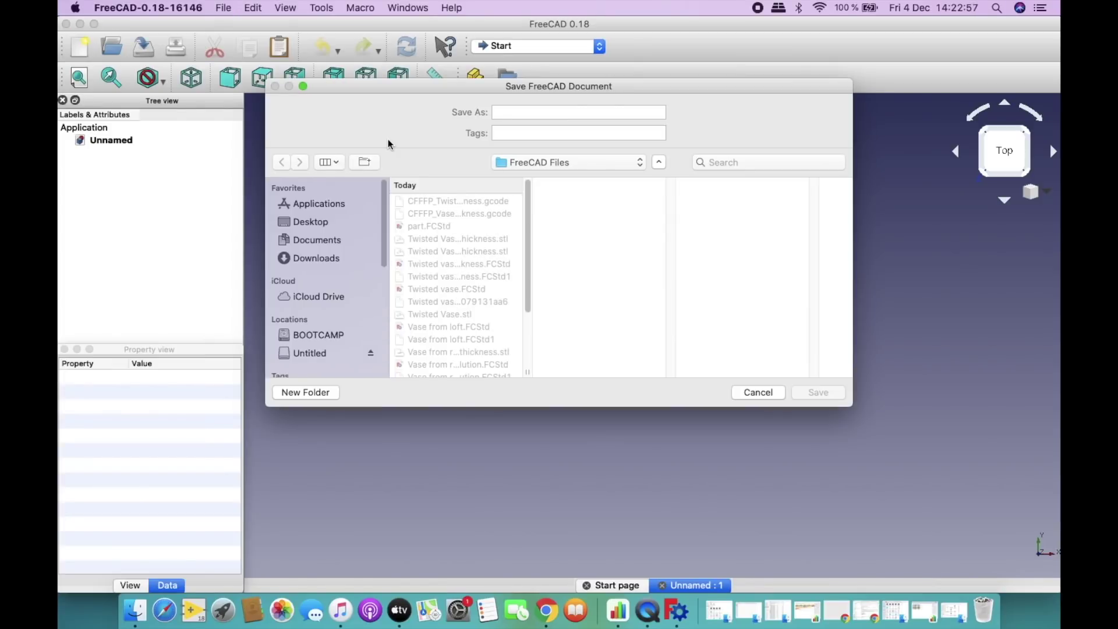
click(523, 111)
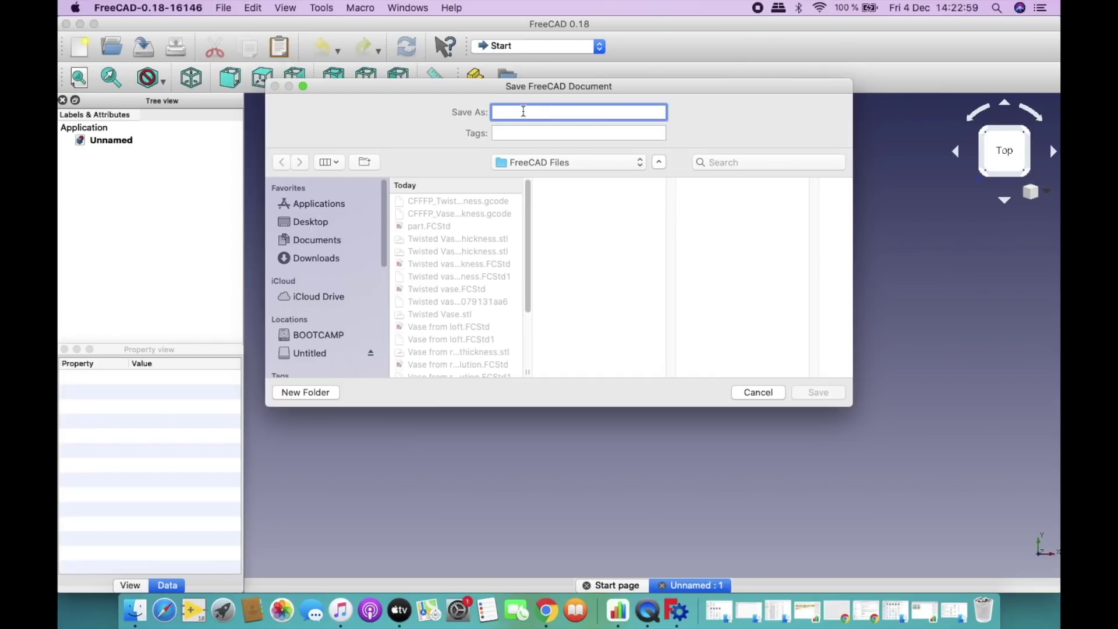
text(Twisted V)
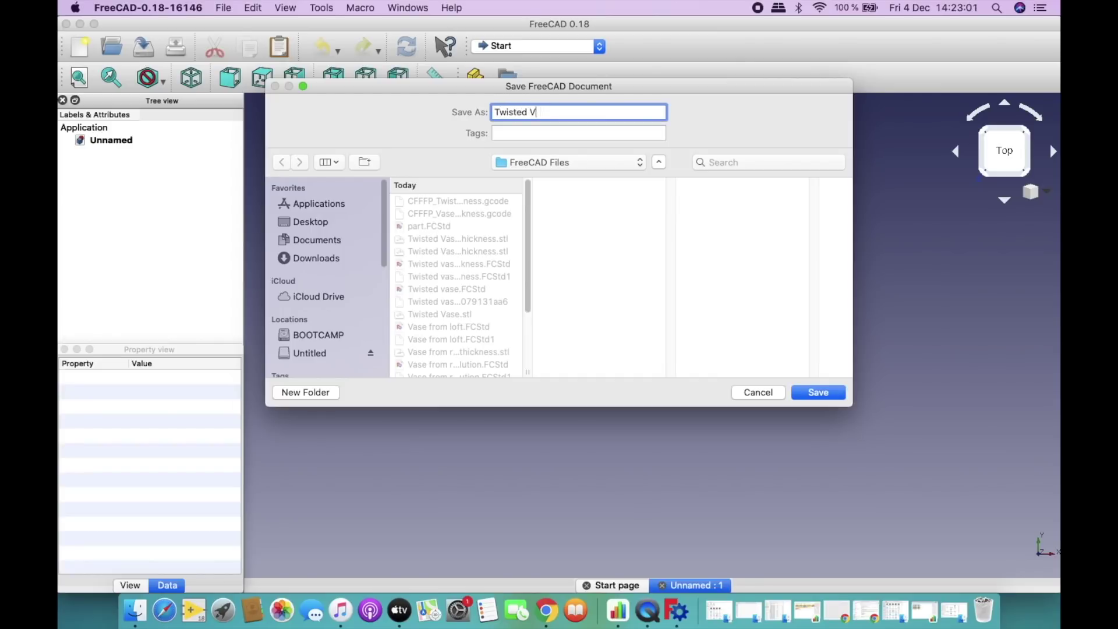
text(ase Dec 4 2020)
click(804, 392)
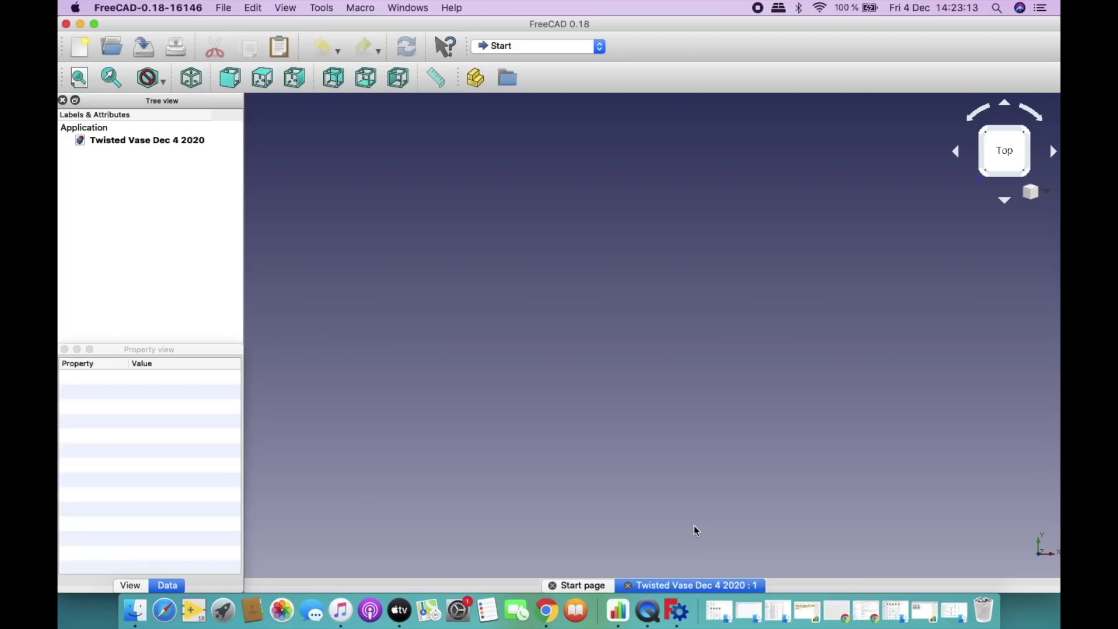
Switch to the Part Design workbench and add a new part to the document, expanding its origin.
click(570, 49)
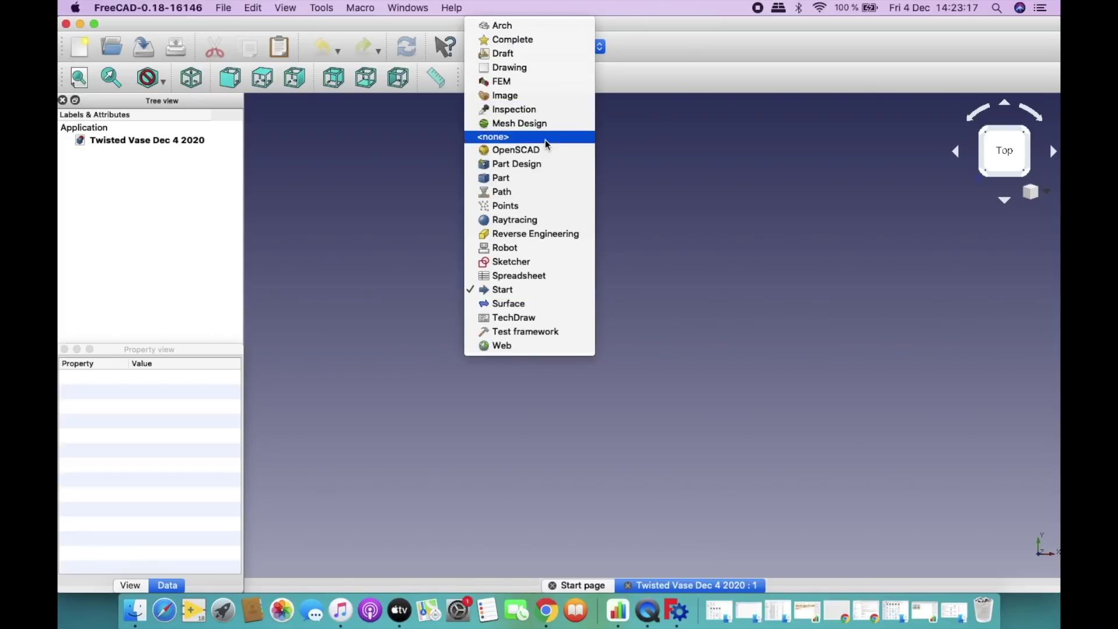
click(541, 165)
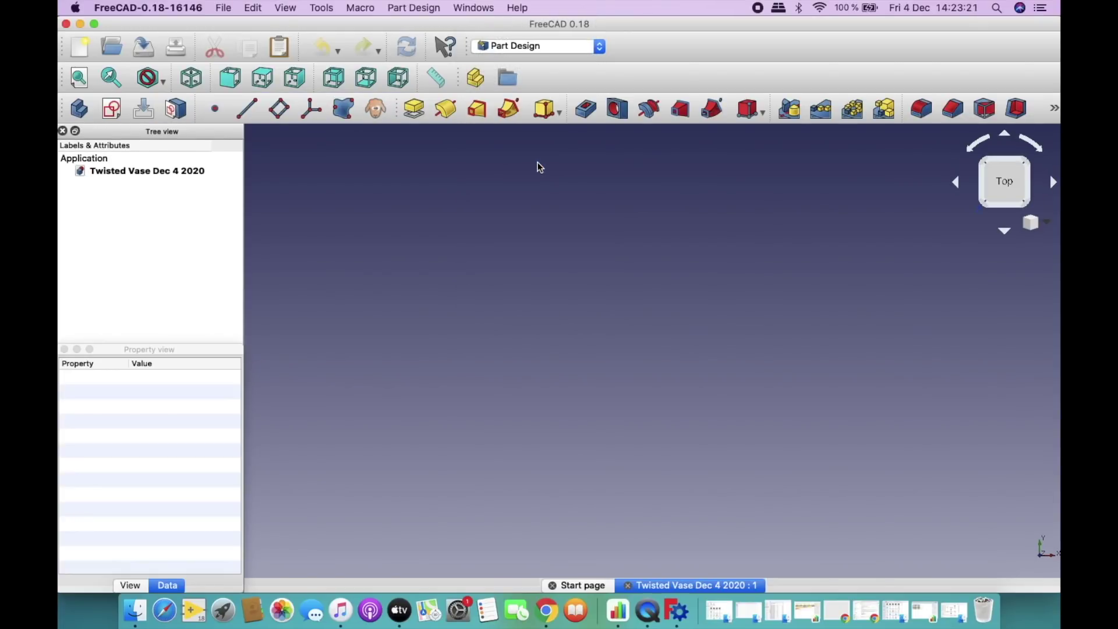
click(485, 85)
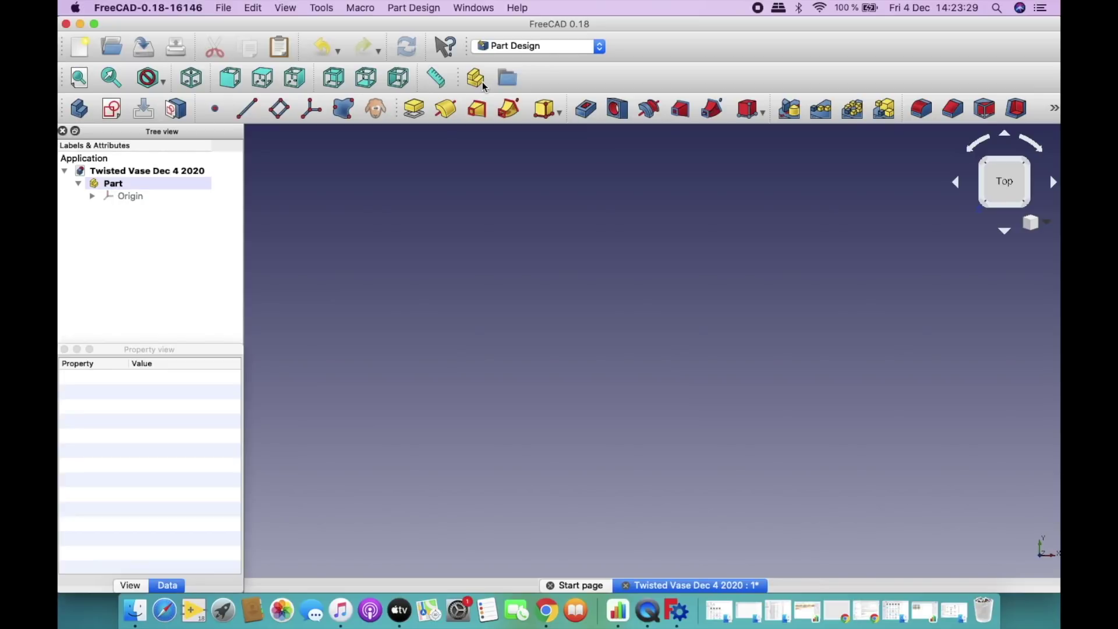
click(91, 198)
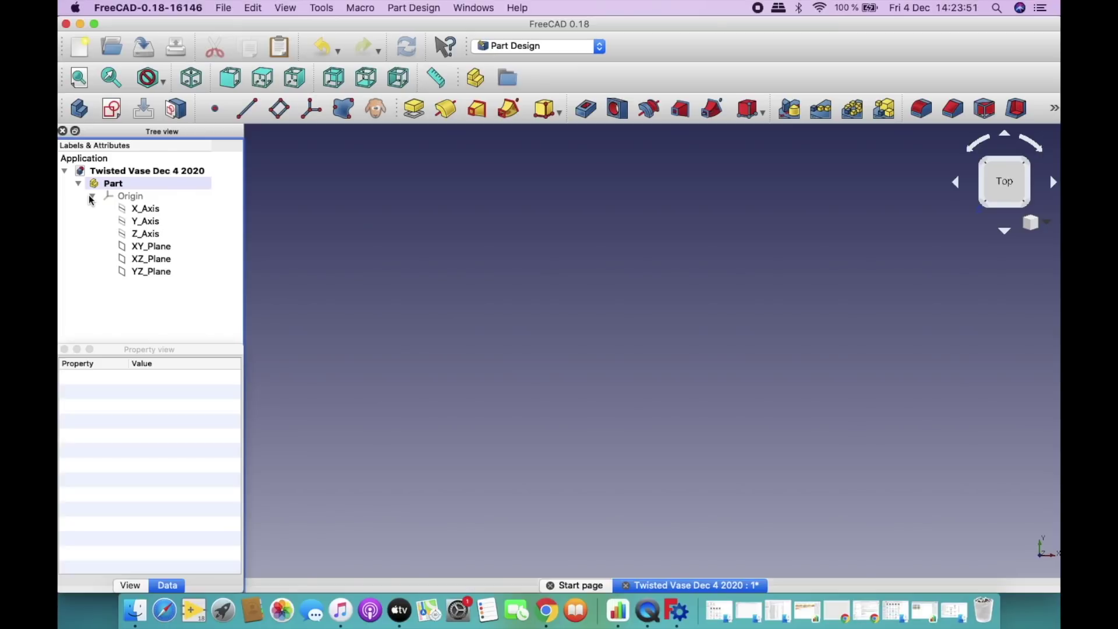
Create a new sketch in a new body on the XY base plane.
click(113, 114)
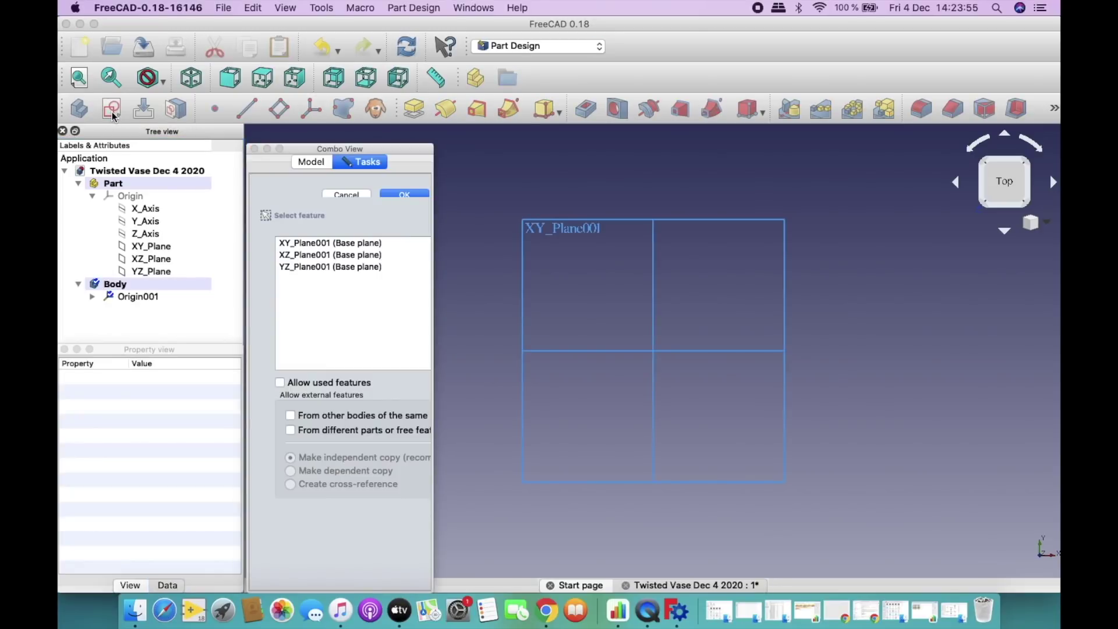
click(83, 300)
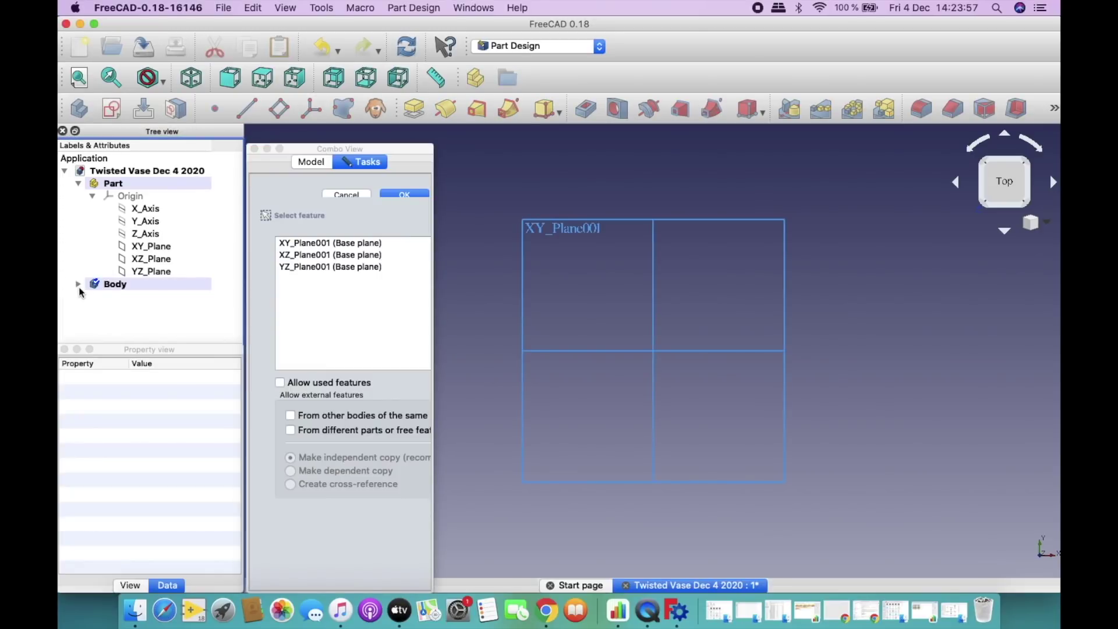
click(87, 299)
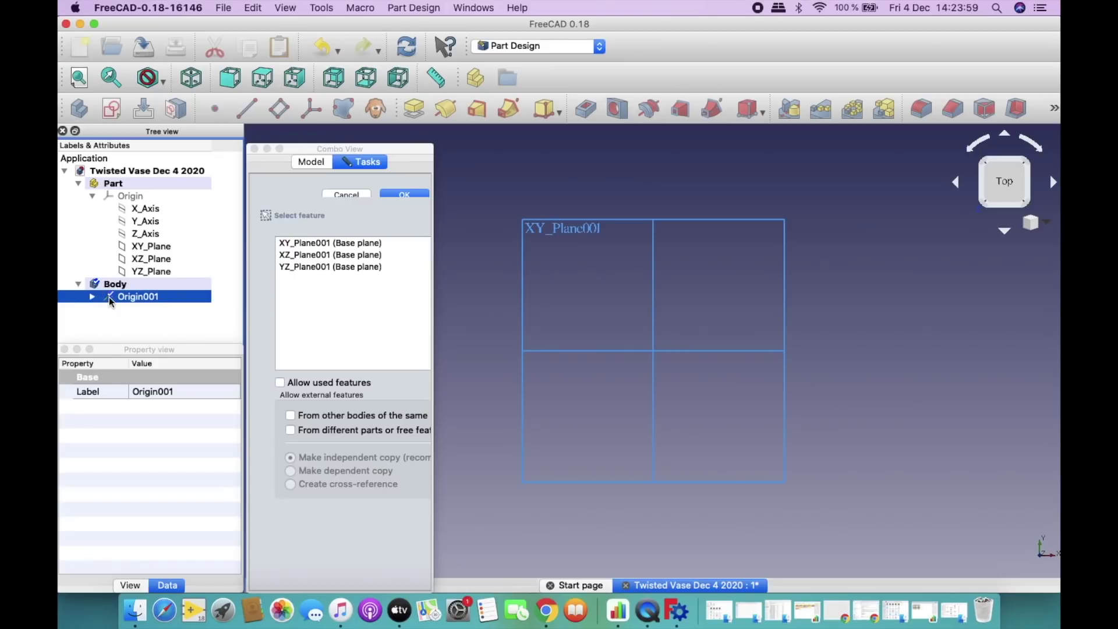
click(375, 246)
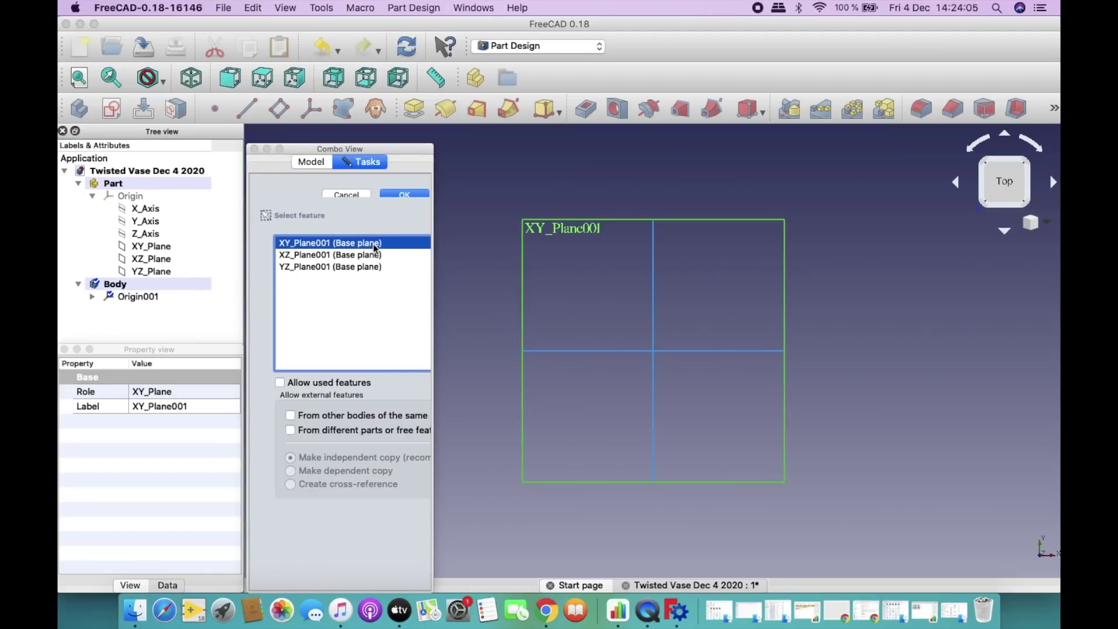
click(404, 195)
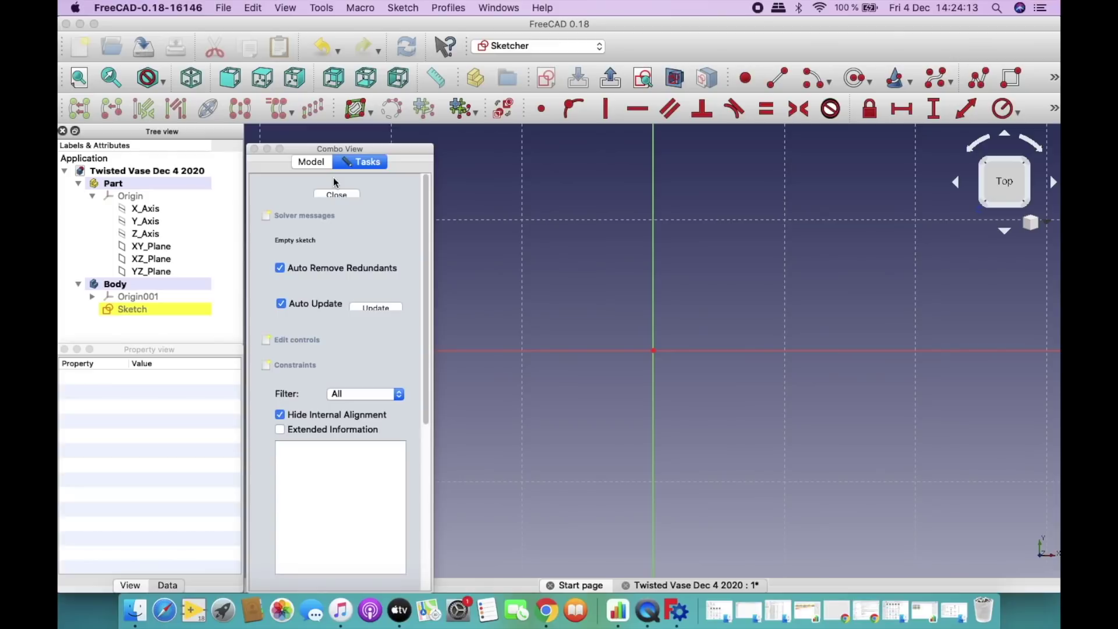
Dock the floating Combo View and group it with the Property view and Tree view as one tabbed set.
drag(369, 155, 190, 357)
drag(155, 131, 165, 361)
drag(172, 133, 167, 303)
click(133, 353)
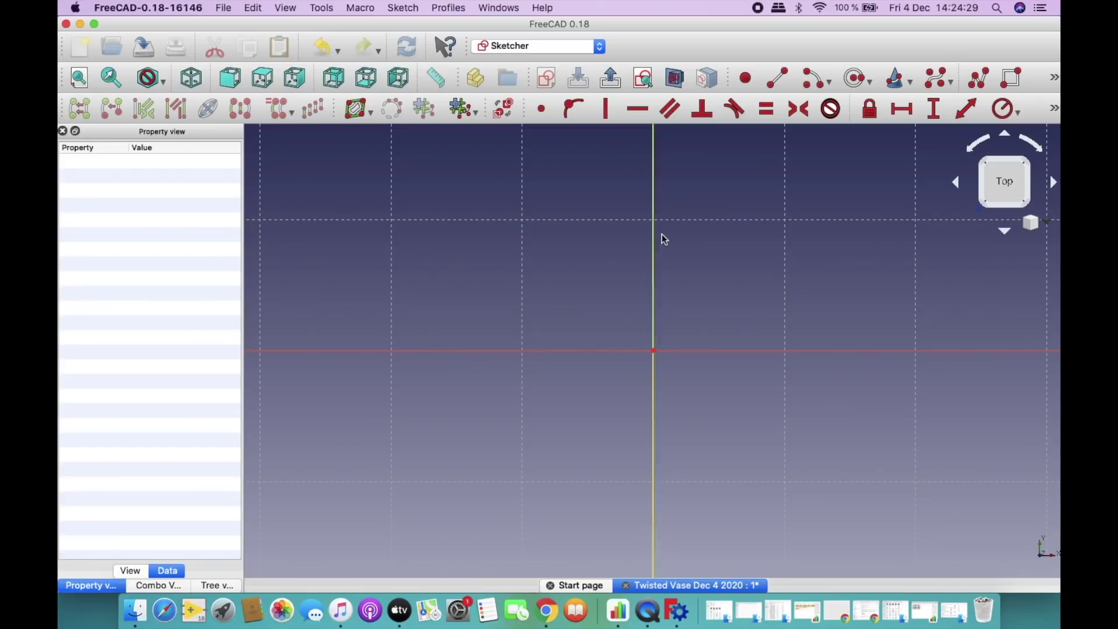
Sketch three separate lines forming a rough triangle with open corners around the origin, its left side about 57 mm long.
scroll(763, 236, down, 2)
scroll(764, 236, down, 2)
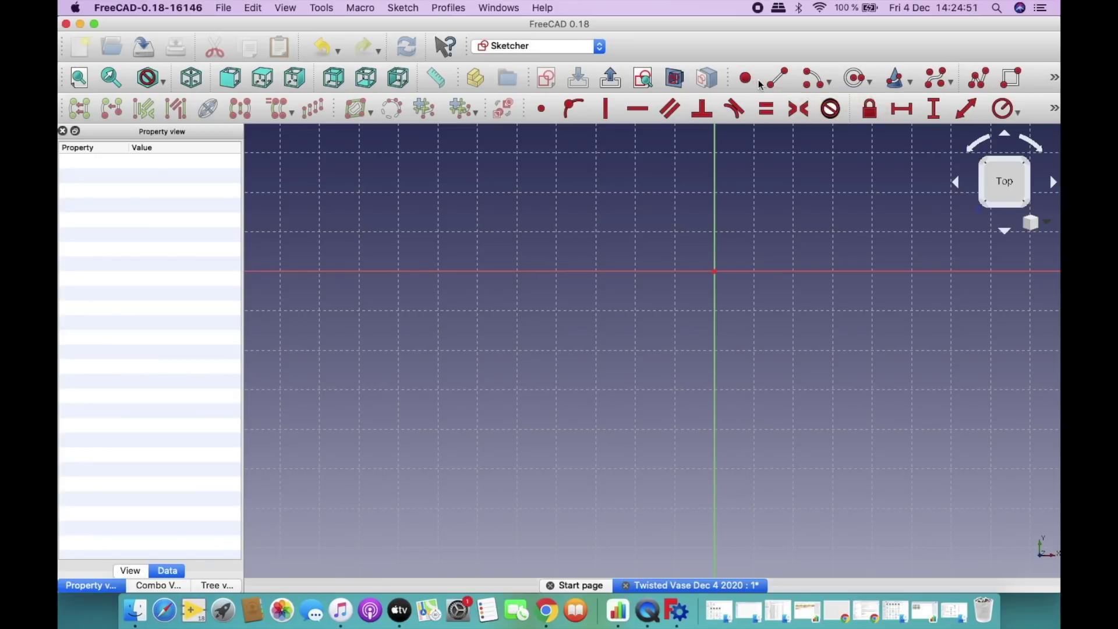
click(1017, 83)
click(687, 190)
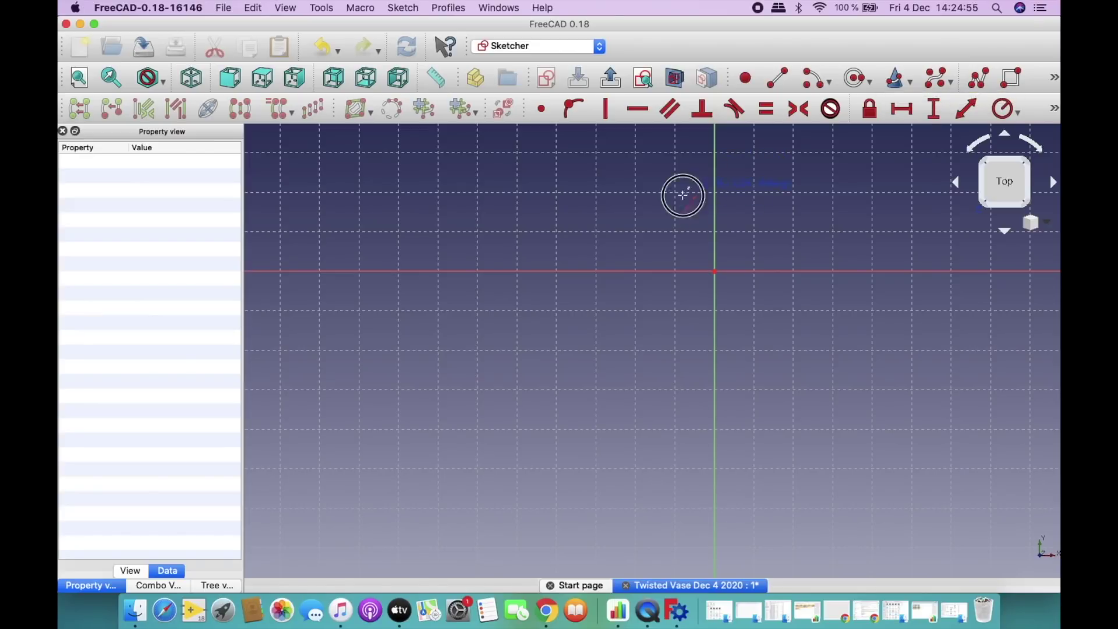
click(548, 364)
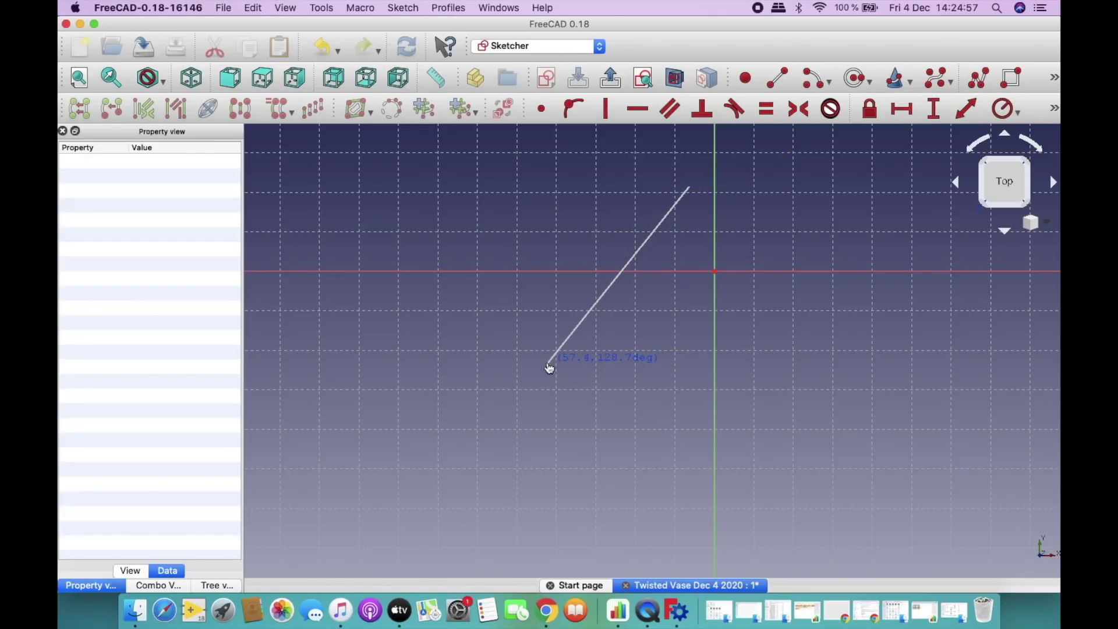
click(567, 370)
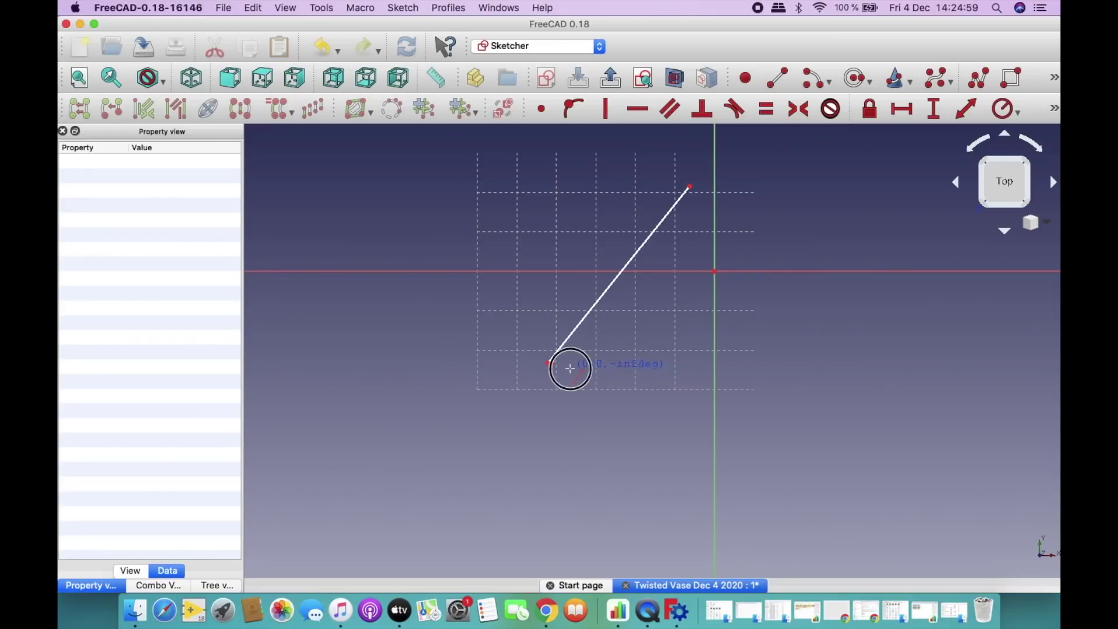
click(839, 389)
click(696, 190)
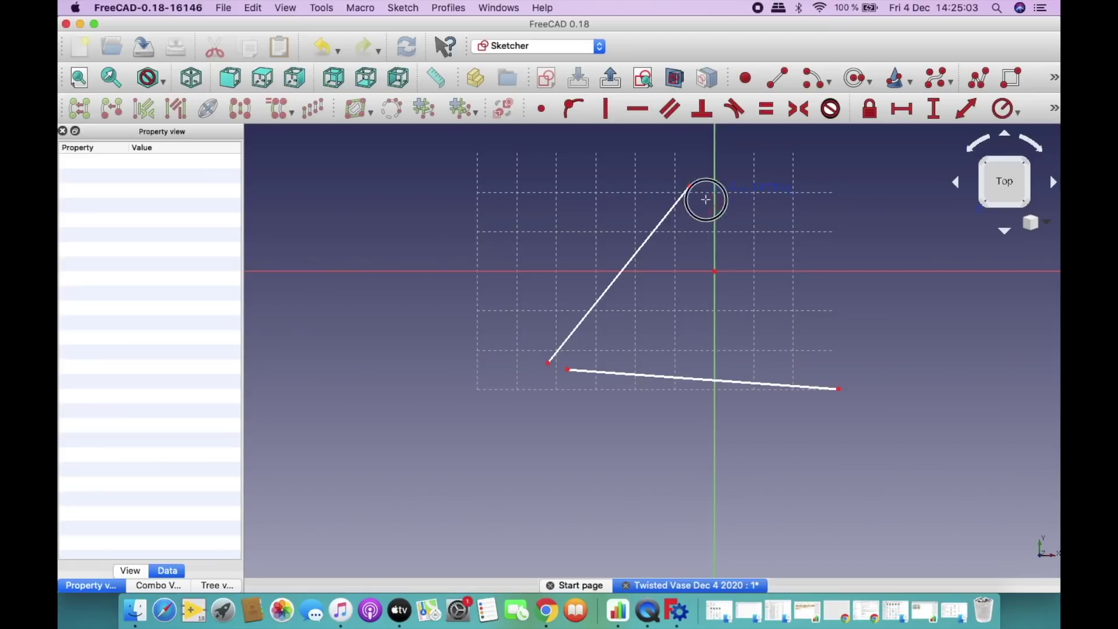
click(836, 370)
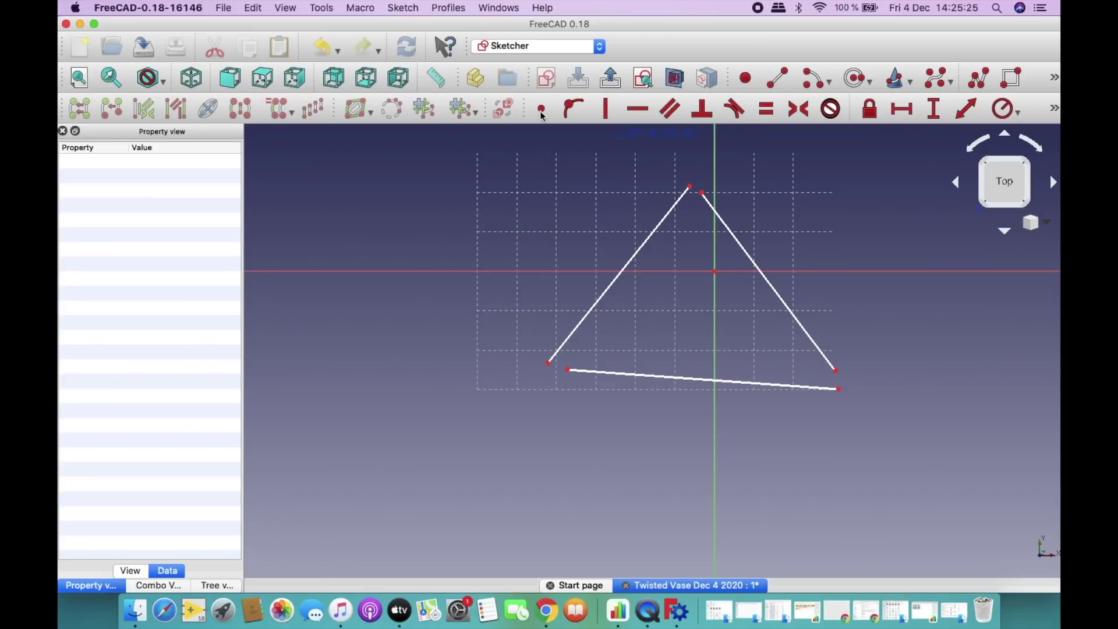
Close the triangle by applying coincident constraints to the neighbouring line endpoints at all three corners.
click(1000, 116)
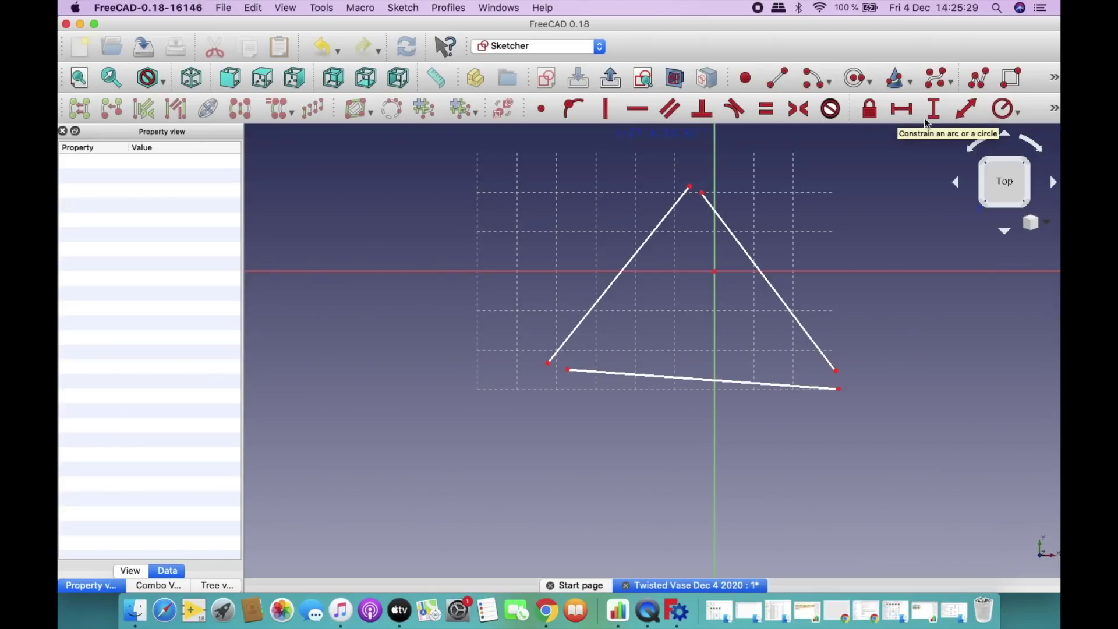
click(541, 111)
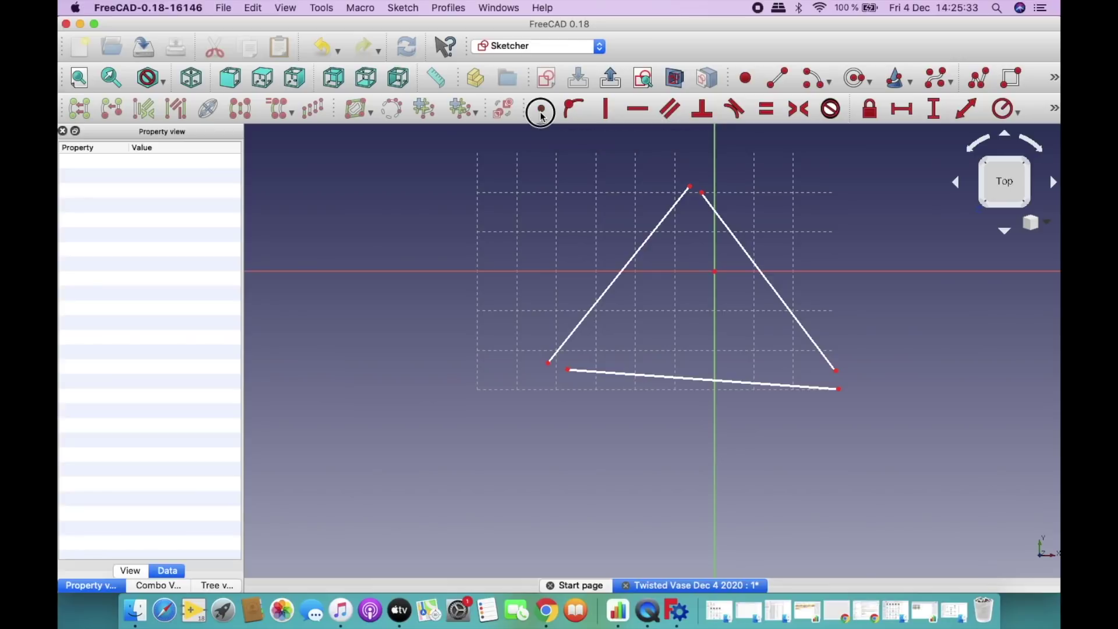
click(689, 186)
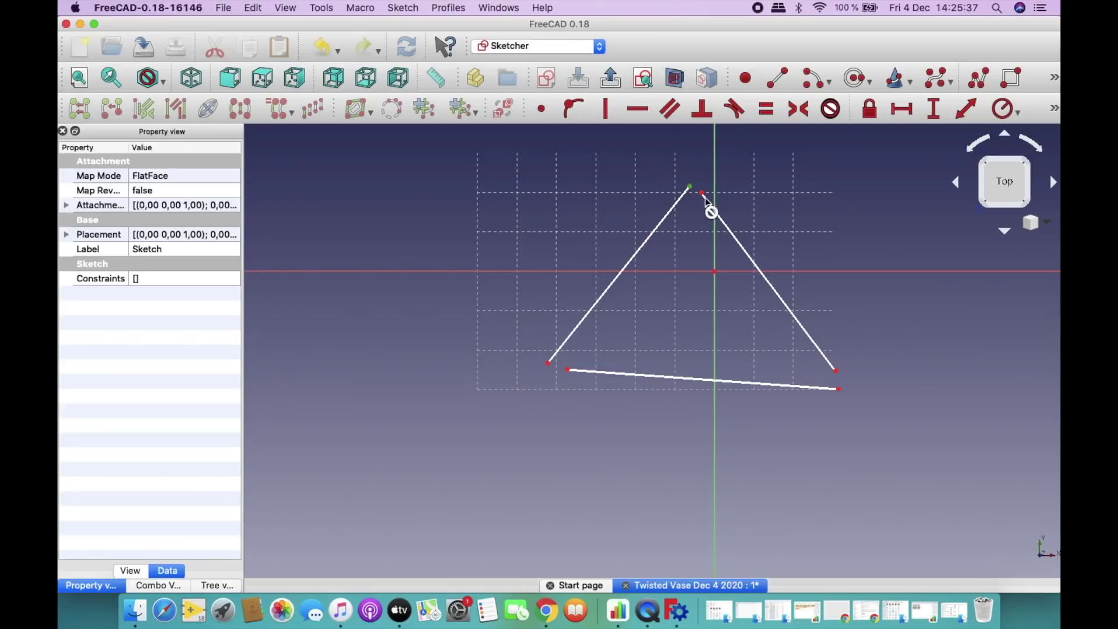
click(703, 197)
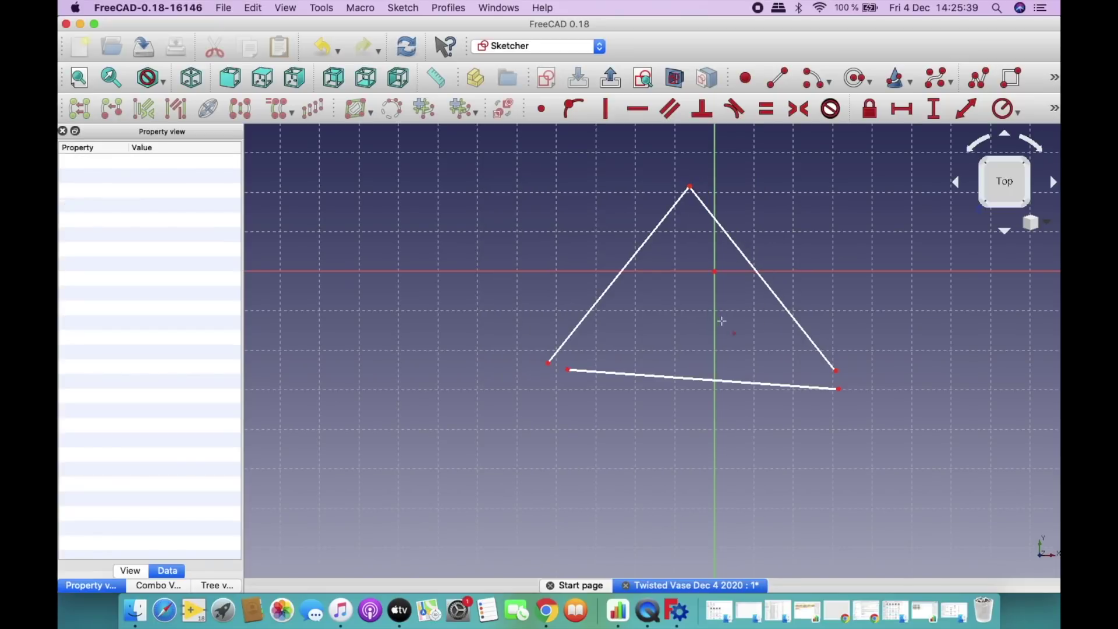
click(548, 364)
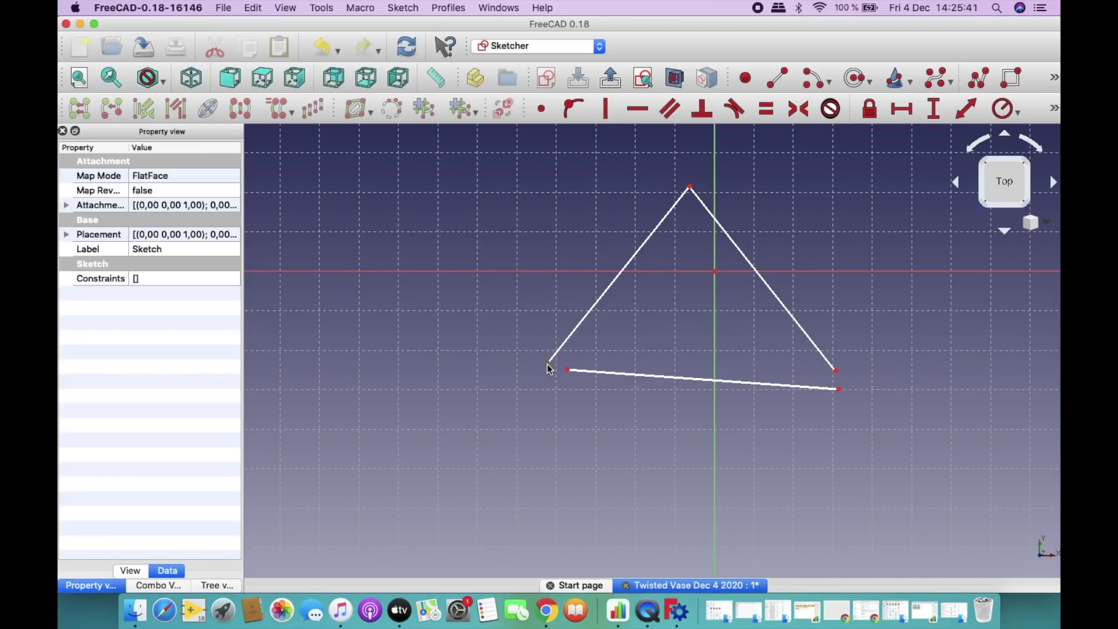
click(568, 371)
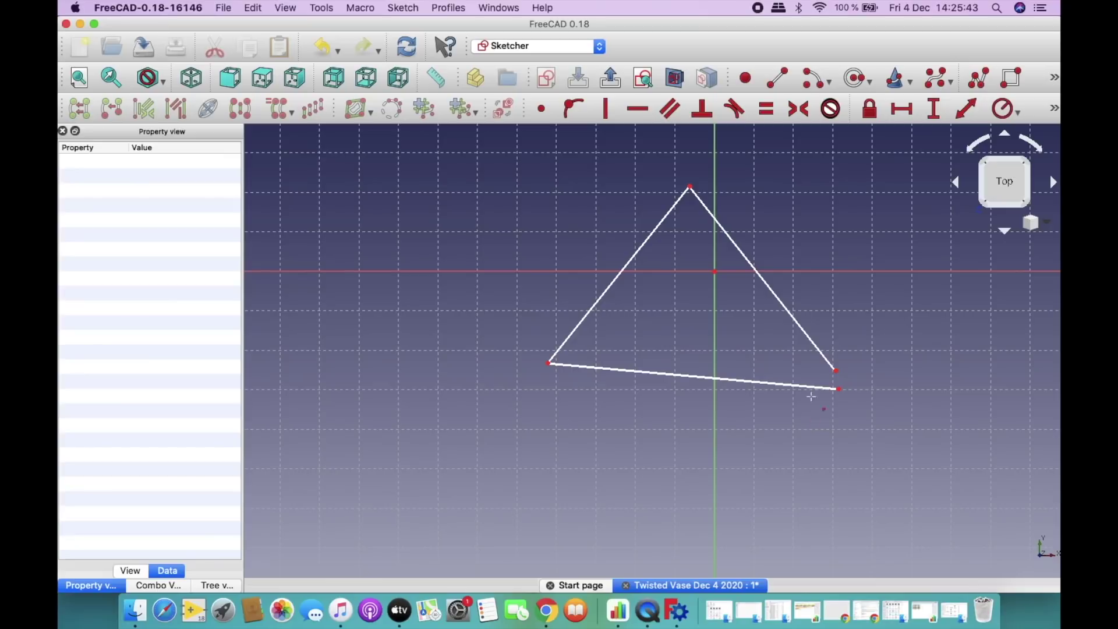
click(838, 389)
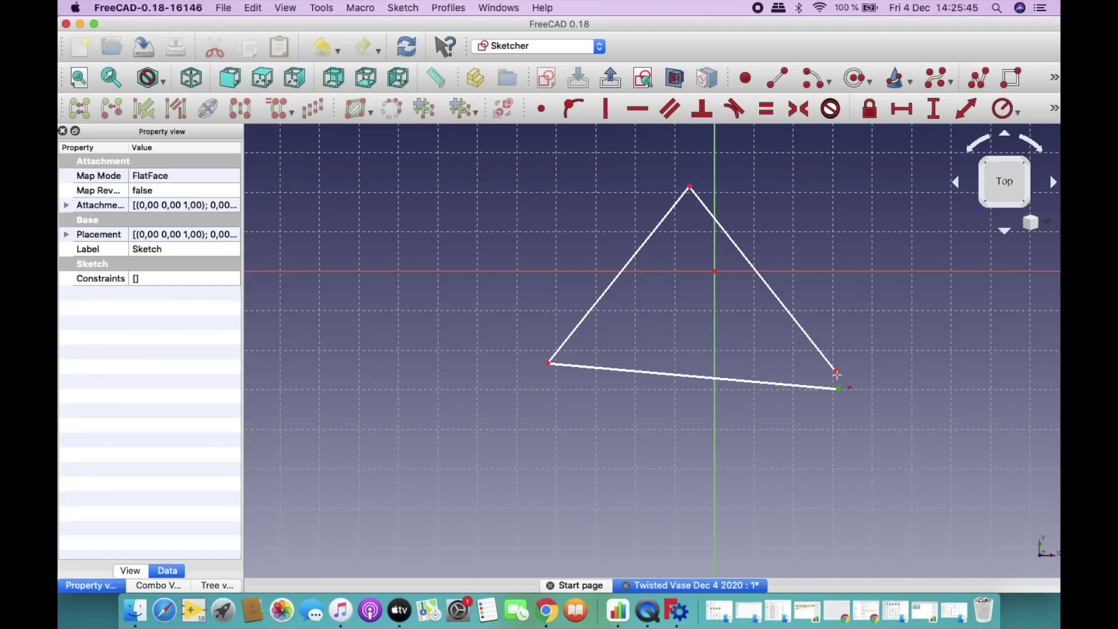
click(836, 370)
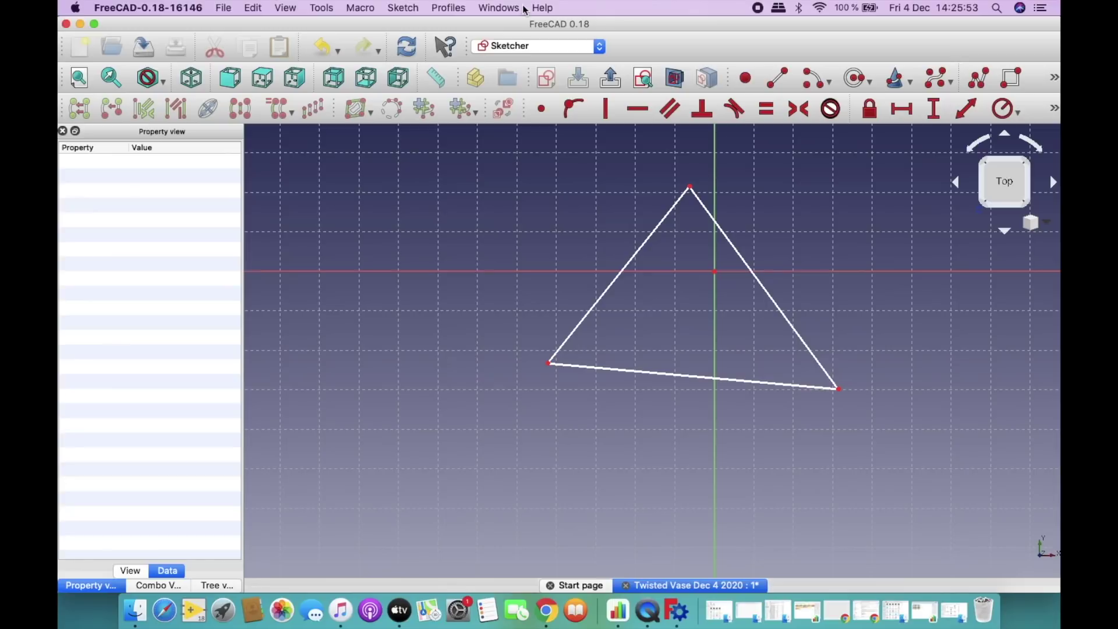
click(499, 8)
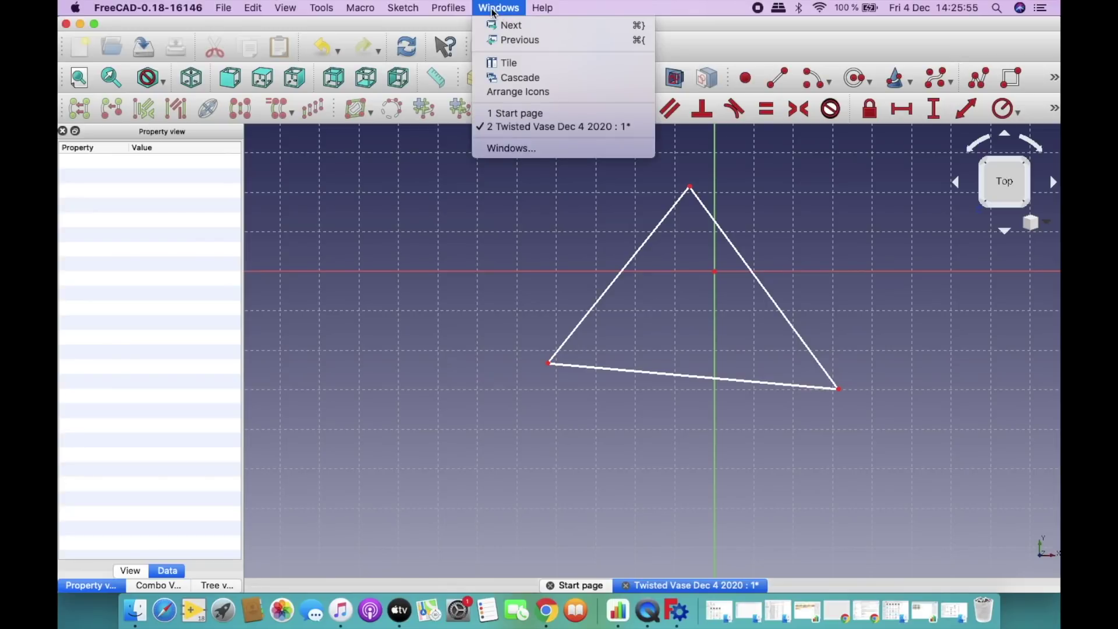
mouse_move(385, 12)
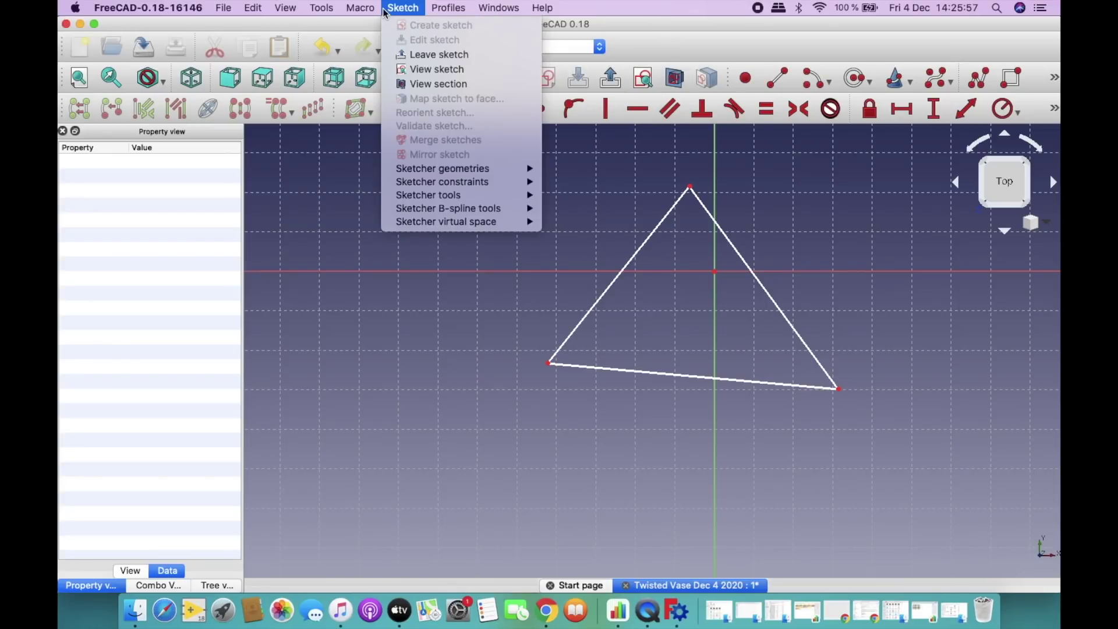
mouse_move(319, 11)
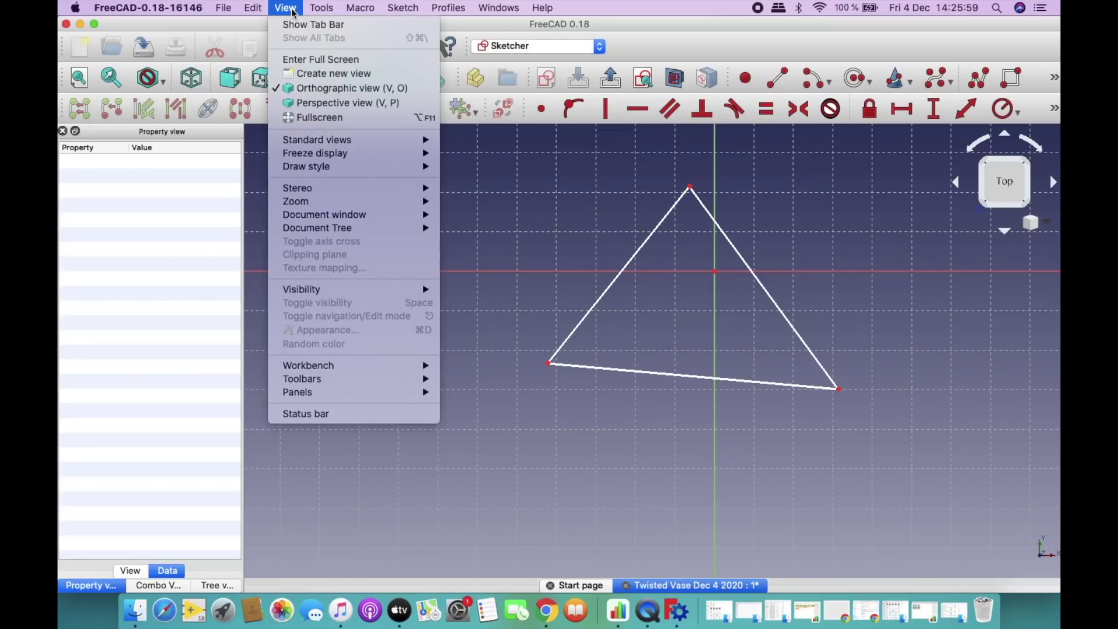
mouse_move(391, 384)
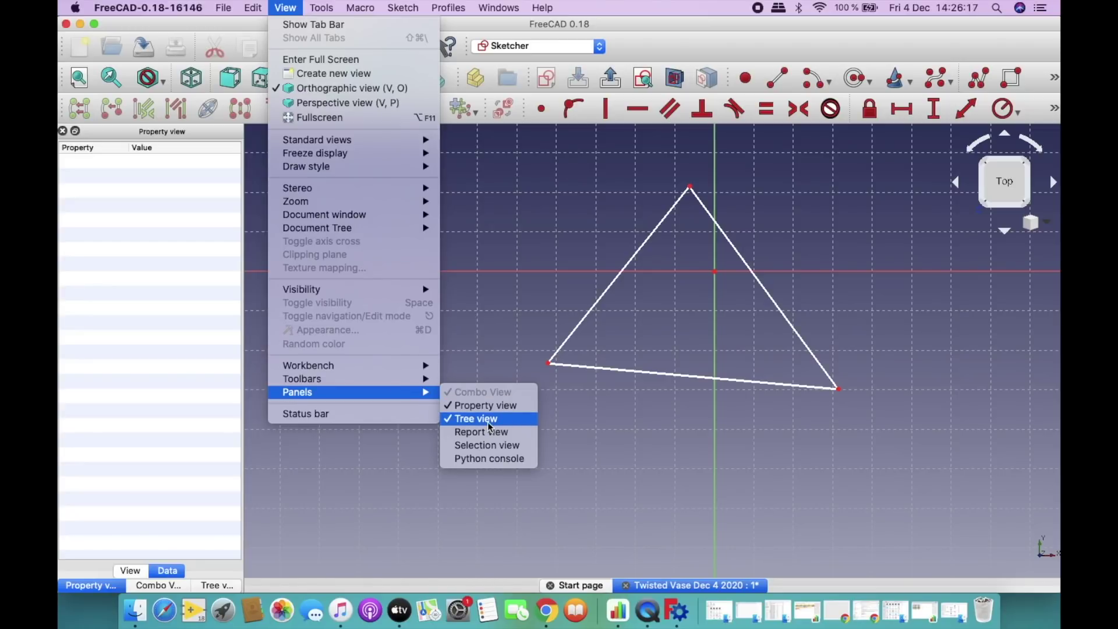
click(365, 475)
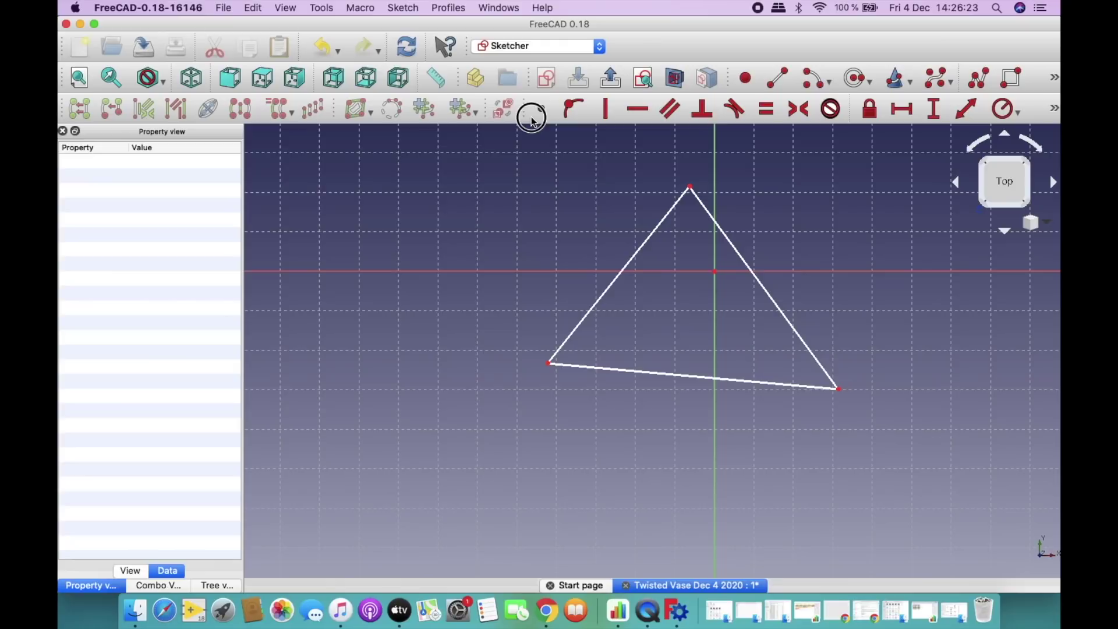
Move the sketch constraints toolbar onto its own row directly above the 3D view so all its tools show.
key(g)
key(y)
mouse_move(530, 117)
mouse_down()
mouse_move(547, 147)
mouse_move(782, 246)
mouse_move(891, 357)
mouse_move(1032, 350)
mouse_up()
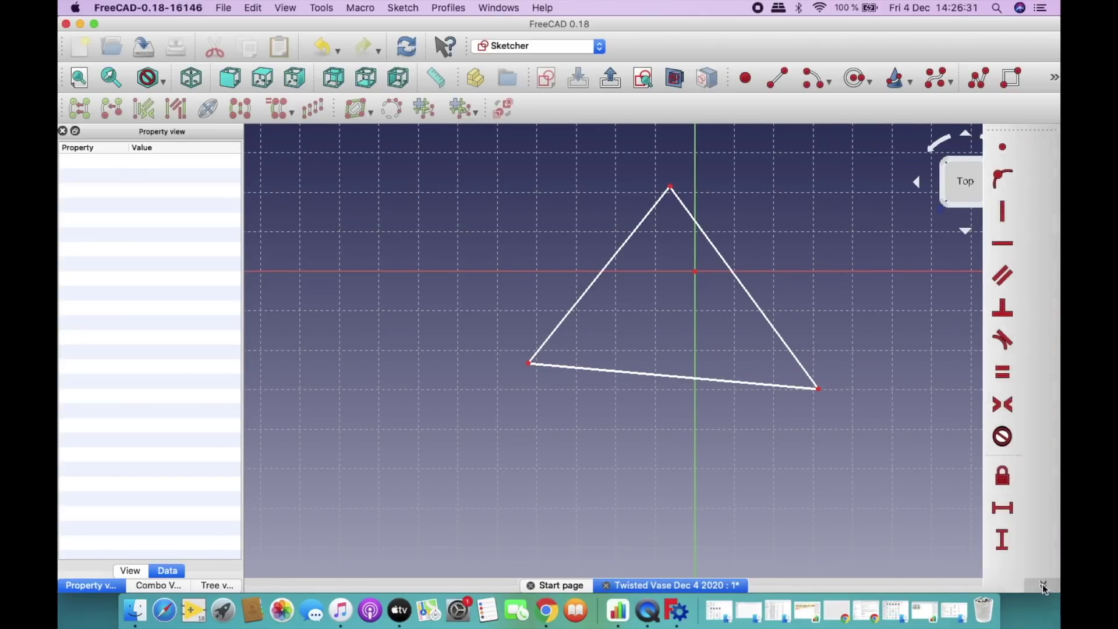
click(1026, 134)
drag(1025, 134, 116, 138)
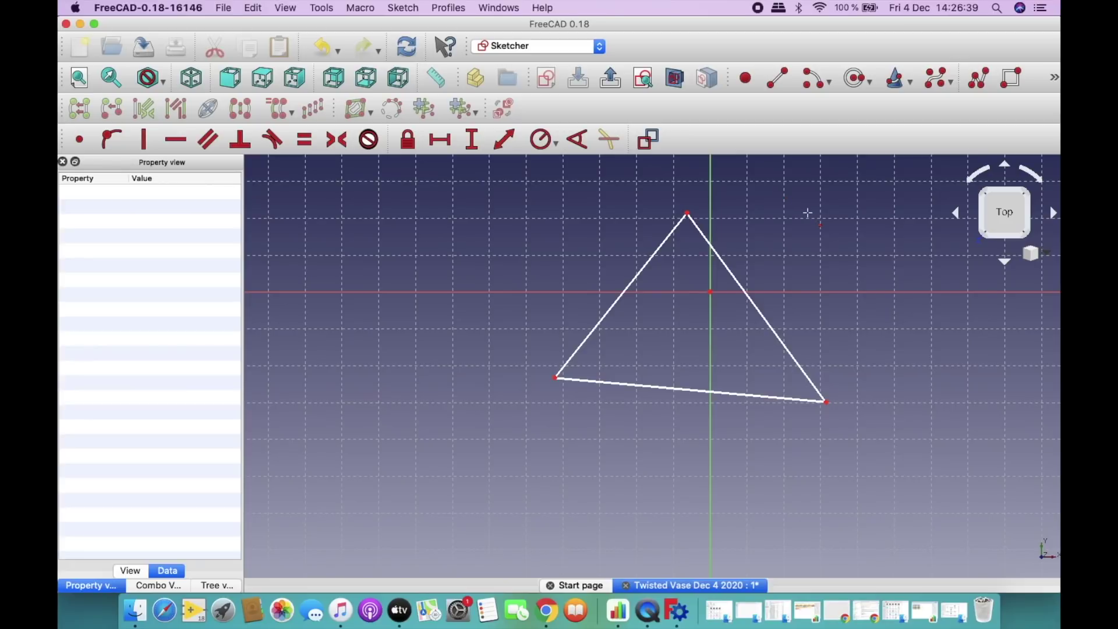
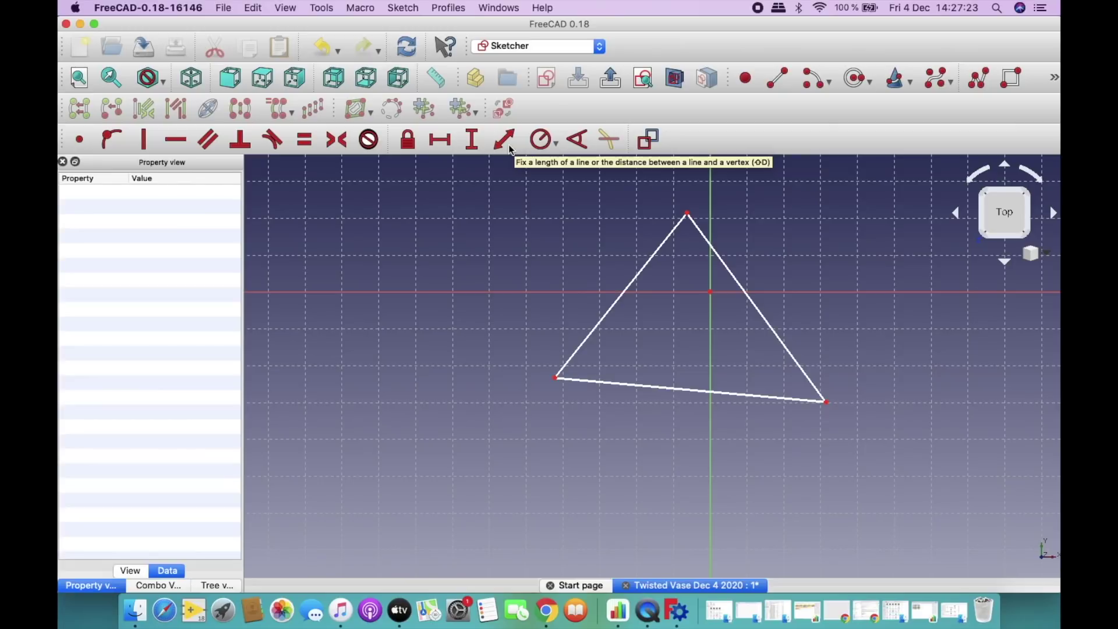
Apply equal-length constraints across the triangle's three sides, pairing the left side with the right side and with the base.
click(545, 149)
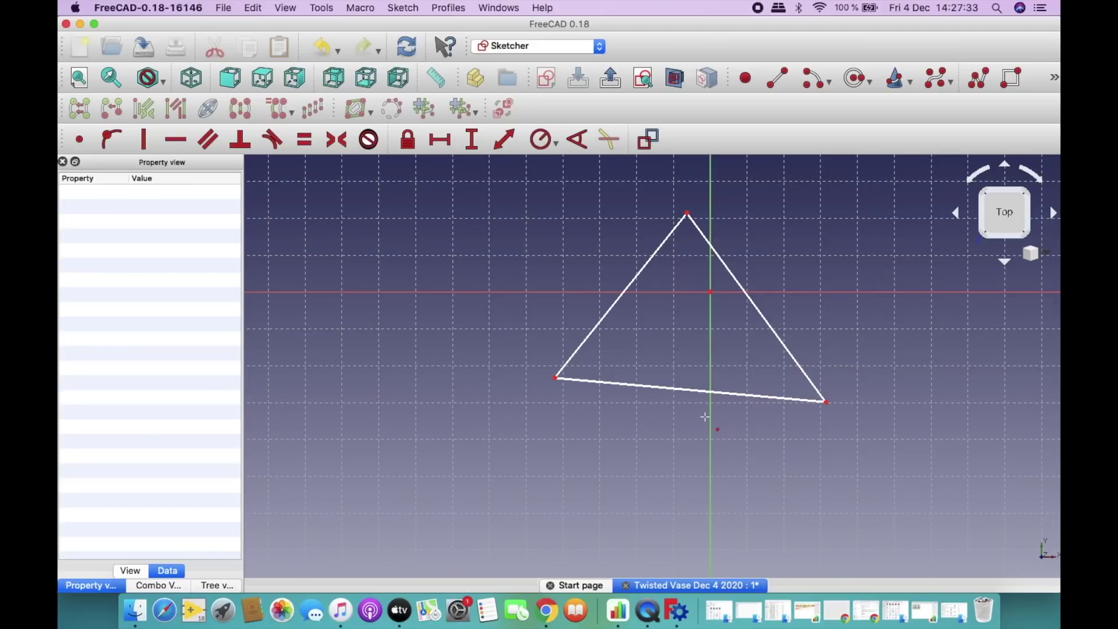
click(307, 142)
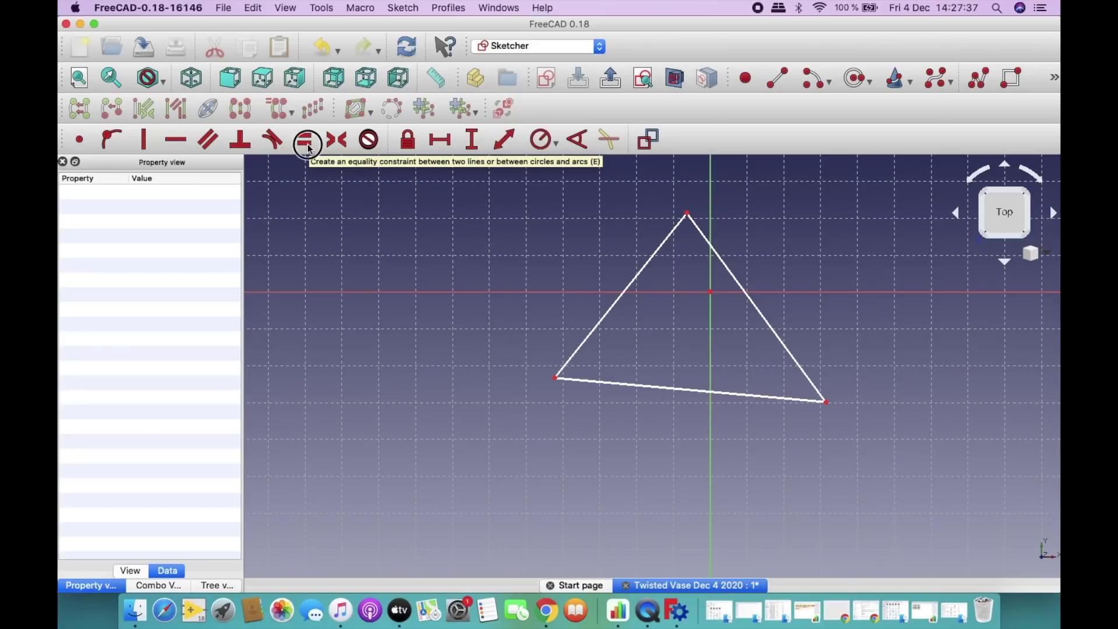
click(641, 275)
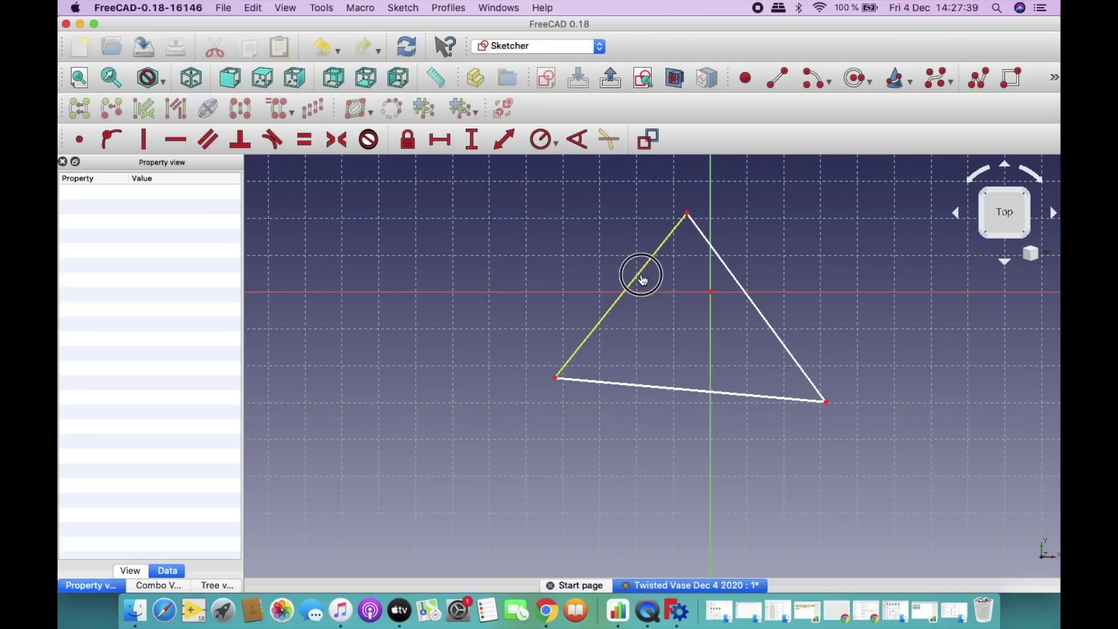
click(716, 251)
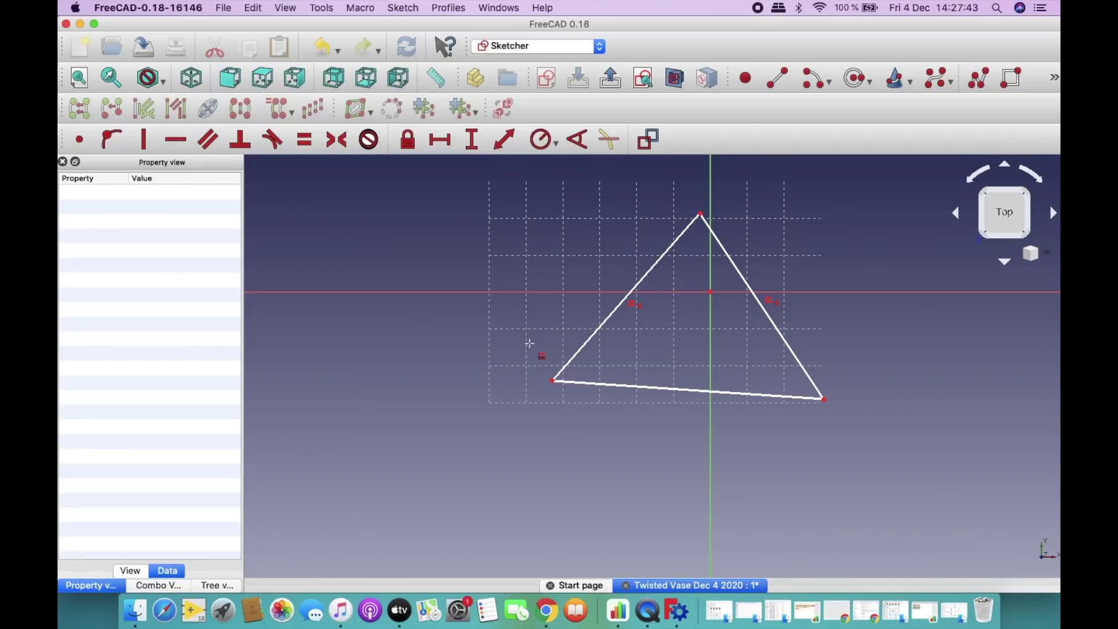
click(632, 386)
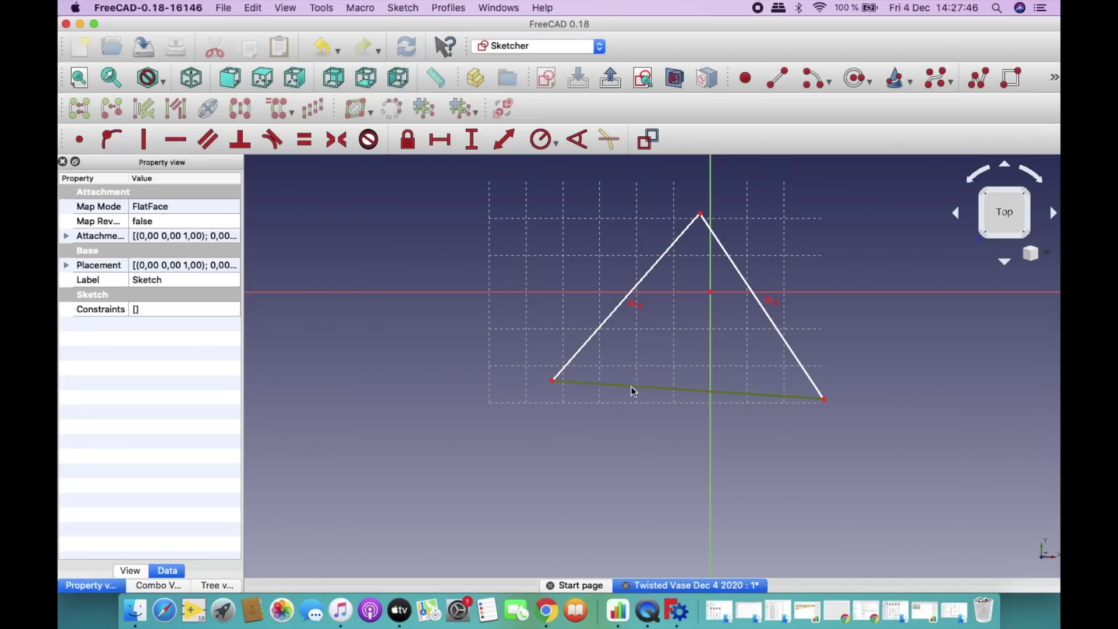
click(583, 345)
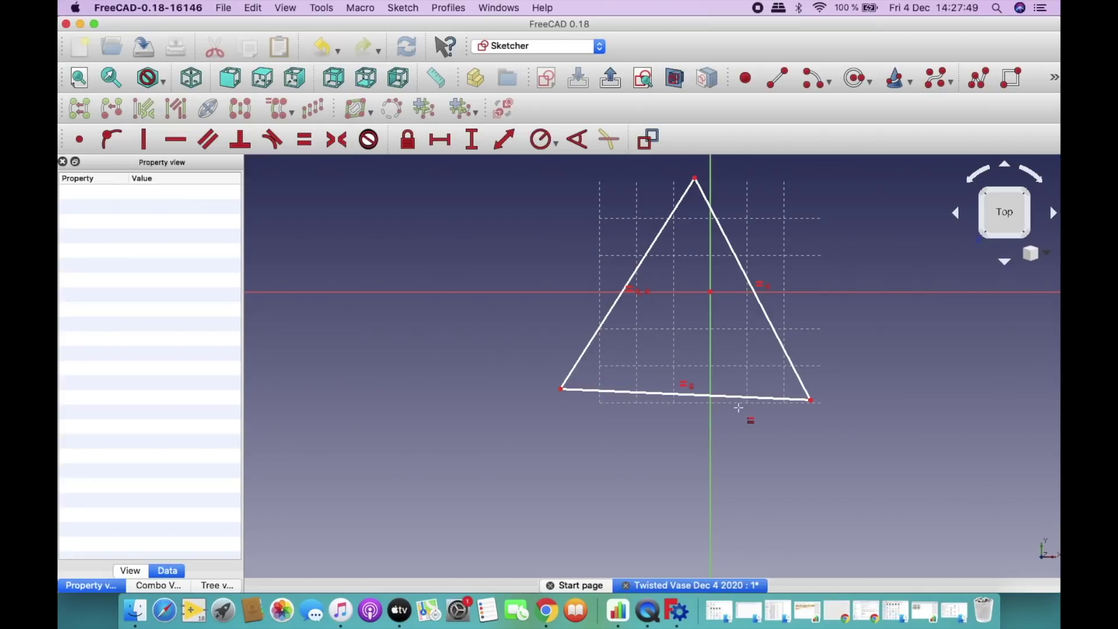
Sketch a circle centred on the origin, large enough to enclose the whole triangle.
scroll(718, 429, down, 2)
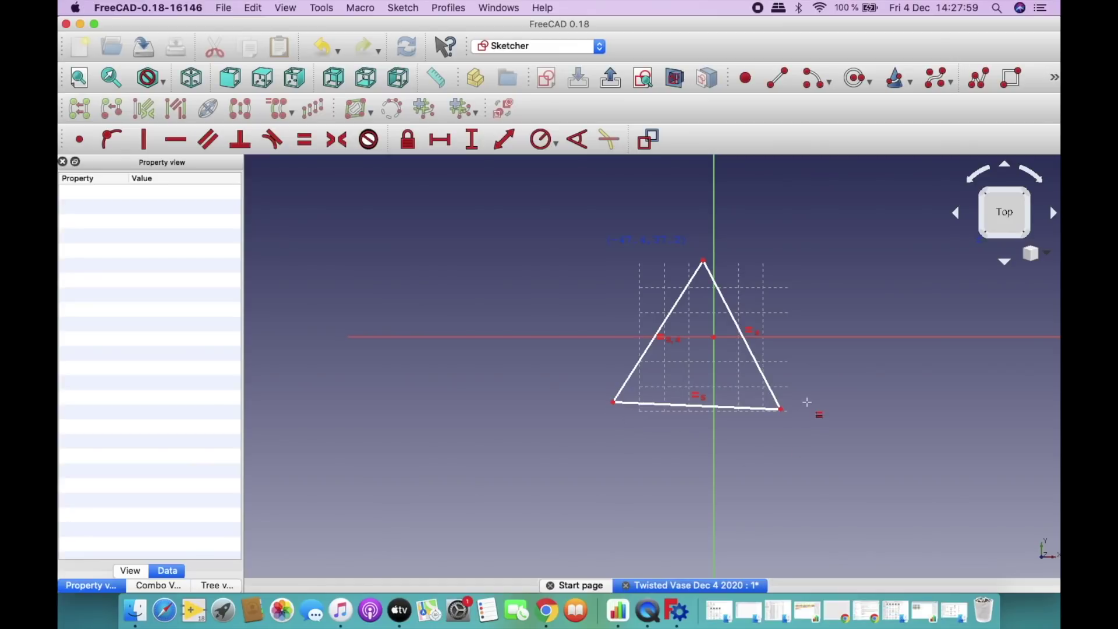
click(856, 82)
click(714, 336)
click(843, 317)
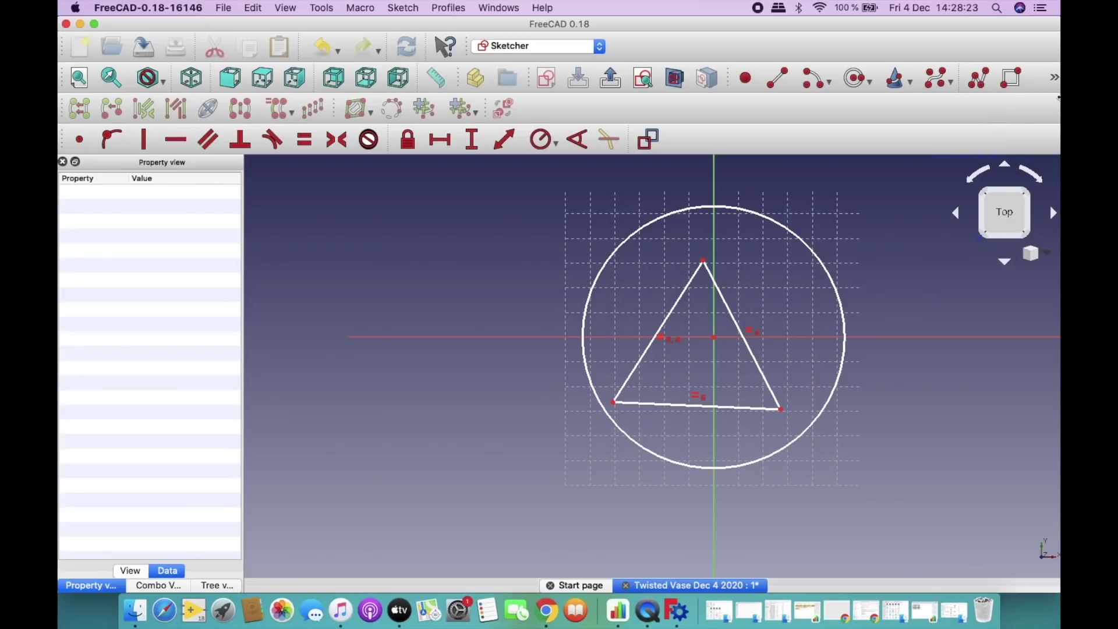
click(1054, 79)
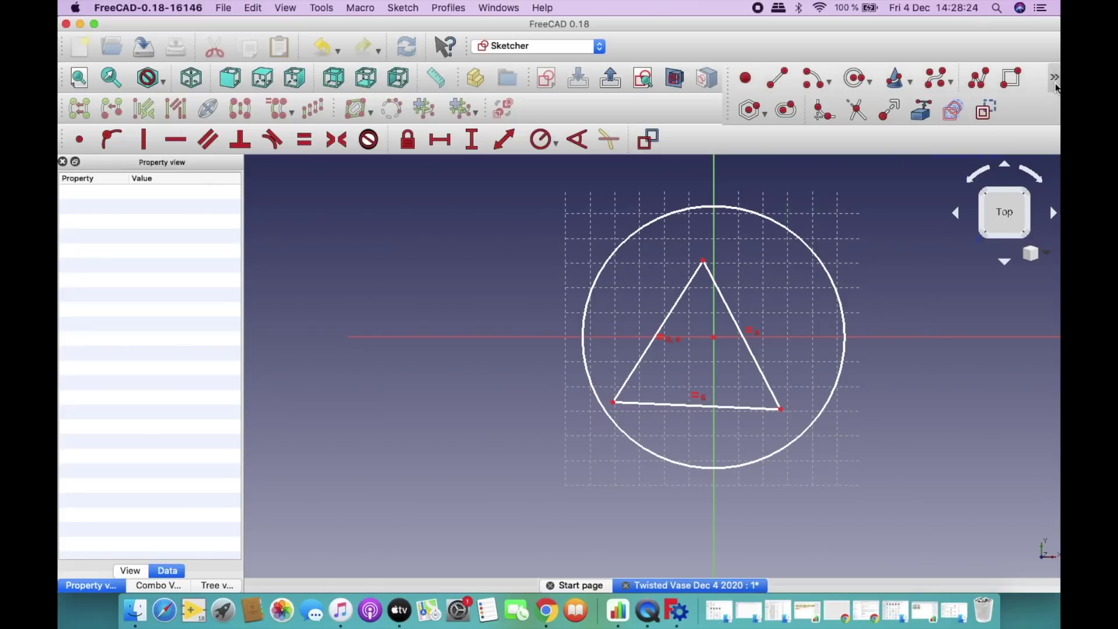
click(990, 116)
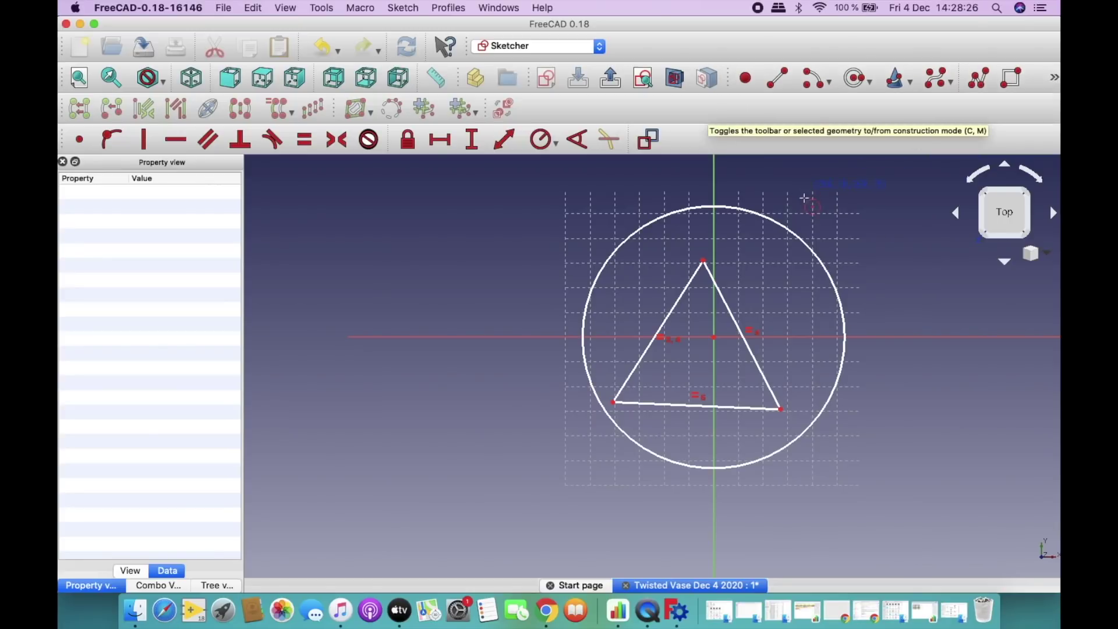
click(785, 230)
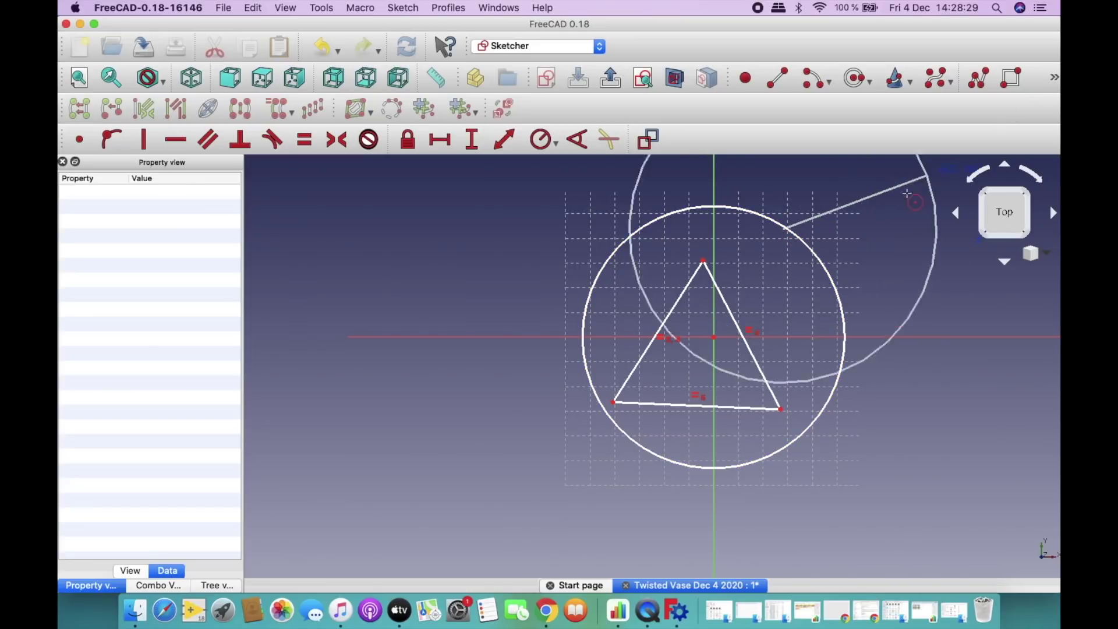
key(Escape)
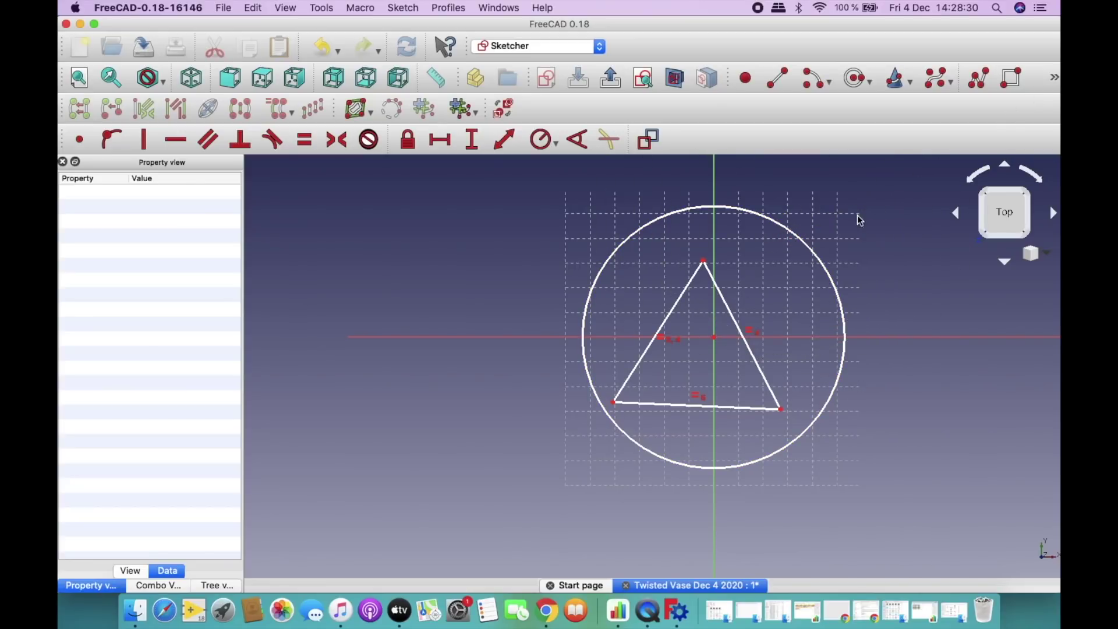
Convert the circle around the triangle to construction geometry.
click(811, 251)
click(1055, 78)
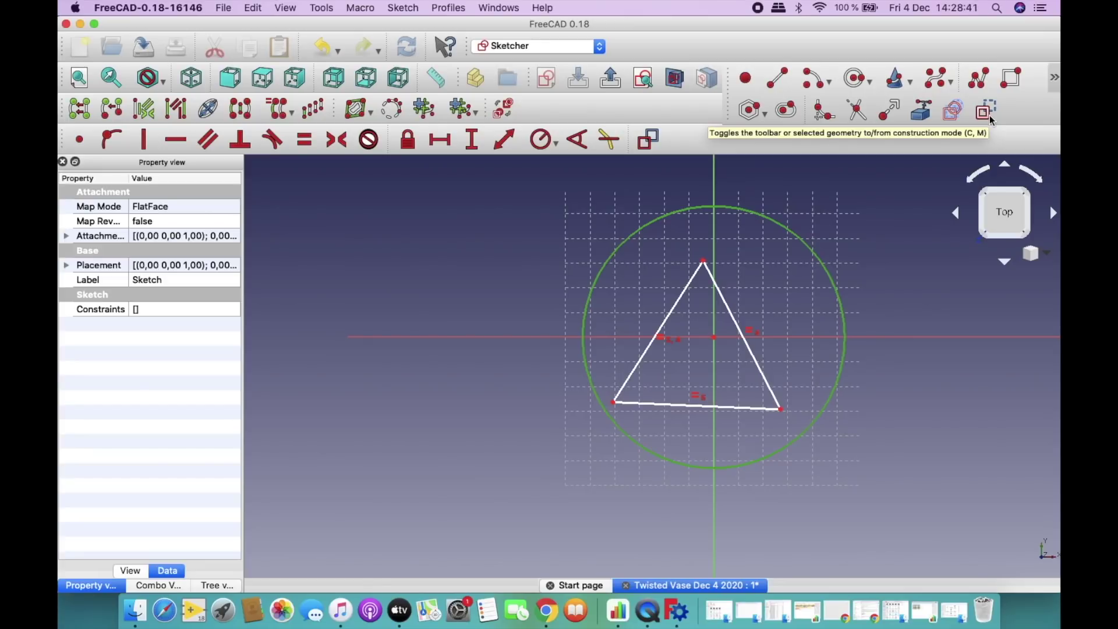
click(990, 118)
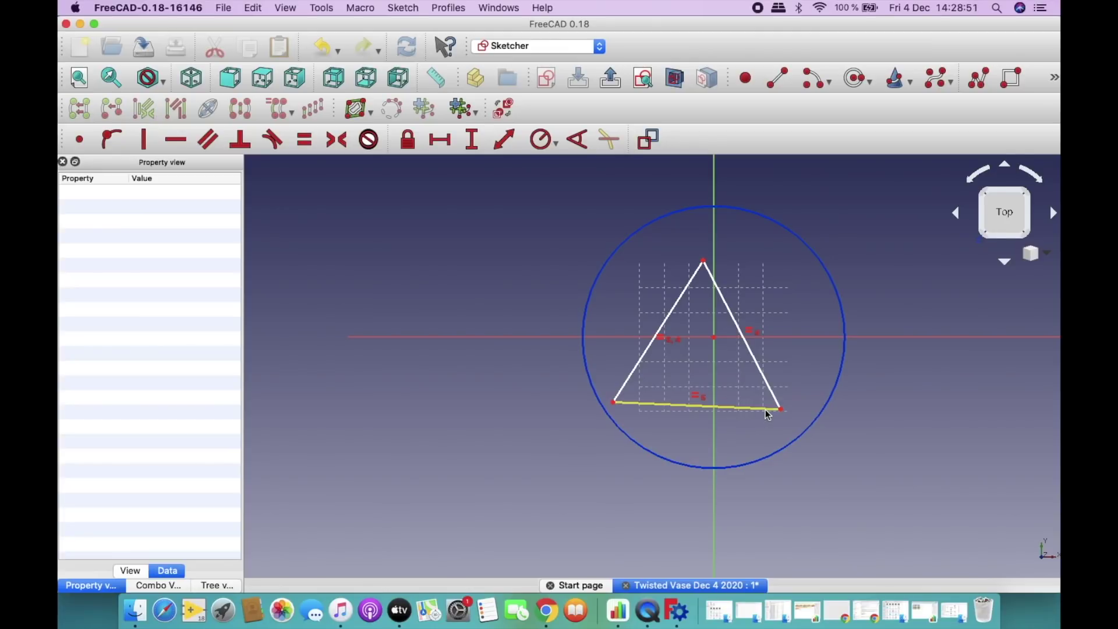
Constrain all three triangle corners onto the construction circle with point-on-object constraints.
click(110, 144)
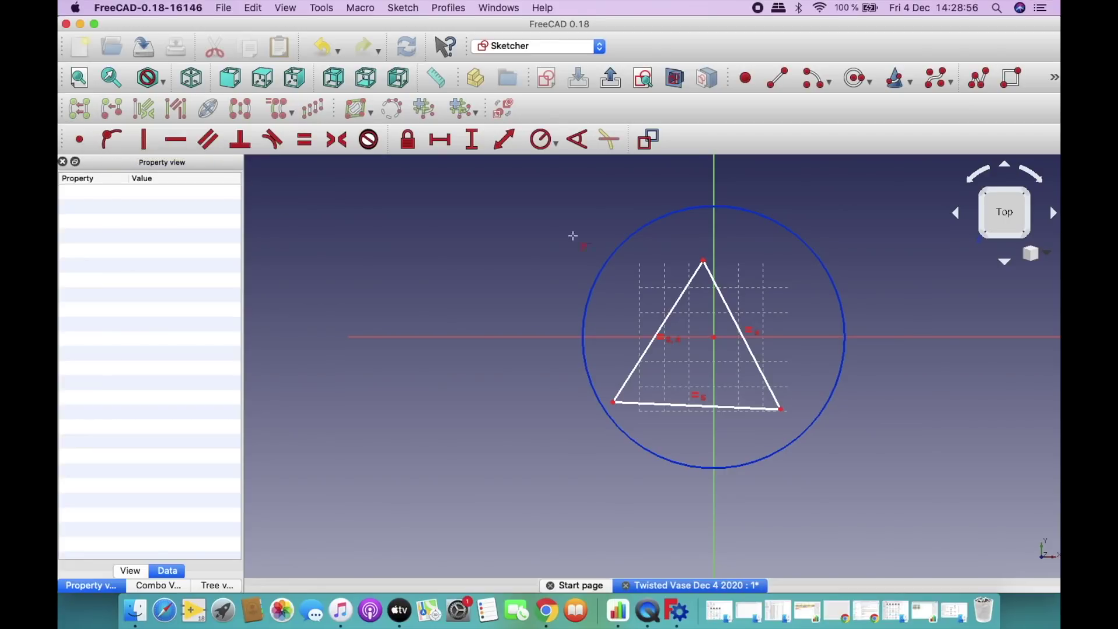
click(704, 260)
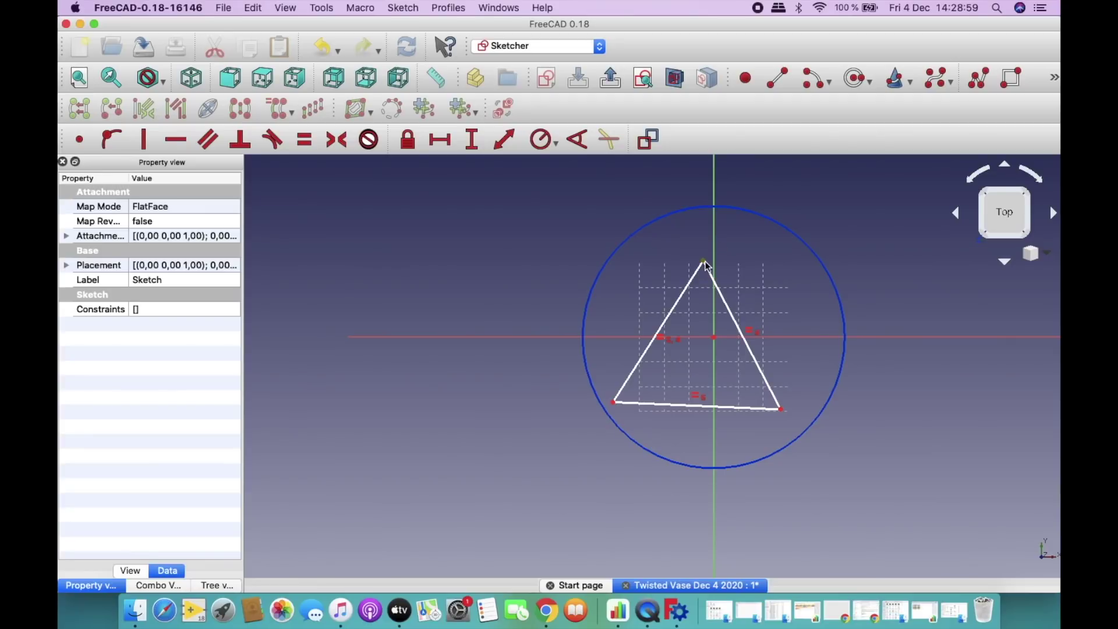
click(731, 207)
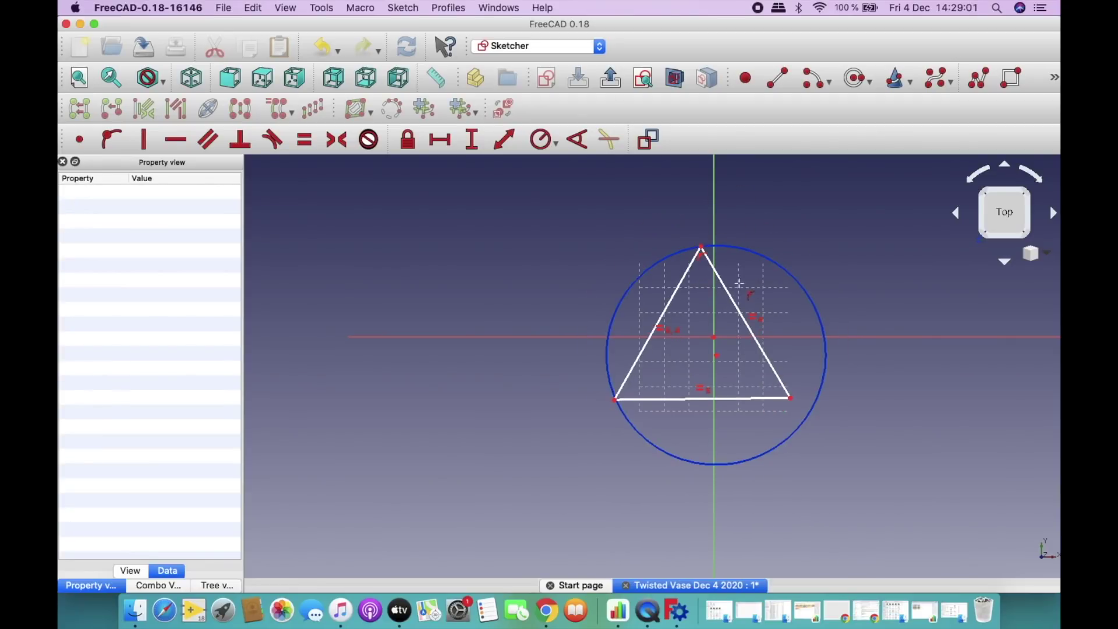
click(792, 400)
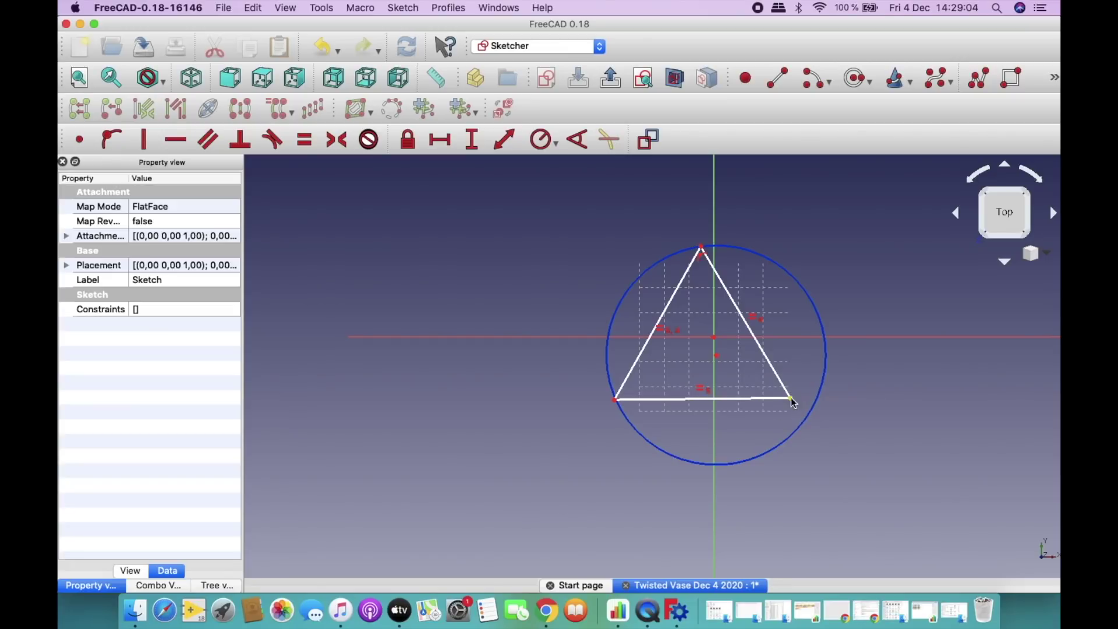
click(815, 418)
scroll(669, 386, up, 5)
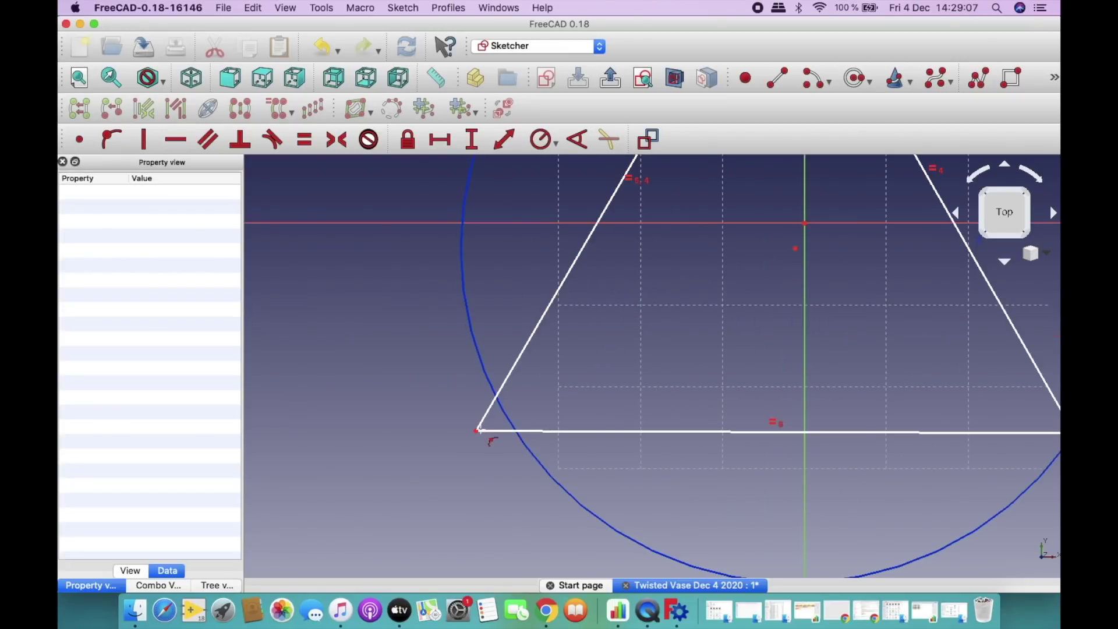
click(476, 431)
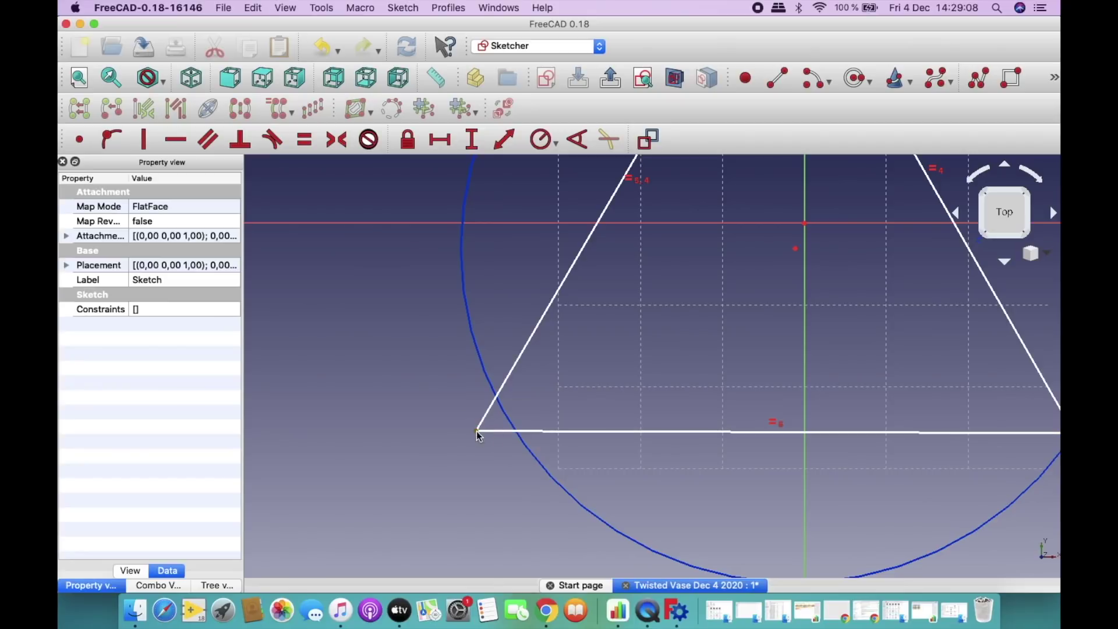
click(483, 380)
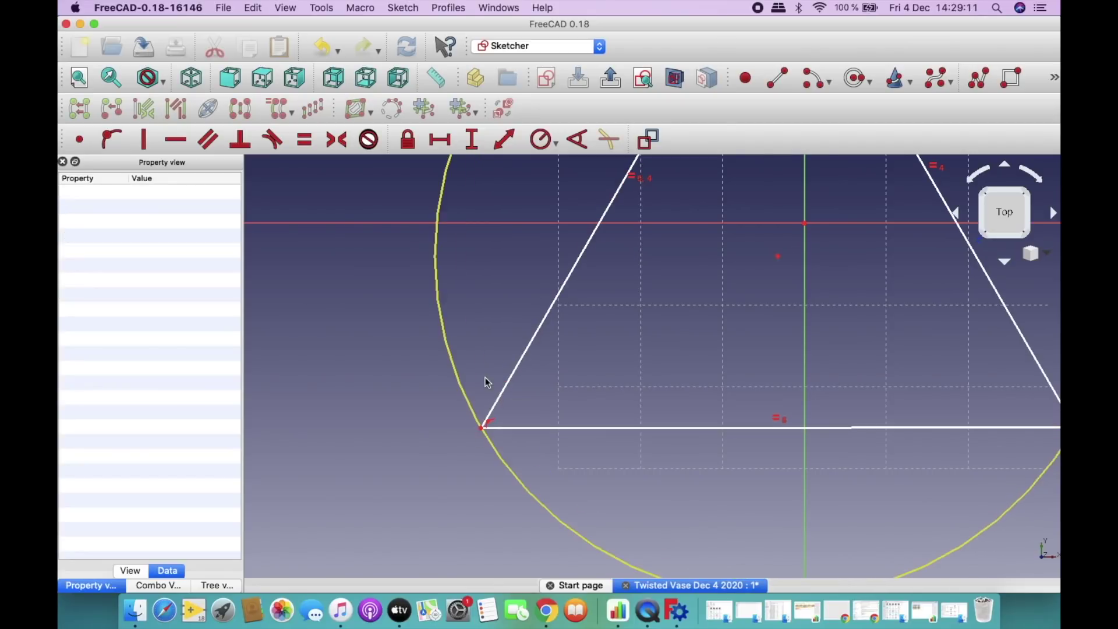
Make the construction circle's centre coincident with the sketch origin.
scroll(773, 419, down, 5)
scroll(828, 425, up, 5)
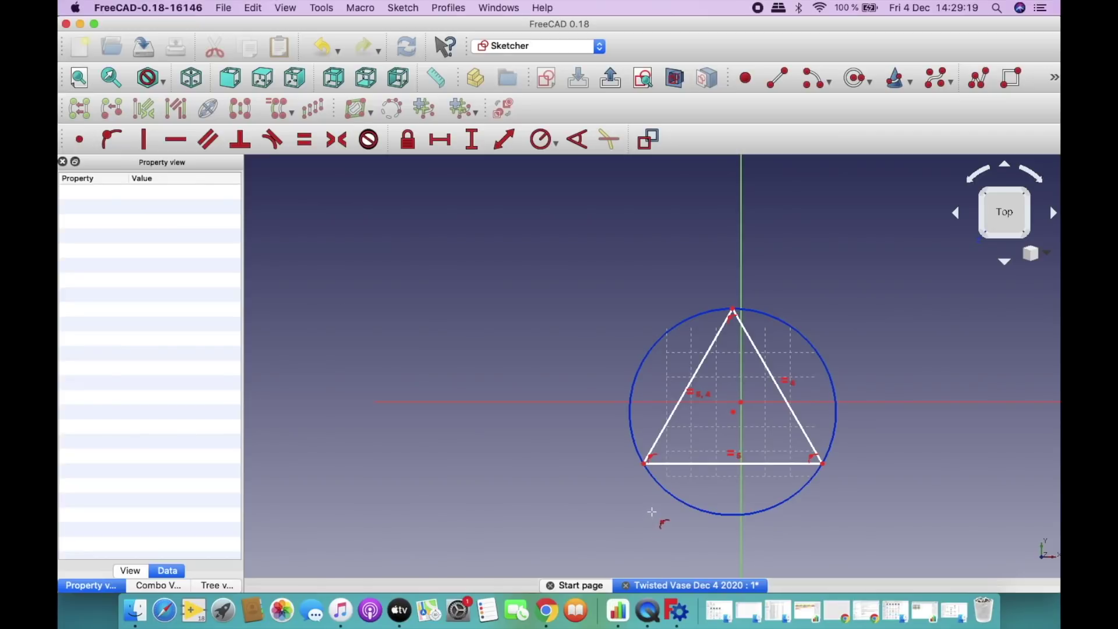
click(740, 403)
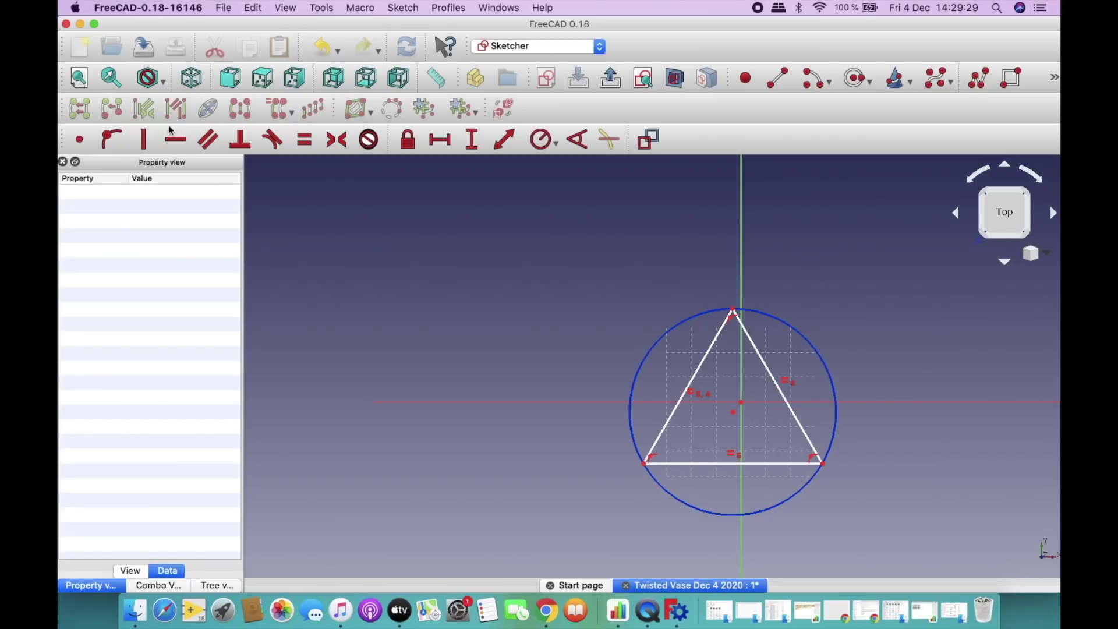
click(80, 141)
click(734, 411)
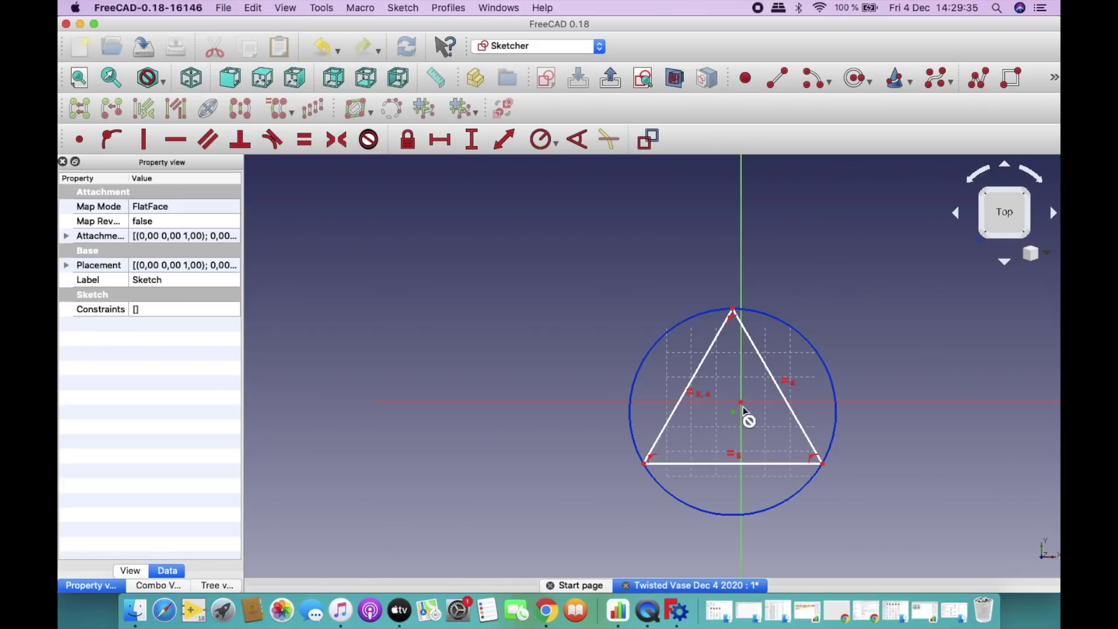
click(740, 403)
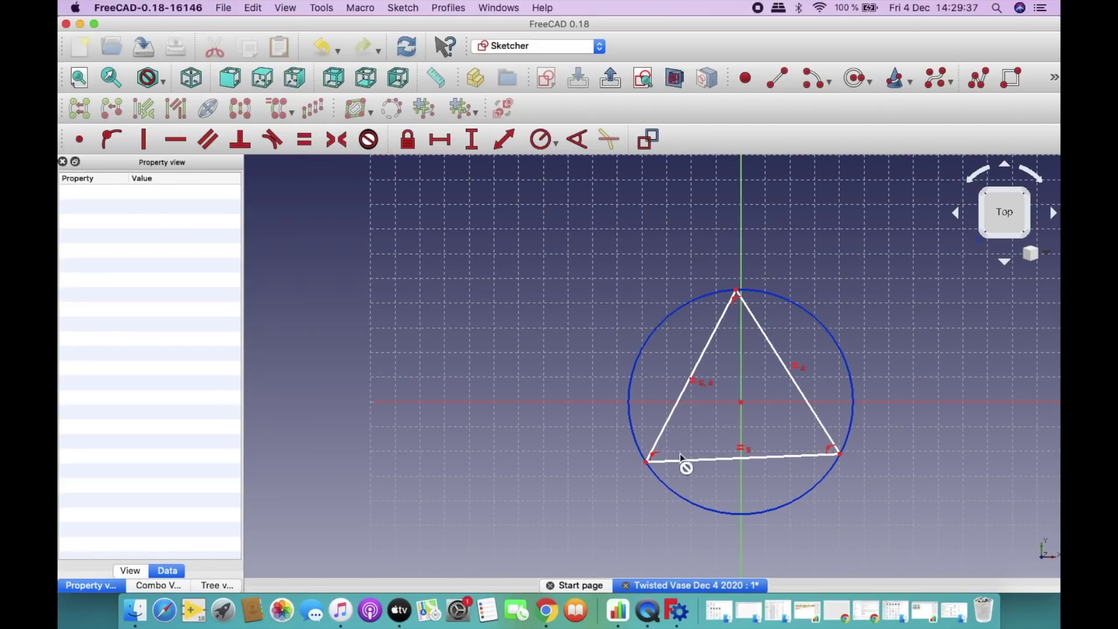
Constrain the triangle's base line to be horizontal.
scroll(834, 442, up, 5)
scroll(834, 443, down, 2)
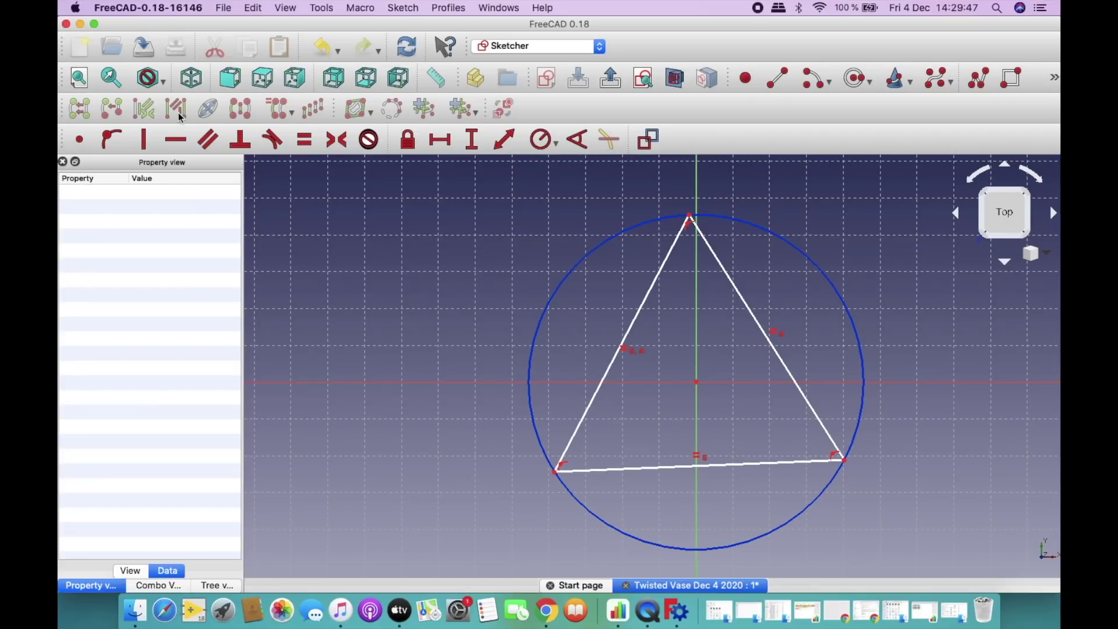
click(651, 469)
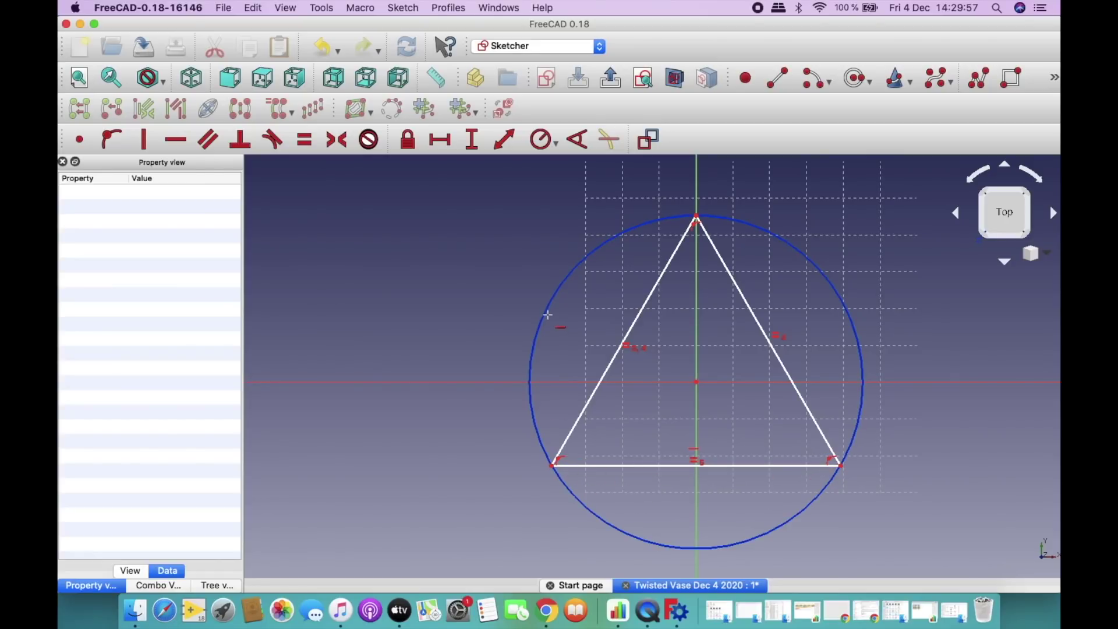
Constrain the construction circle's radius to 30 mm and save the document.
scroll(699, 431, down, 4)
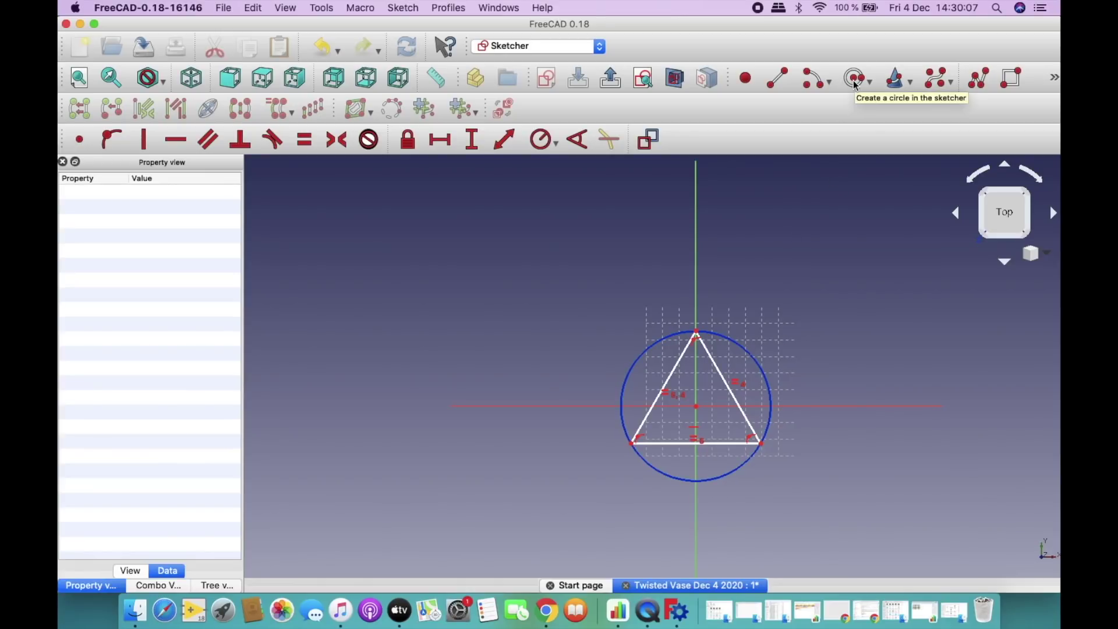
click(546, 141)
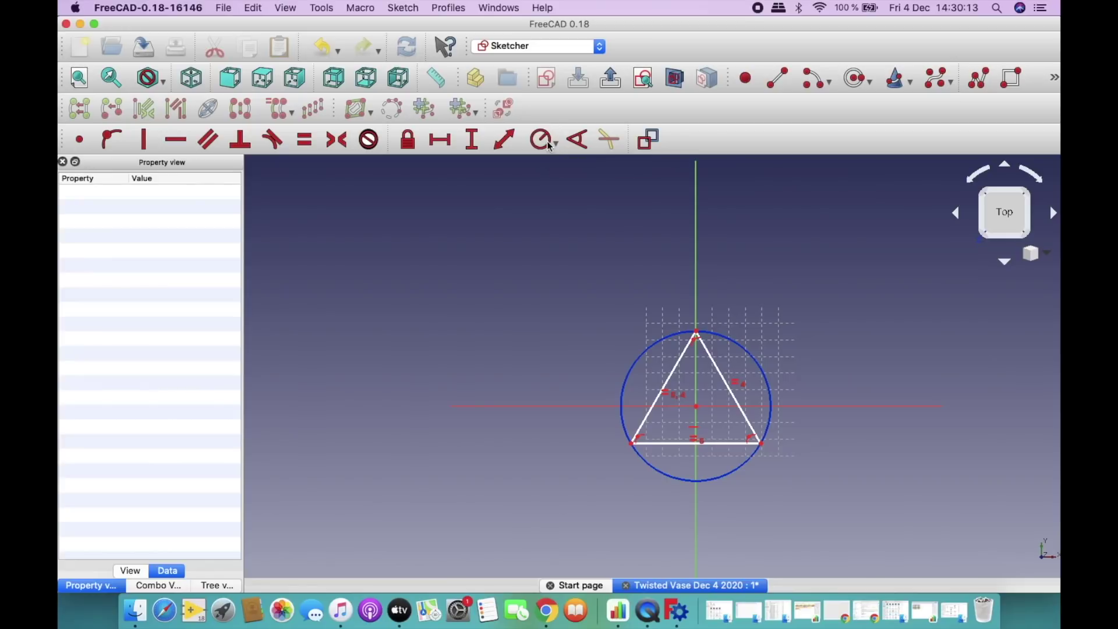
click(739, 342)
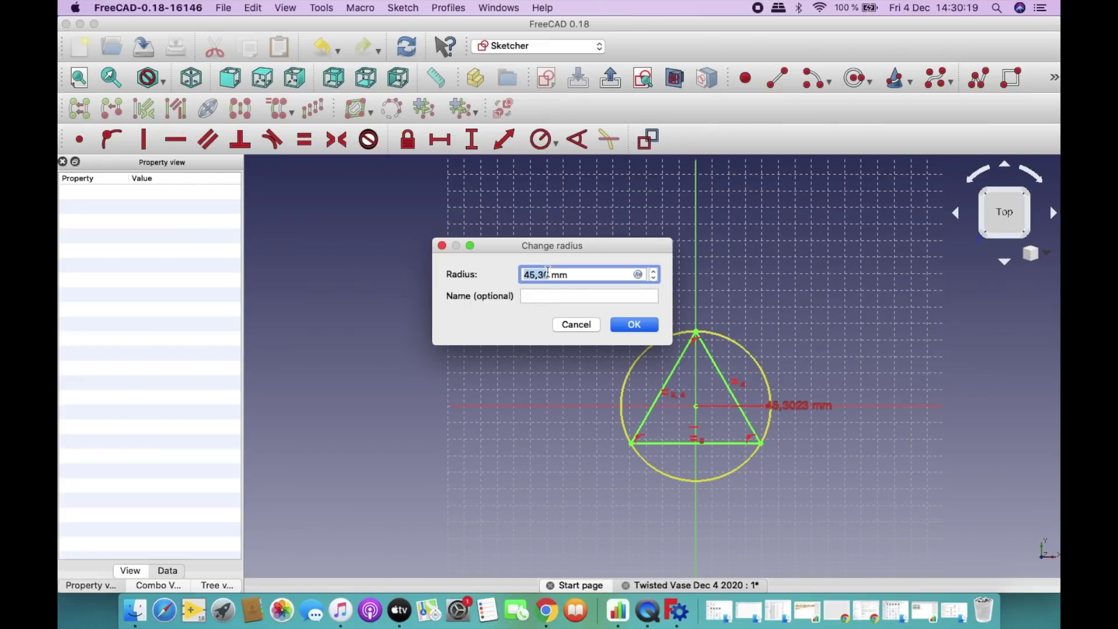
text(30)
click(636, 327)
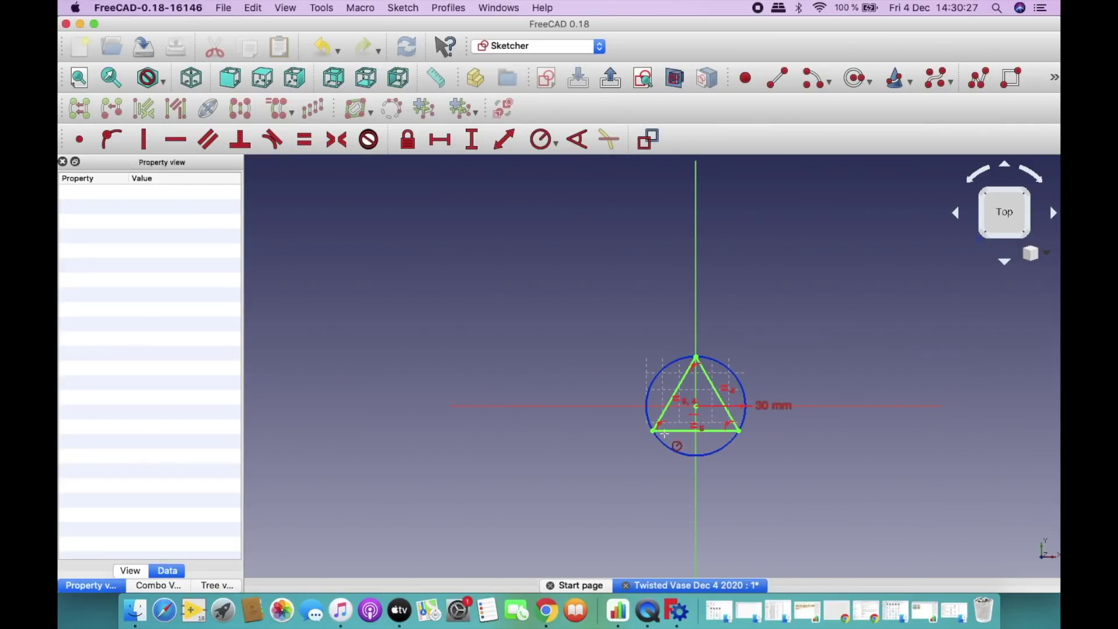
key(super+s)
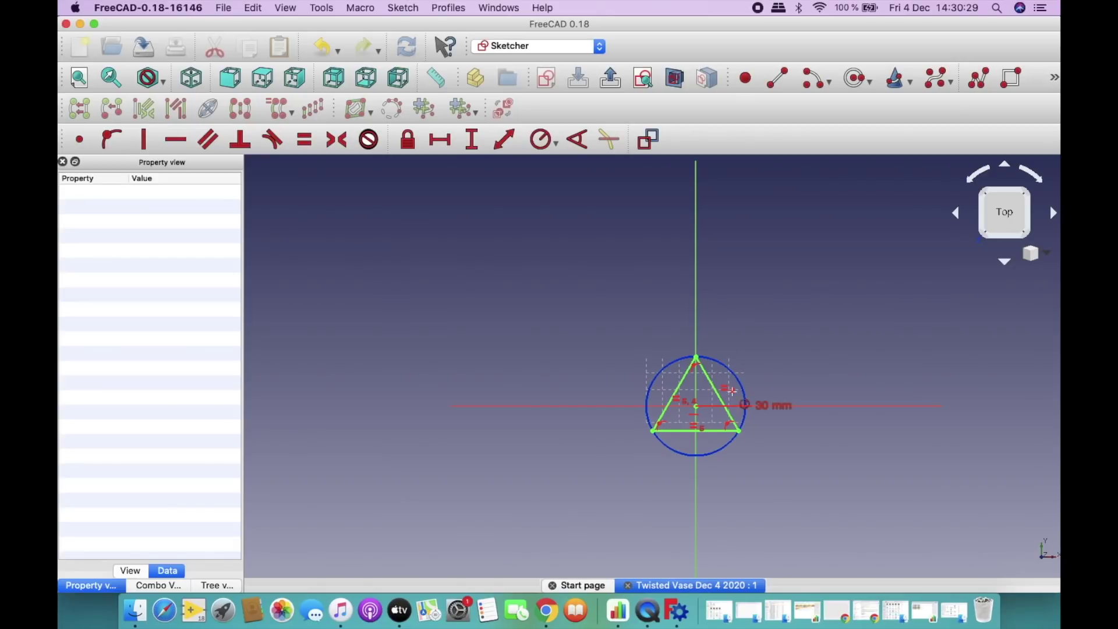
Close the separate Property view and bring up the sketch's constraint and element lists.
click(62, 162)
mouse_move(236, 250)
mouse_down()
mouse_move(237, 369)
mouse_move(236, 235)
mouse_move(233, 345)
mouse_up()
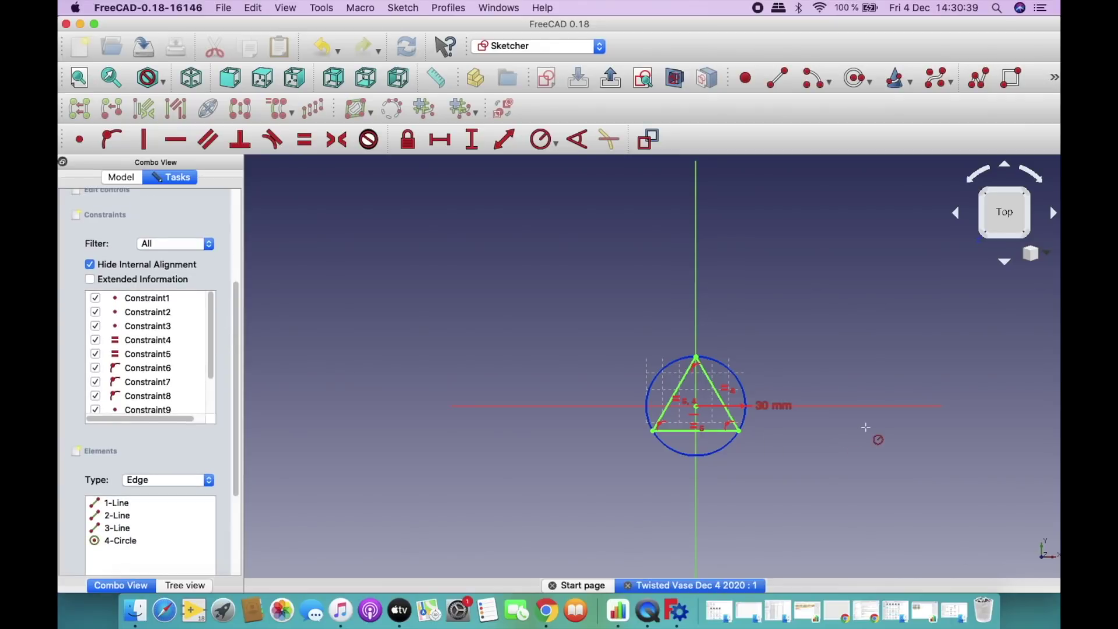
Examine the inscribed triangle in the sketch together with its solver status, constraint list and element list.
scroll(789, 472, up, 2)
scroll(639, 322, up, 2)
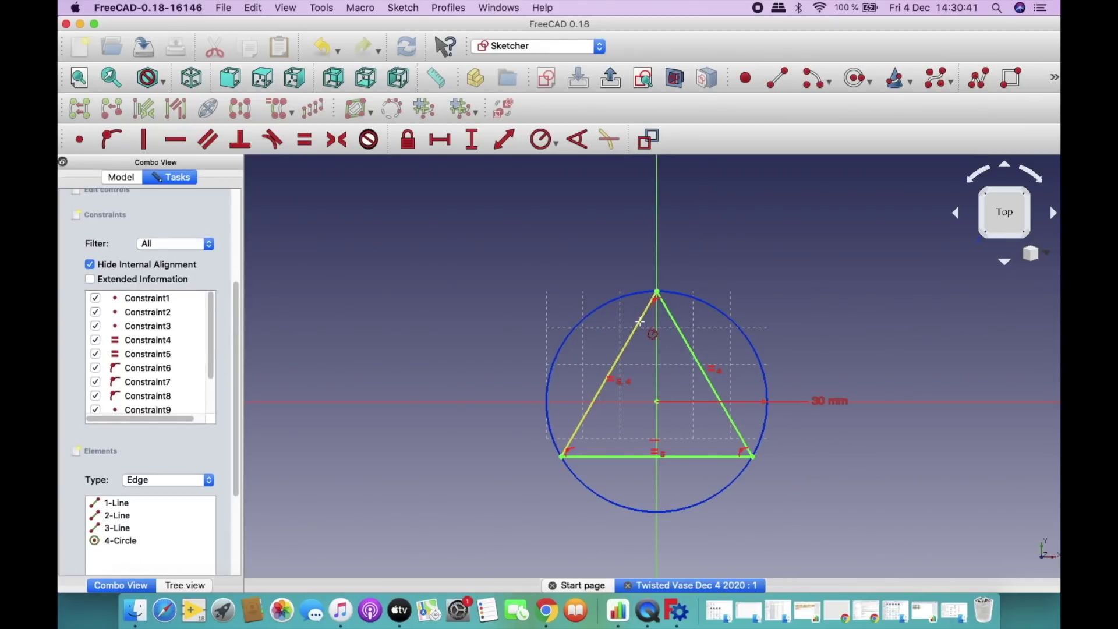
scroll(689, 373, up, 2)
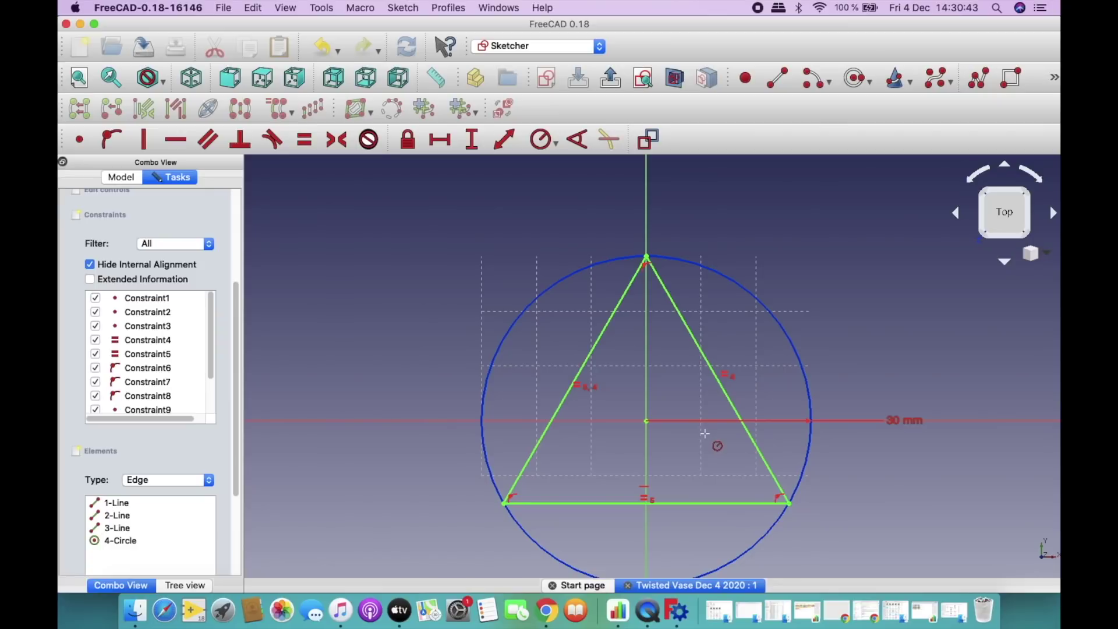
scroll(705, 434, down, 2)
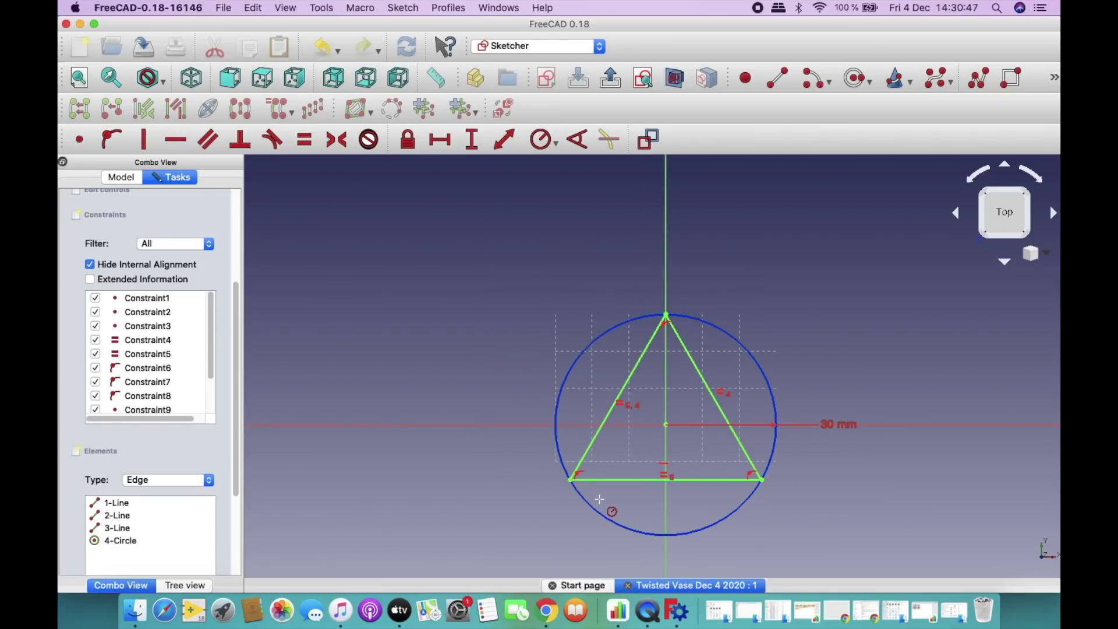
click(81, 84)
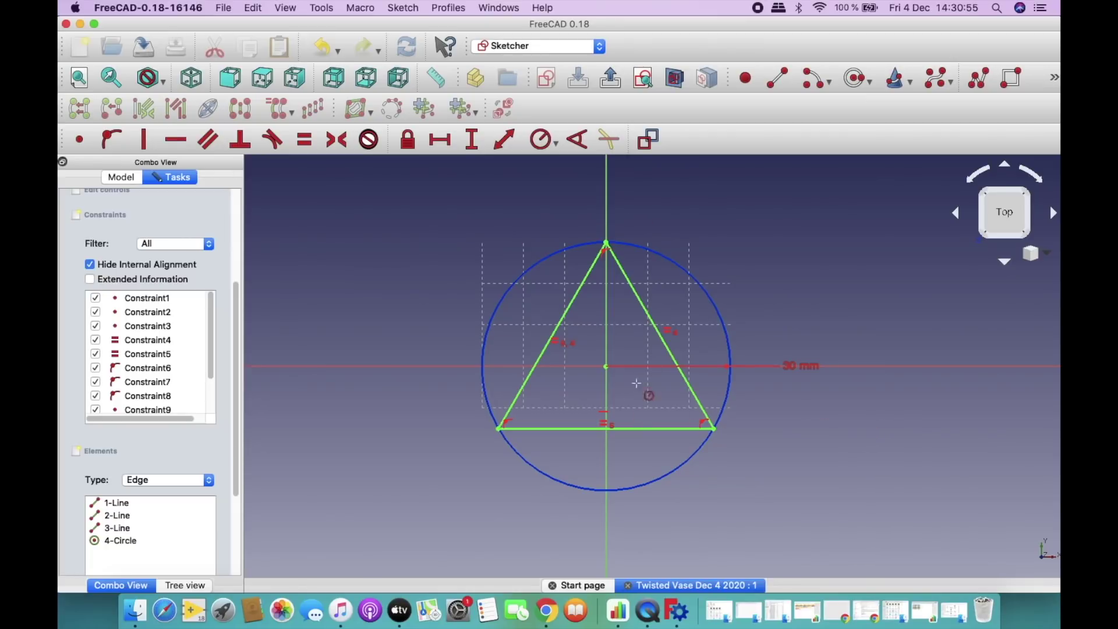
mouse_move(177, 167)
mouse_down()
mouse_move(178, 252)
mouse_move(175, 169)
mouse_up()
drag(238, 287, 227, 207)
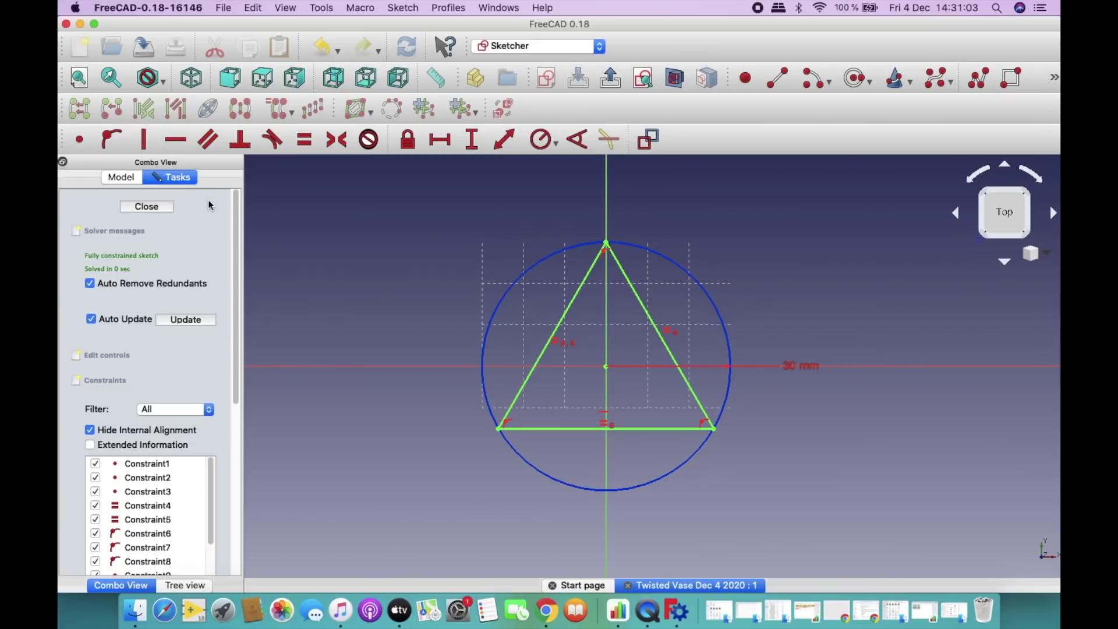
click(121, 178)
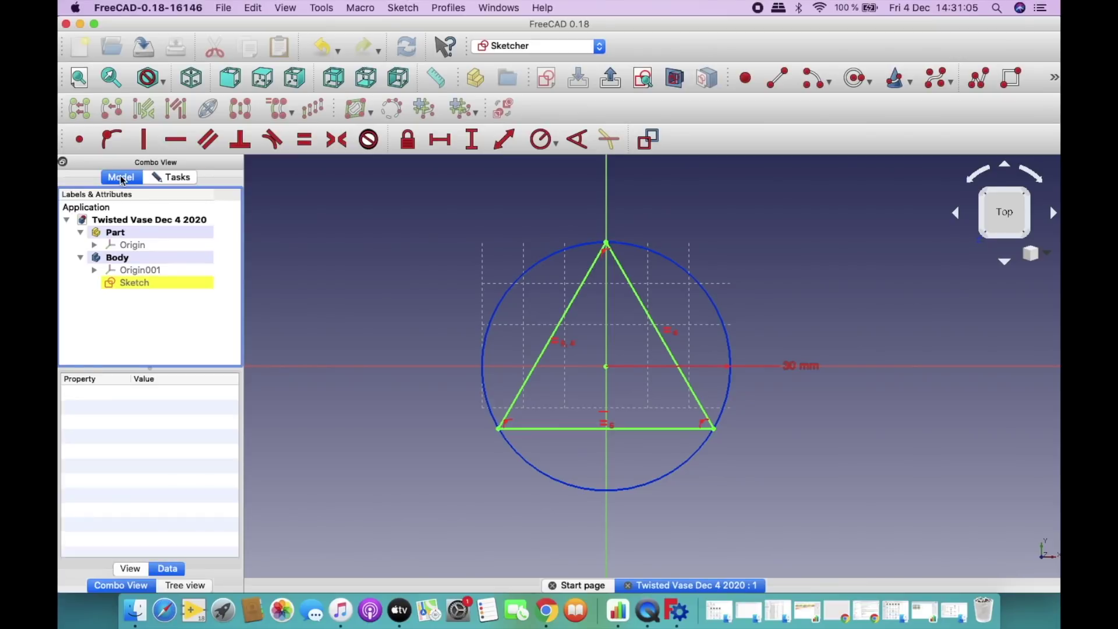
click(184, 178)
scroll(240, 259, down, 5)
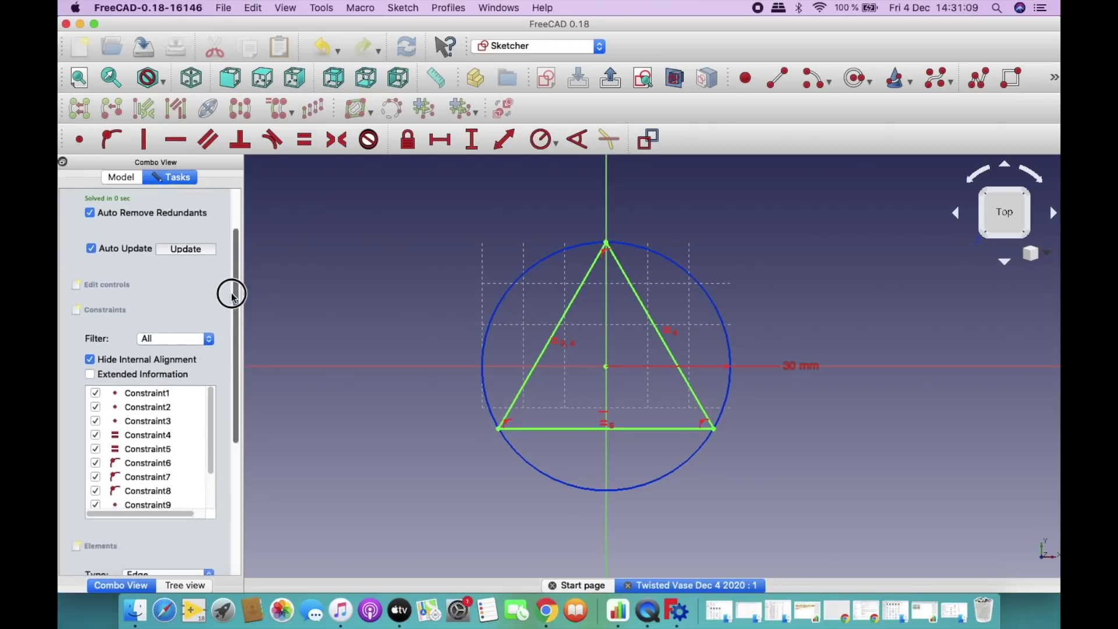
drag(210, 332, 210, 369)
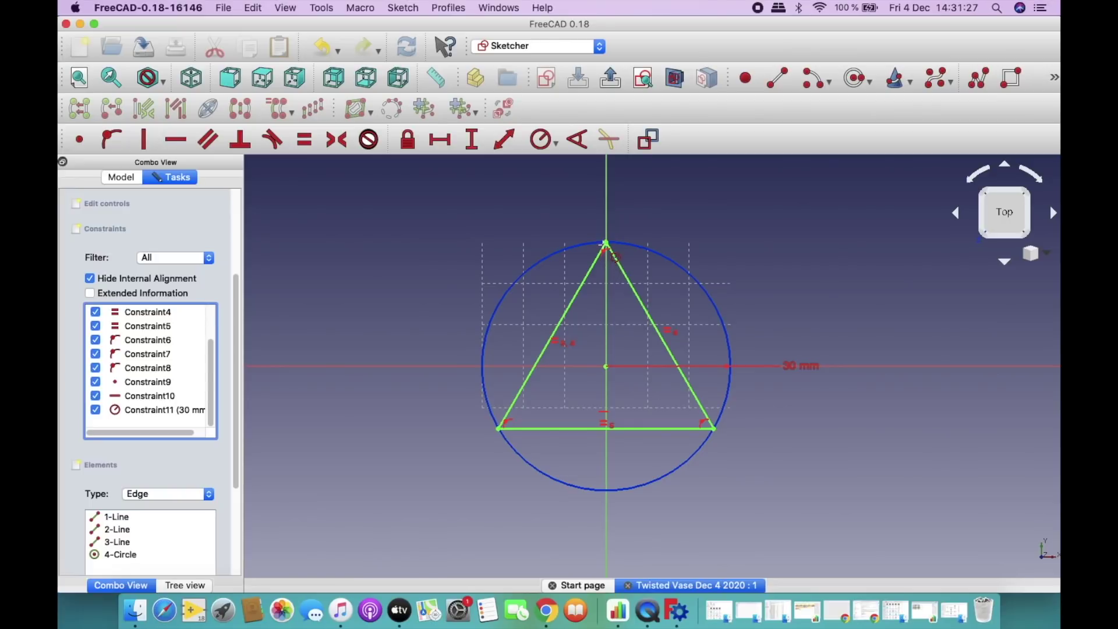
click(621, 245)
key(c)
key(m)
click(588, 489)
Finish editing the base triangle sketch and return to the Part Design model.
click(237, 312)
drag(237, 313, 240, 201)
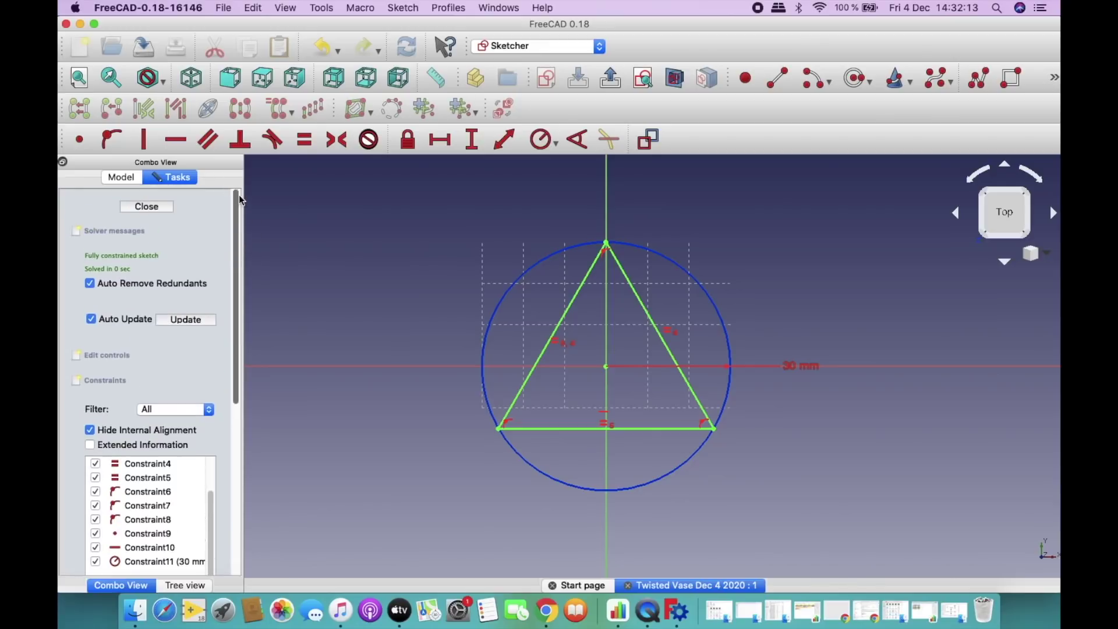
click(156, 212)
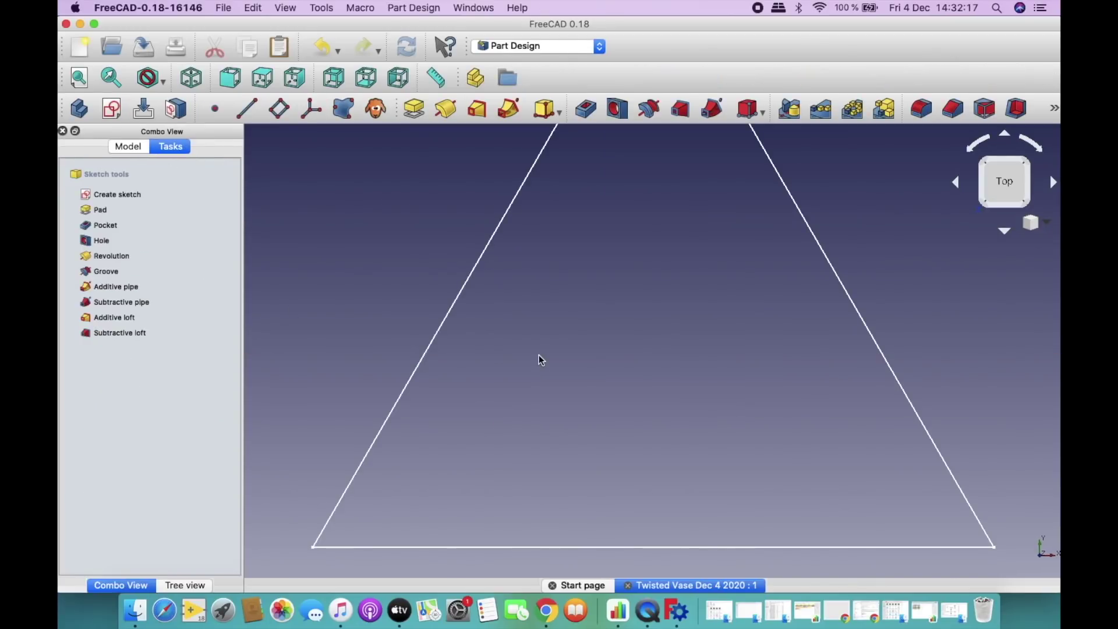
click(80, 79)
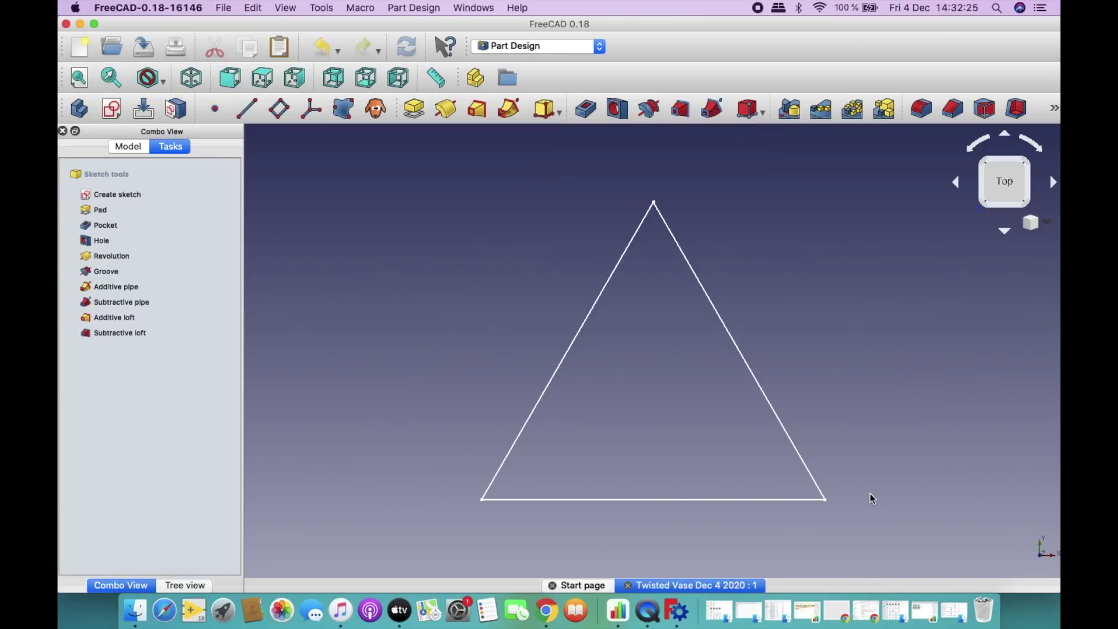
Duplicate the base triangle sketch without its dependencies and move the copy into the Body.
click(135, 149)
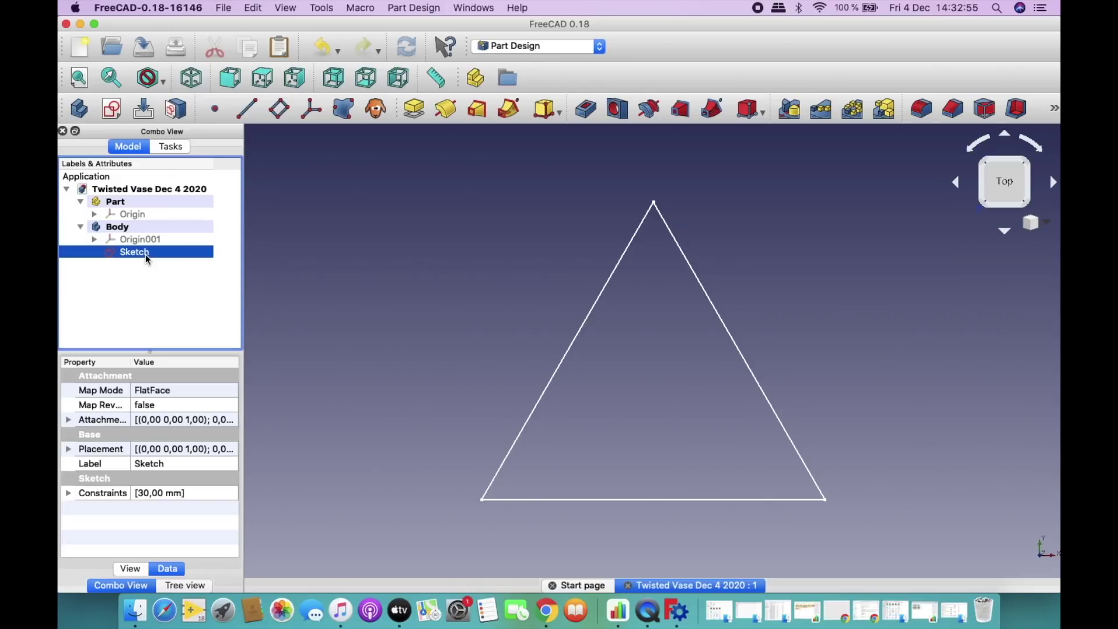
key(super+c)
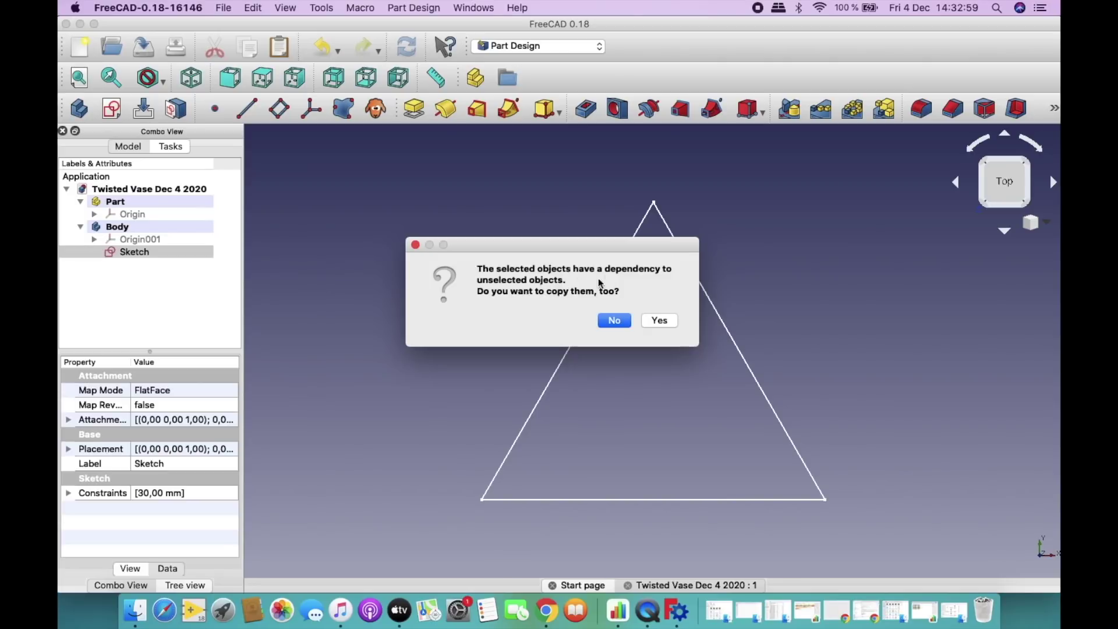
click(619, 321)
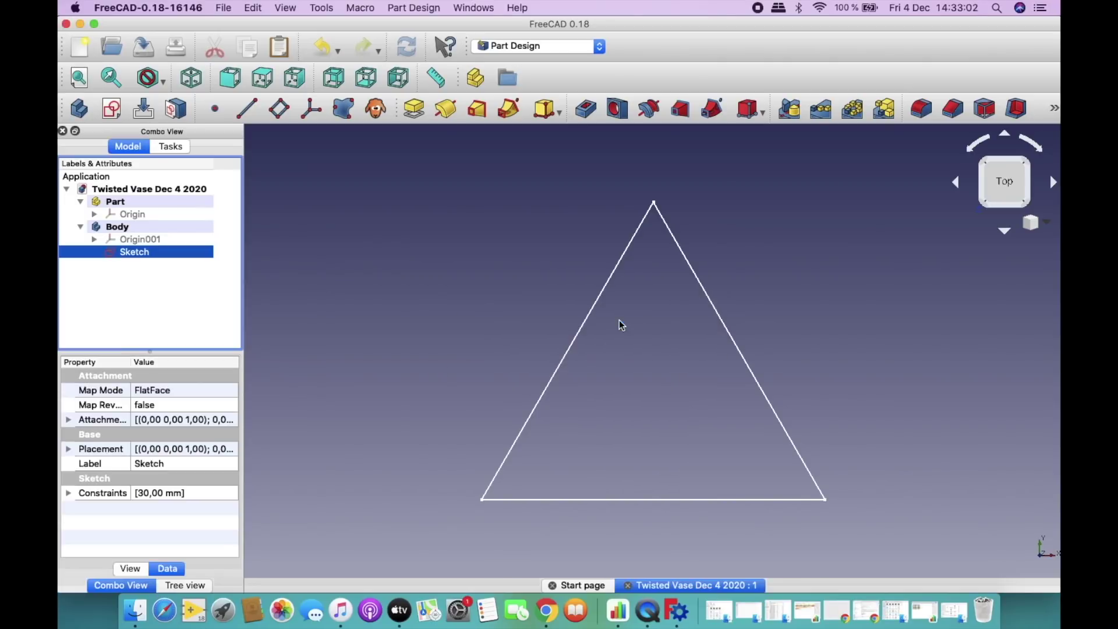
click(160, 283)
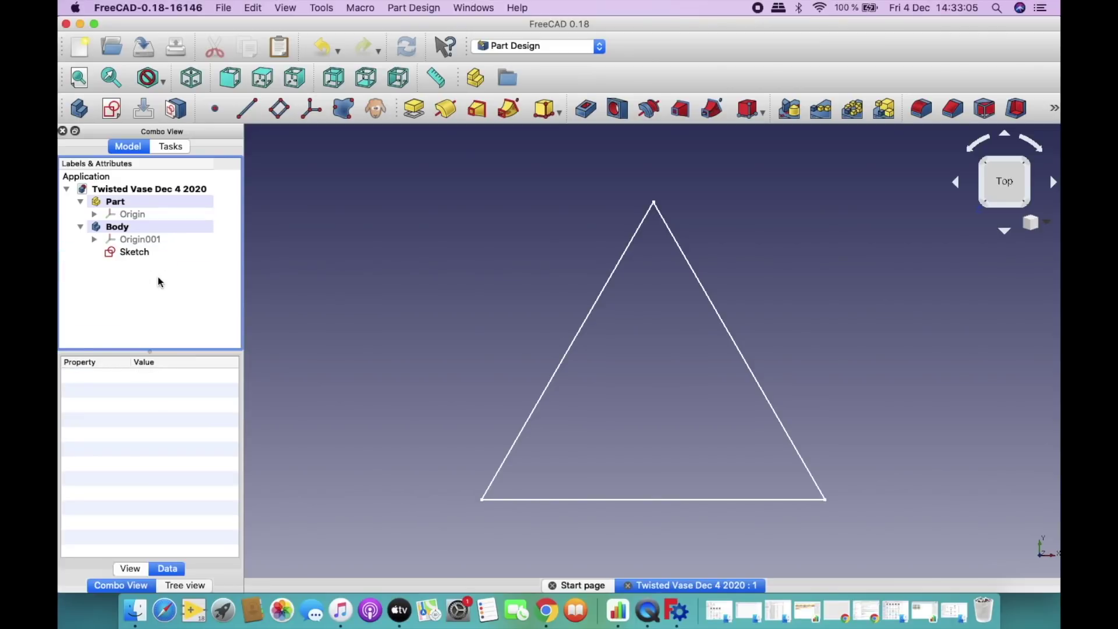
key(super+v)
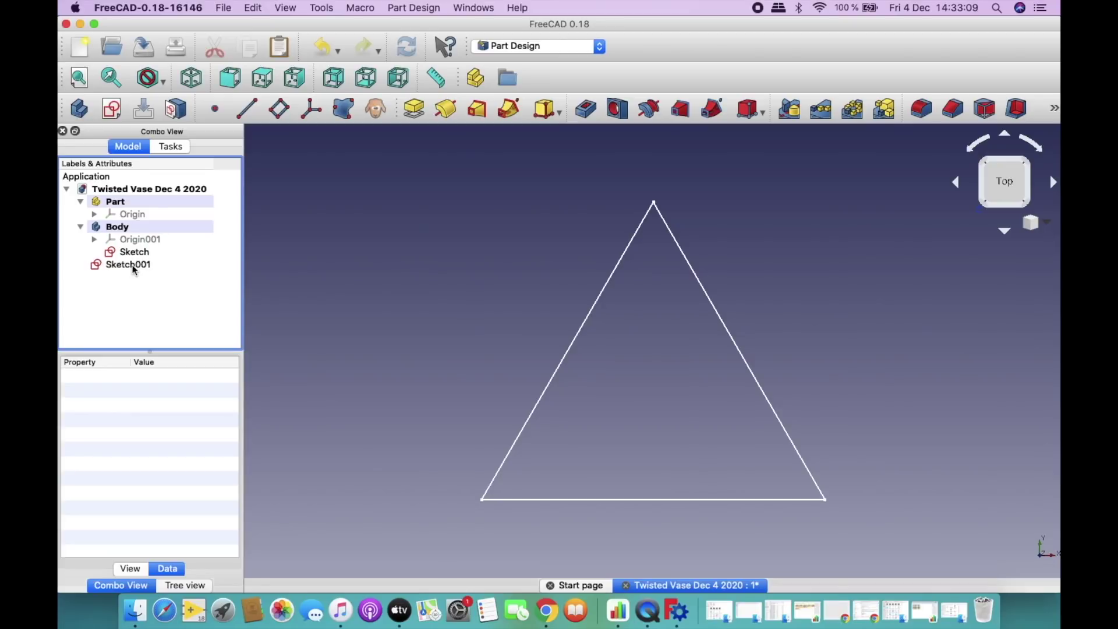
click(133, 267)
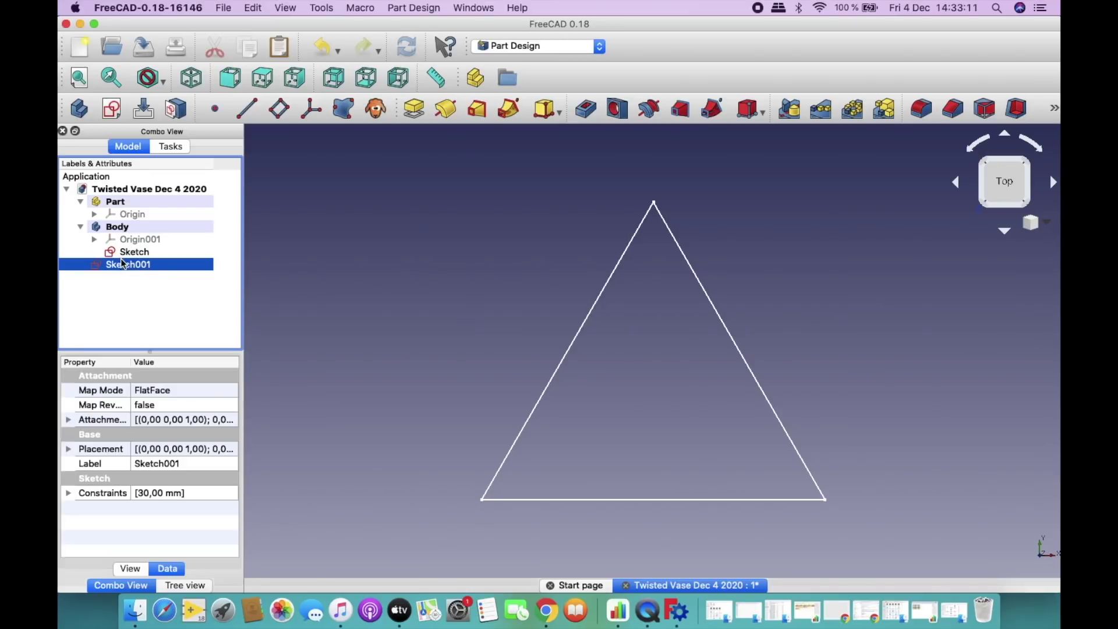
drag(122, 270, 129, 231)
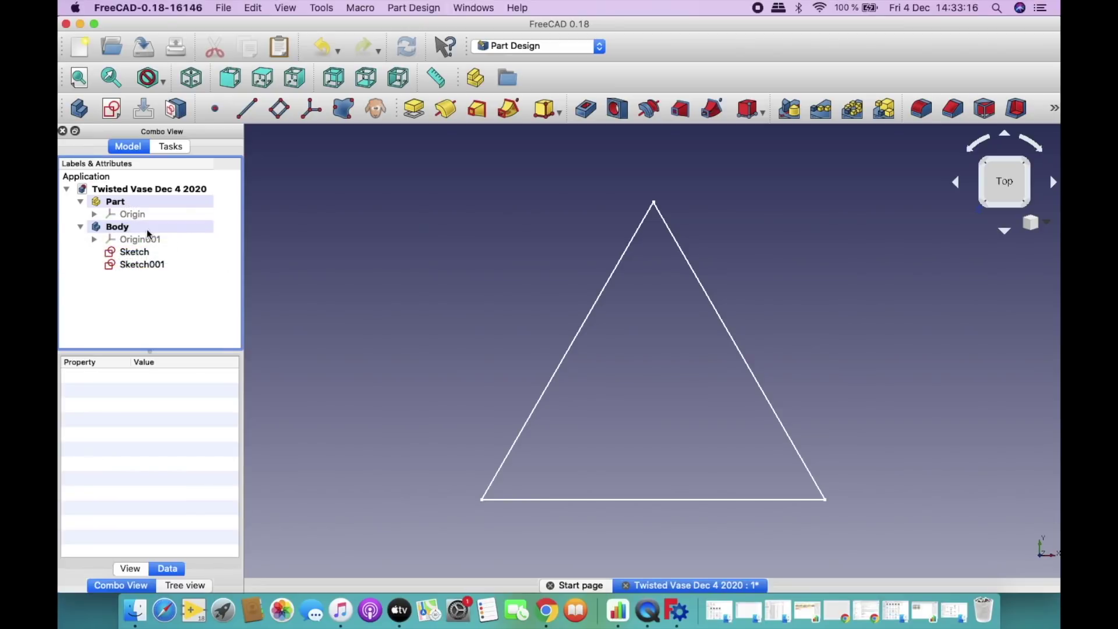
click(143, 268)
right_click(147, 270)
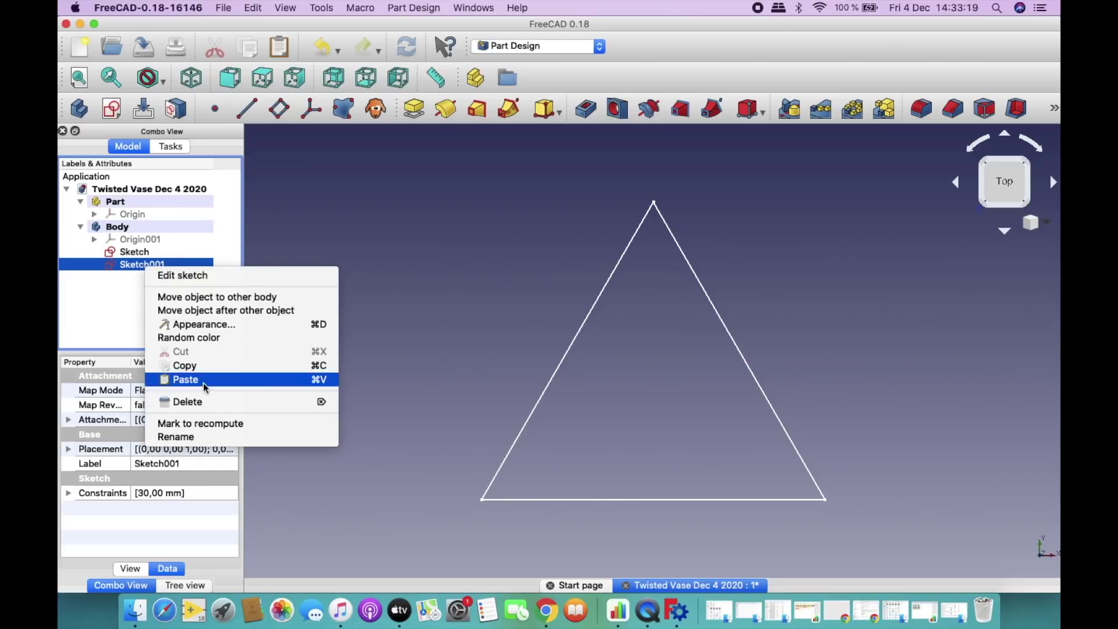
click(206, 436)
drag(146, 264, 172, 262)
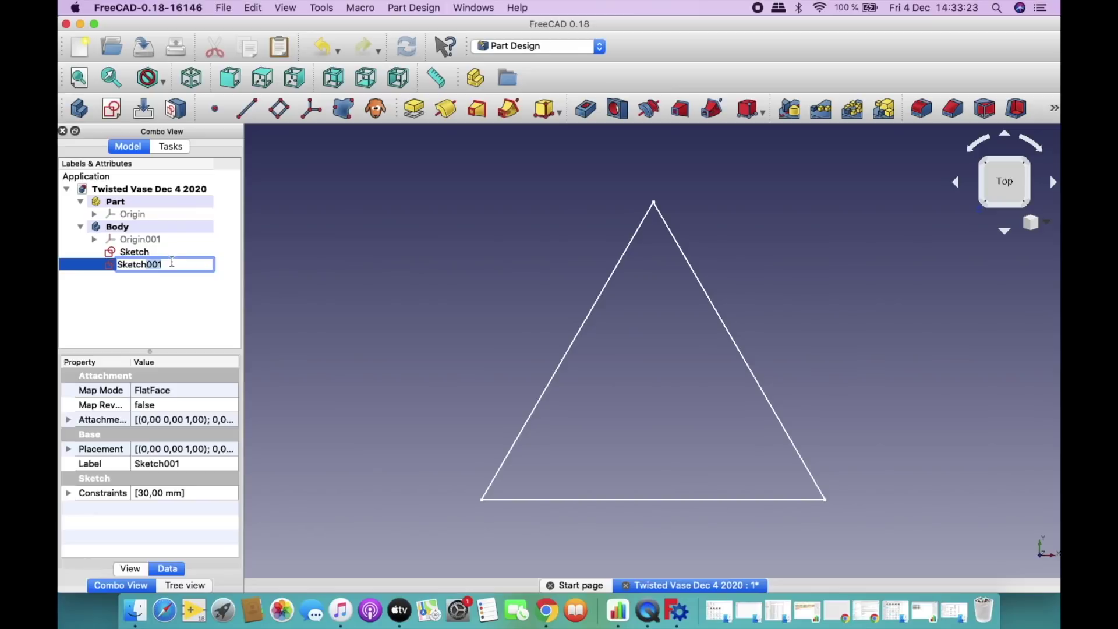
click(157, 291)
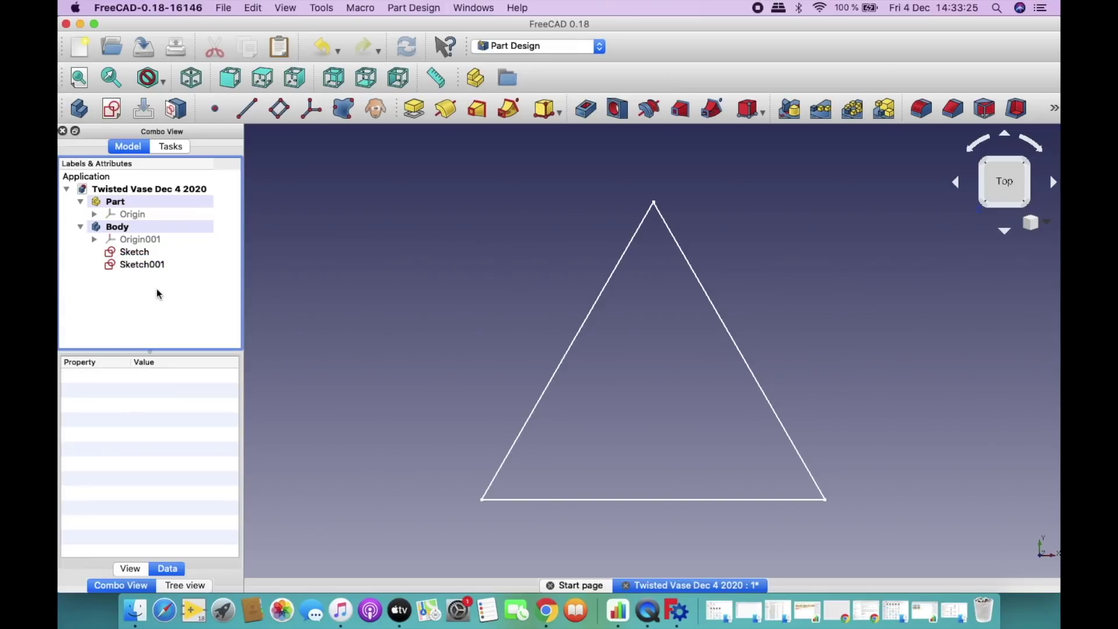
Set the z position of the copied triangle sketch's attachment offset to 50 mm.
click(153, 268)
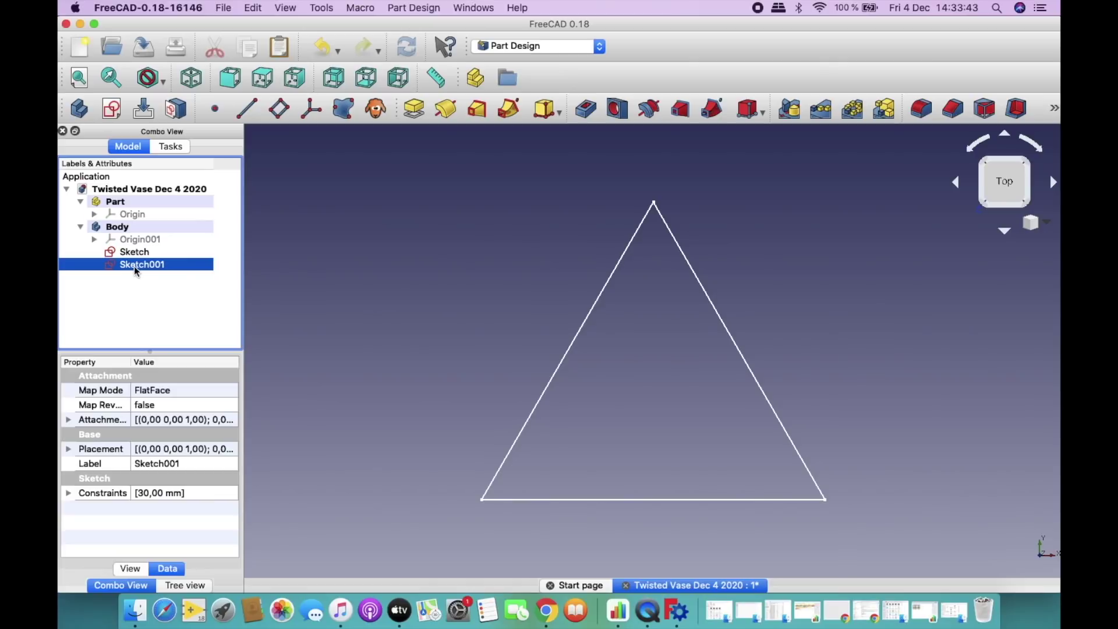
click(69, 420)
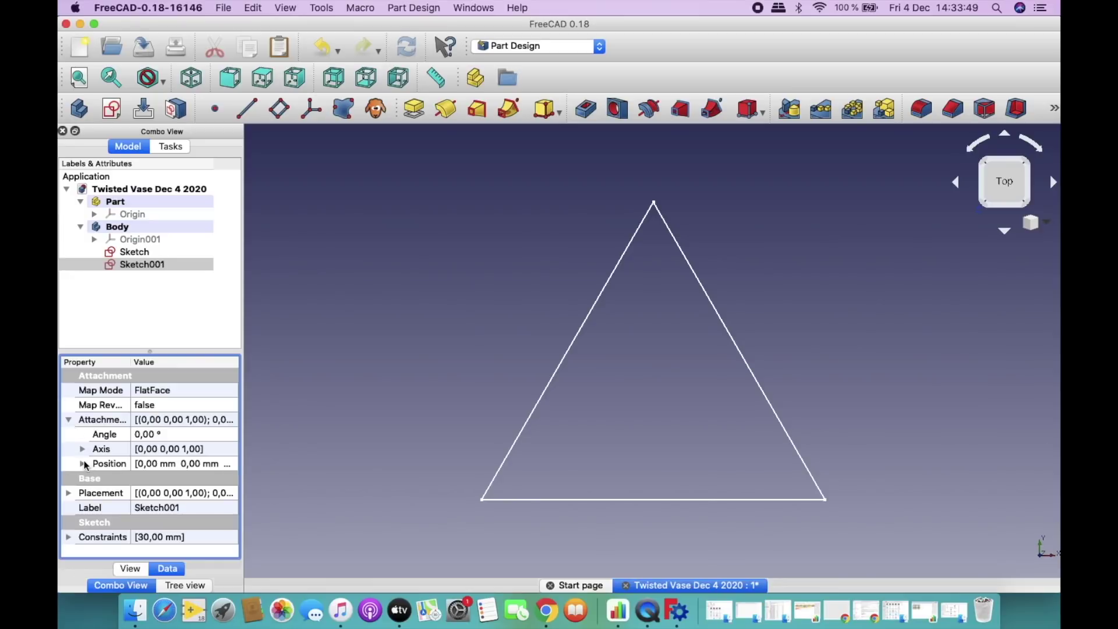
click(82, 464)
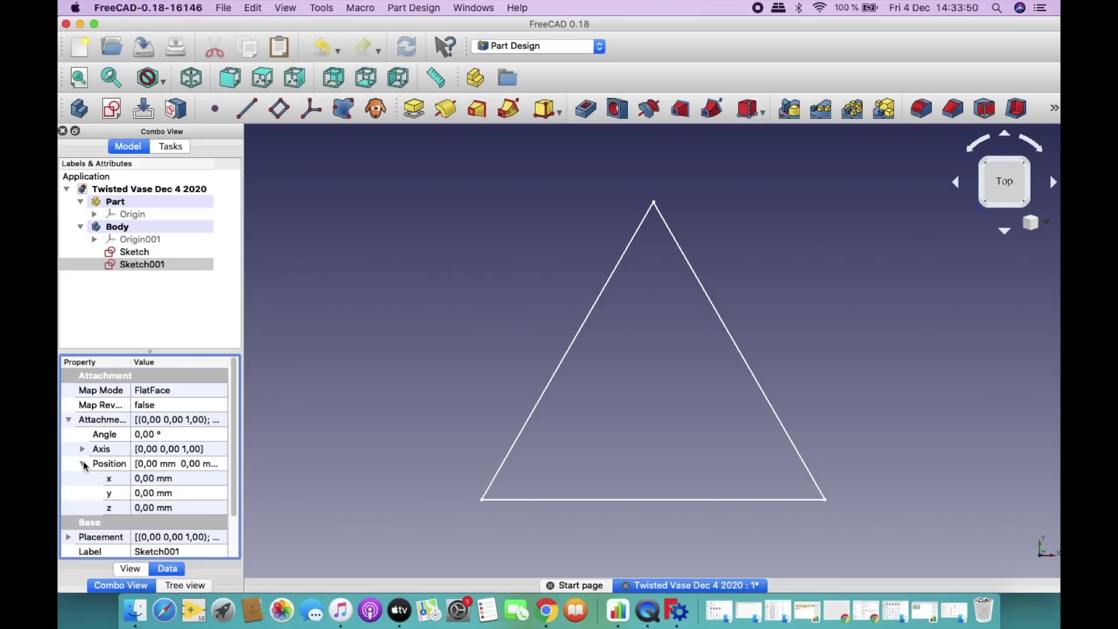
click(145, 511)
click(136, 508)
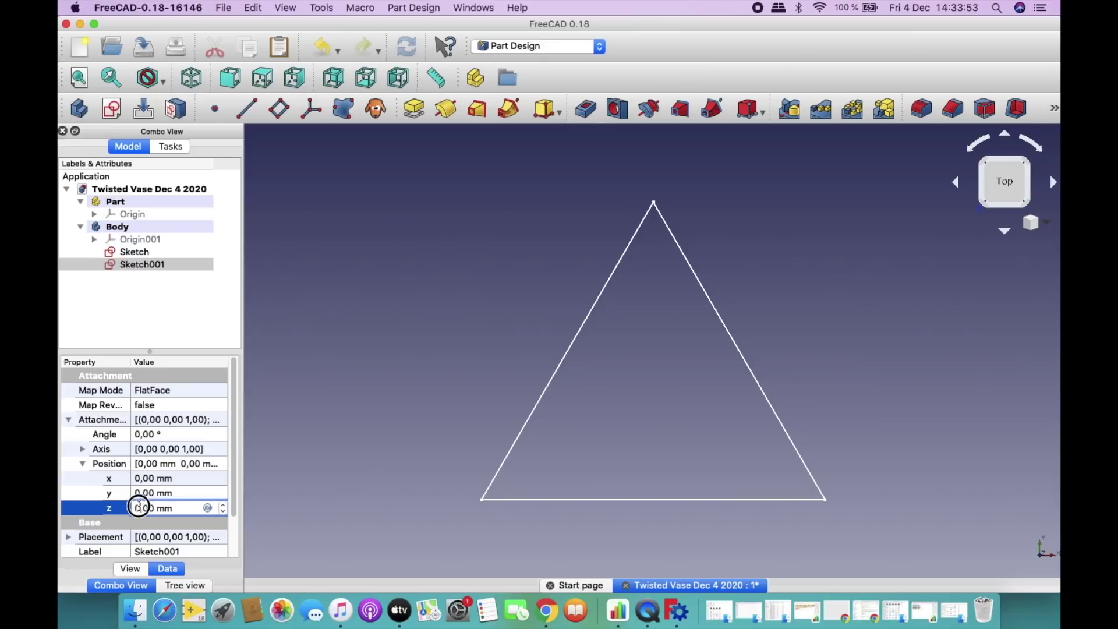
text(5)
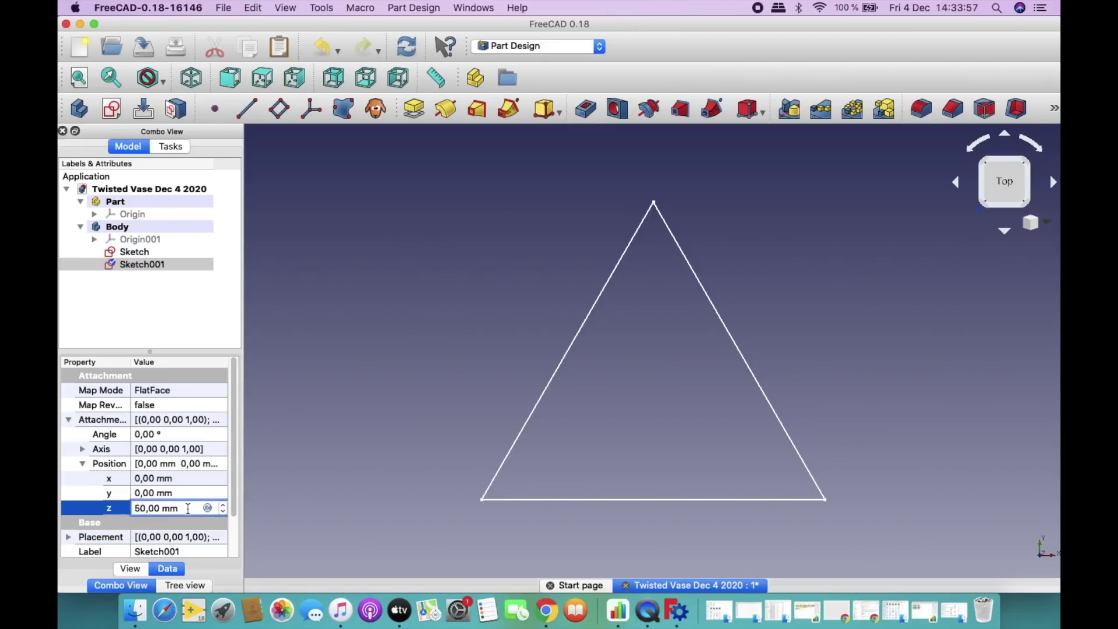
key(Return)
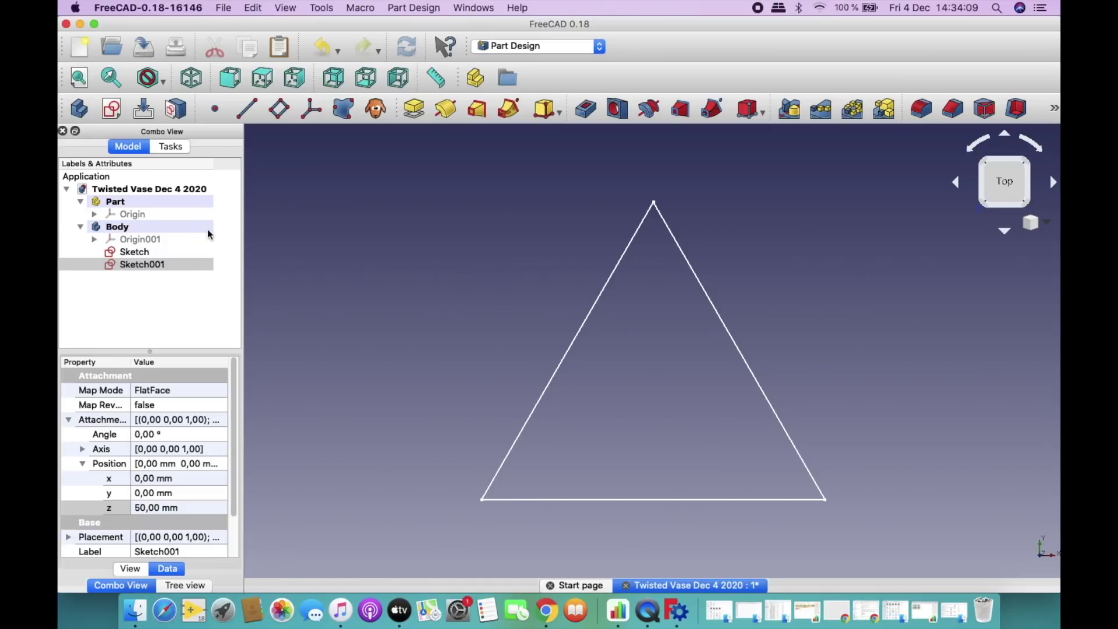
click(195, 84)
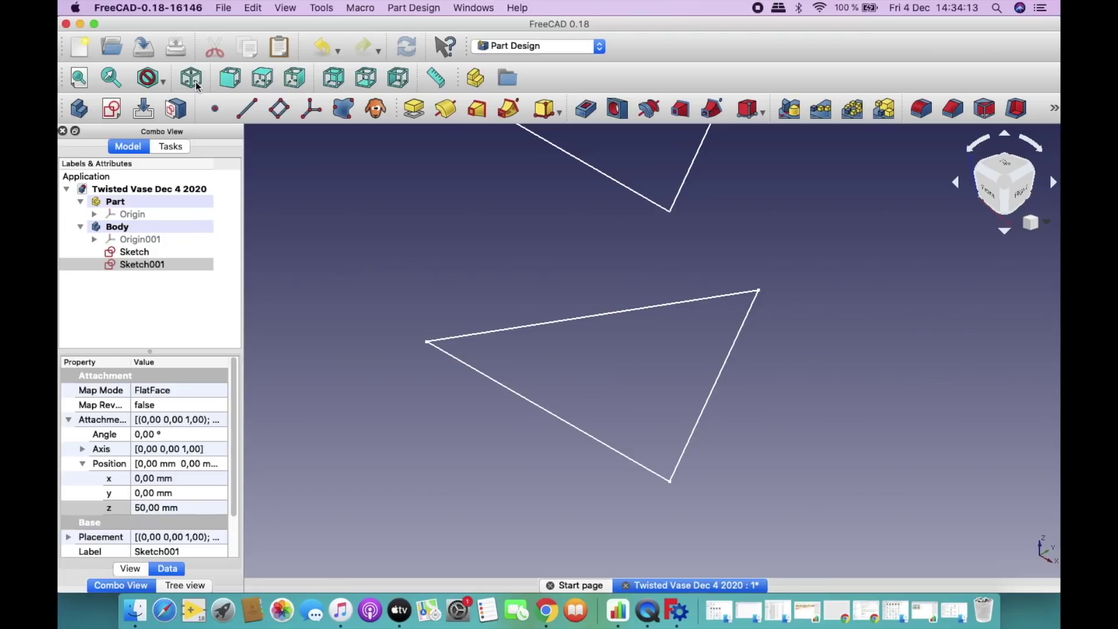
click(79, 78)
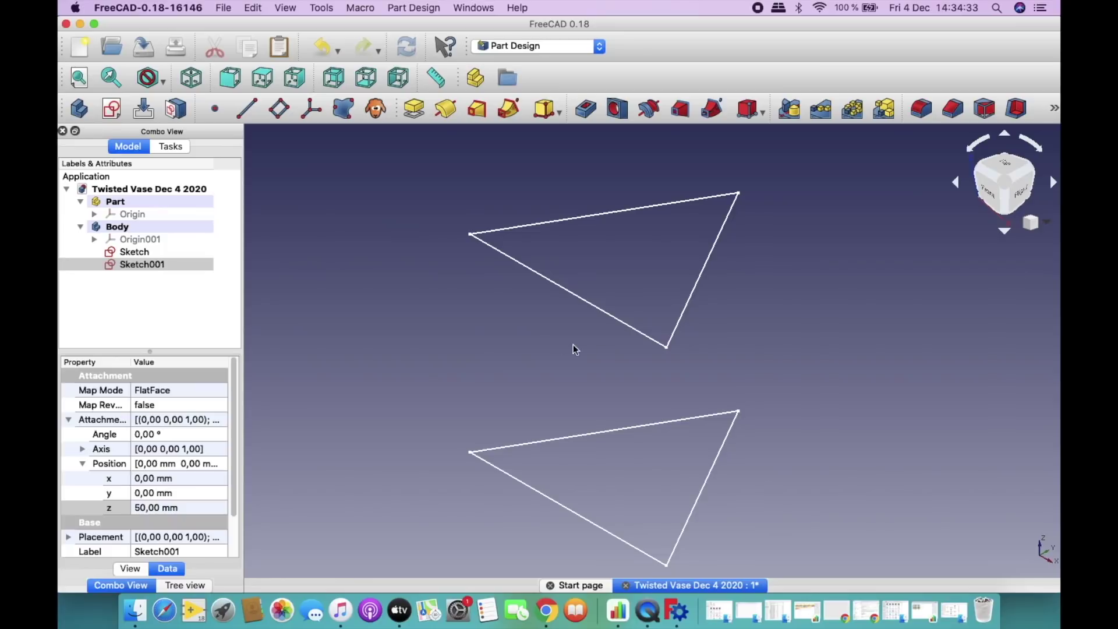
Edit the copied triangle sketch and set its construction circle's radius constraint to 45 mm.
click(166, 264)
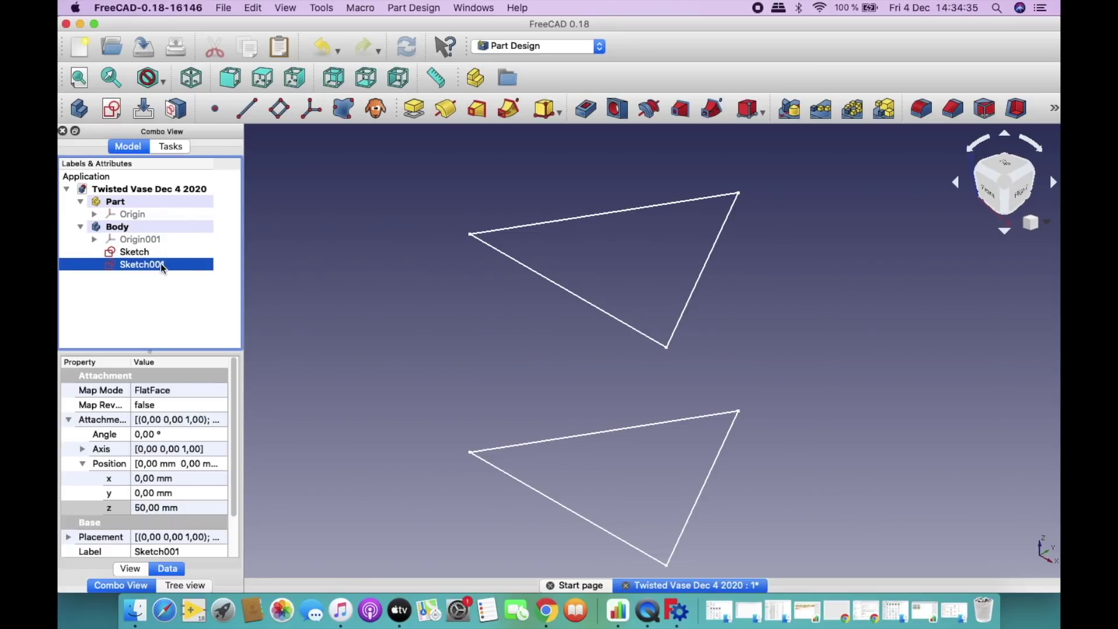
double_click(162, 266)
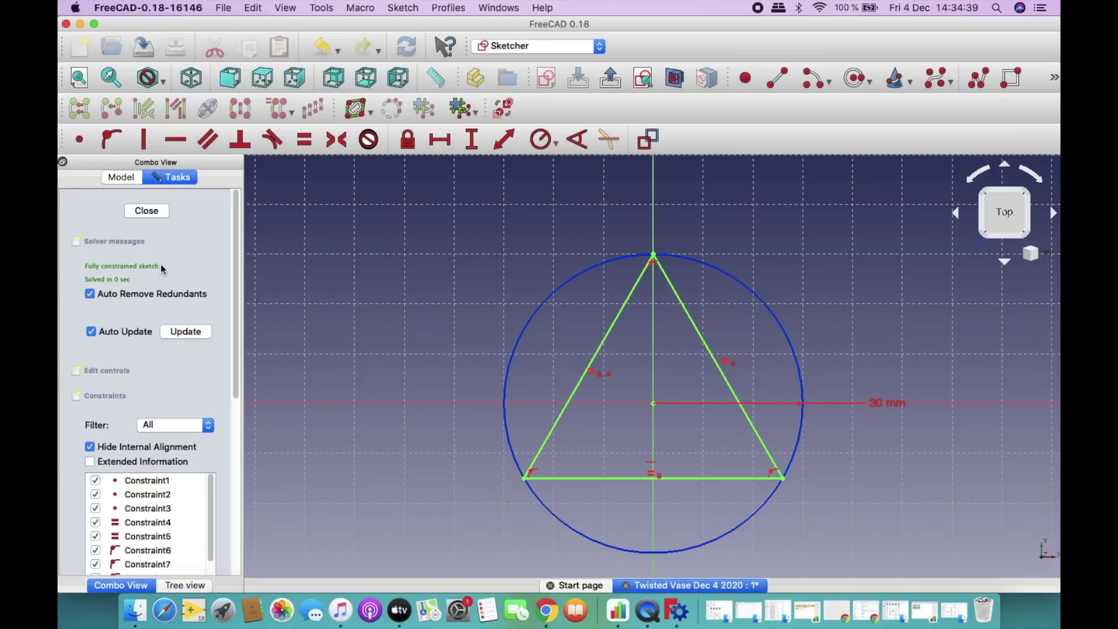
drag(235, 242, 208, 378)
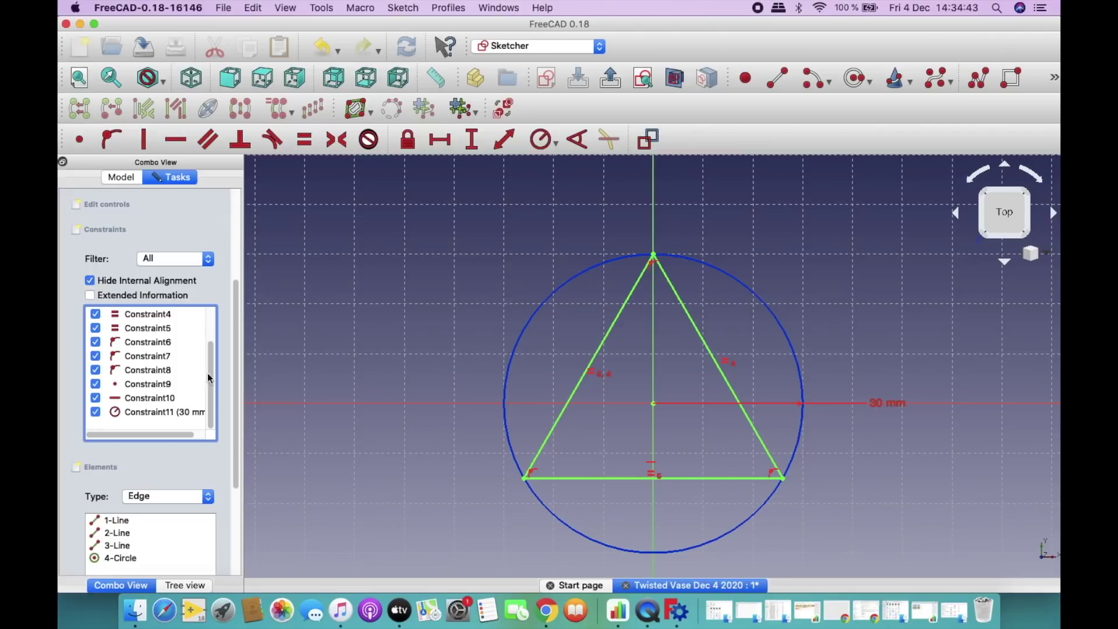
double_click(192, 417)
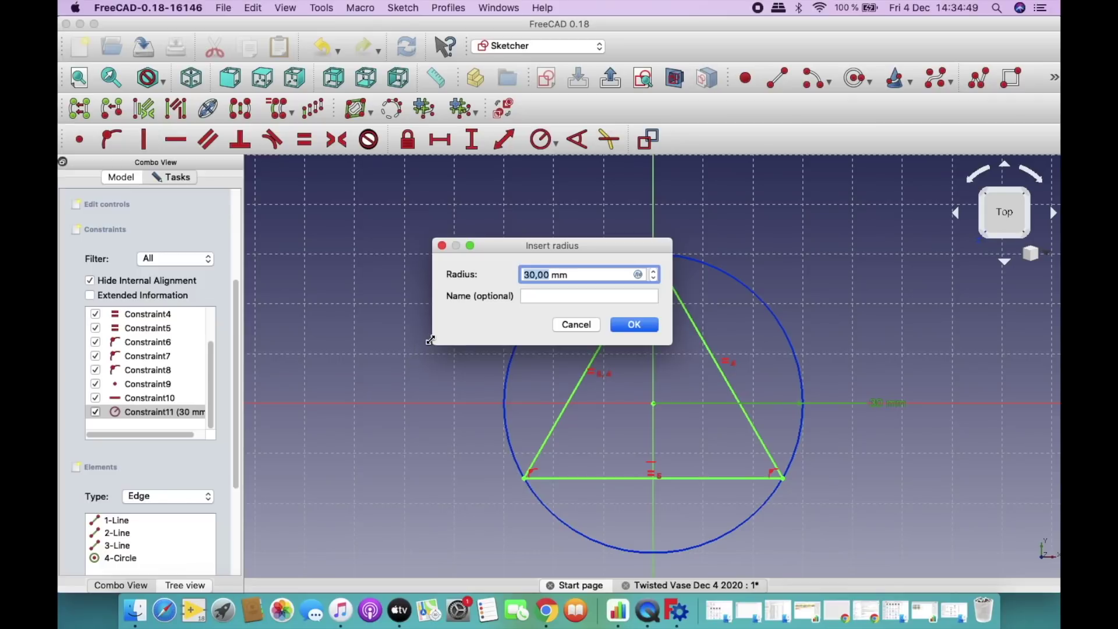
text(40)
click(635, 325)
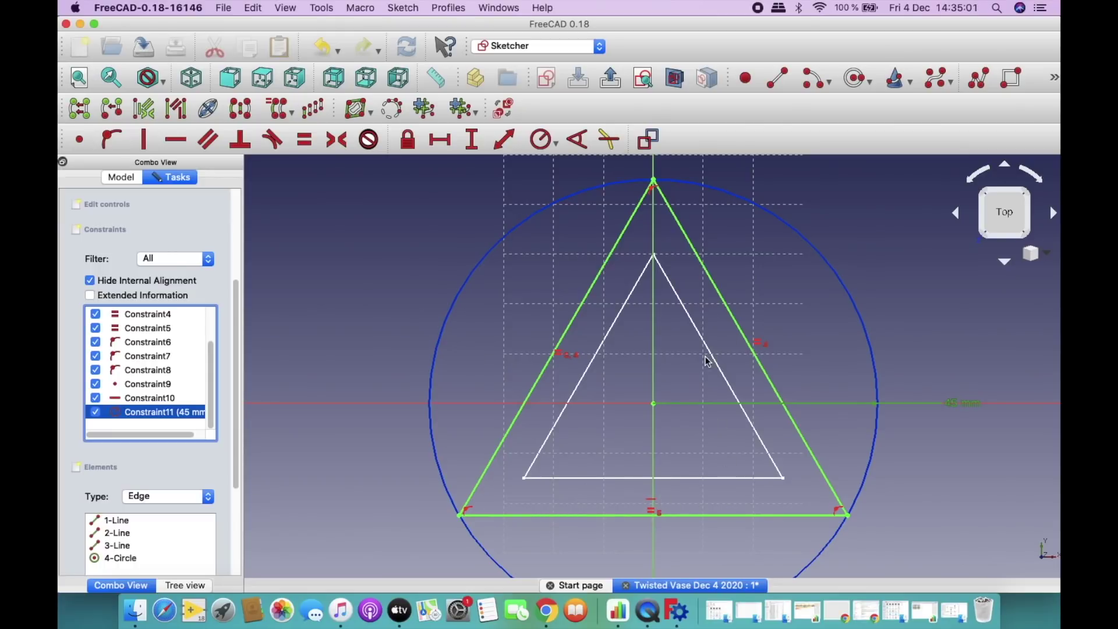
Delete the horizontal constraint on the bottom edge of the copied triangle.
click(126, 400)
right_click(125, 402)
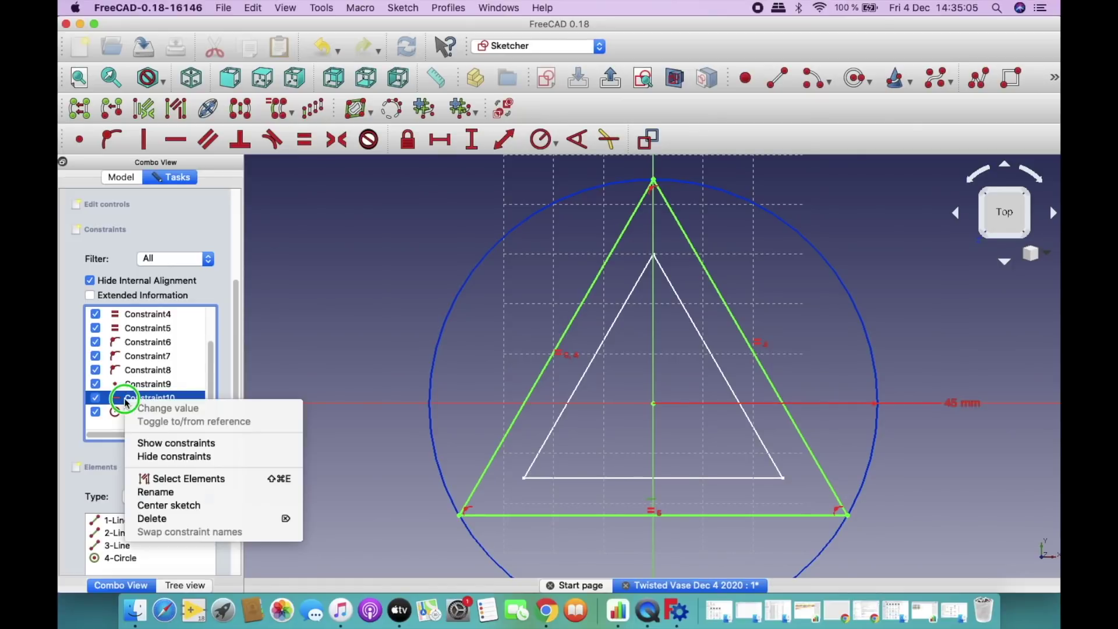
click(152, 521)
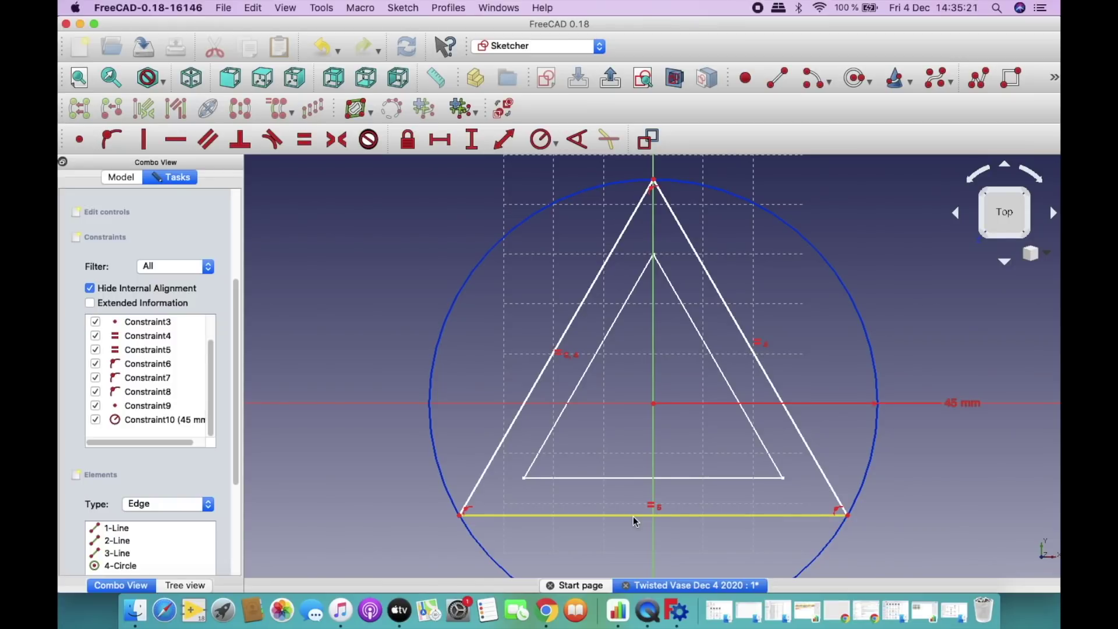
Try to add an angle constraint between the copied triangle's bottom edge and the horizontal axis.
click(580, 149)
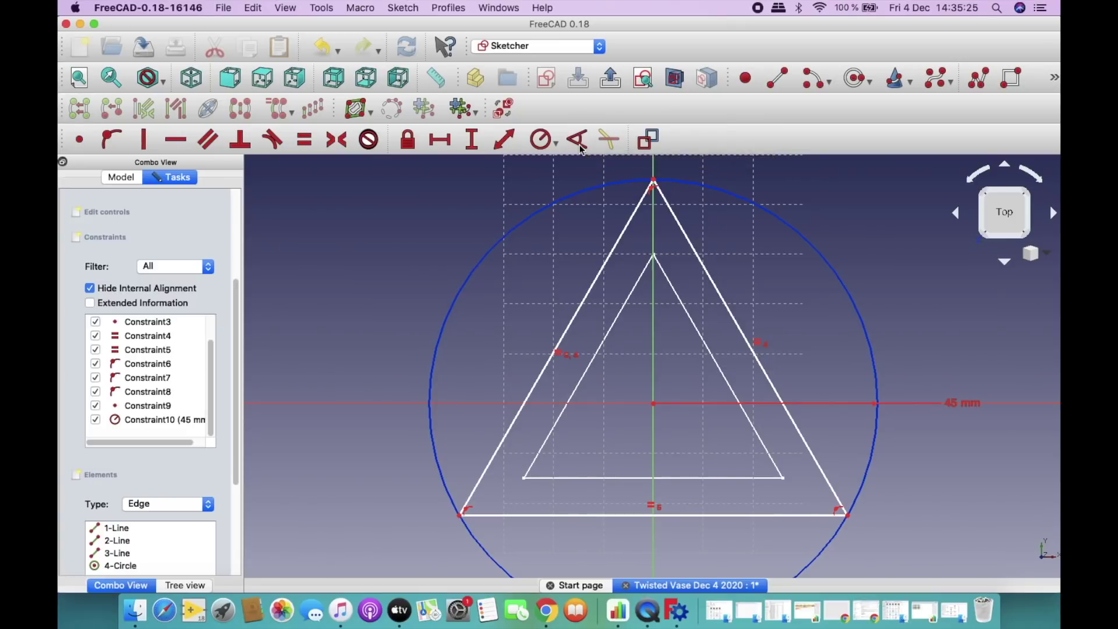
click(612, 516)
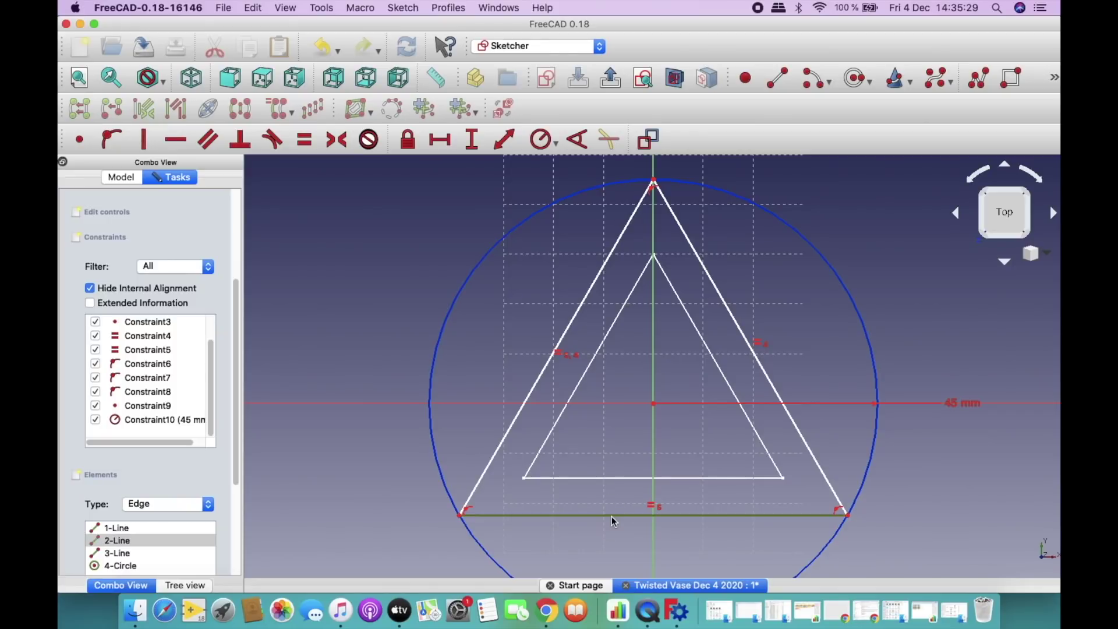
click(611, 403)
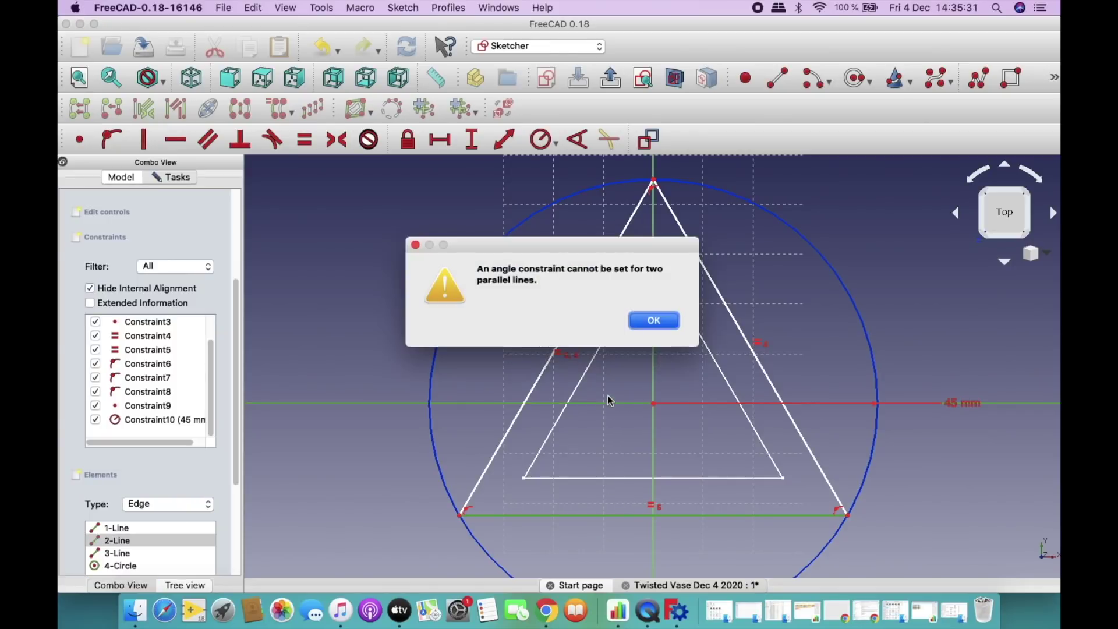
click(652, 322)
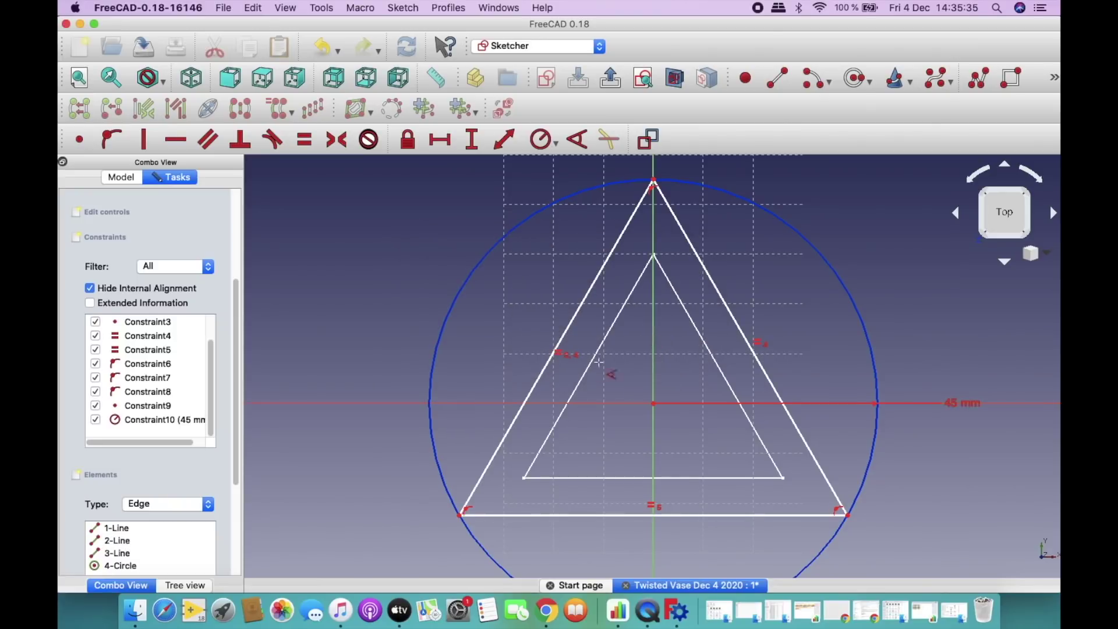
key(Escape)
Add a 15° angle constraint between the copied triangle's left edge and the vertical axis.
click(549, 366)
click(653, 245)
key(a)
drag(625, 248, 449, 140)
text(15)
click(470, 217)
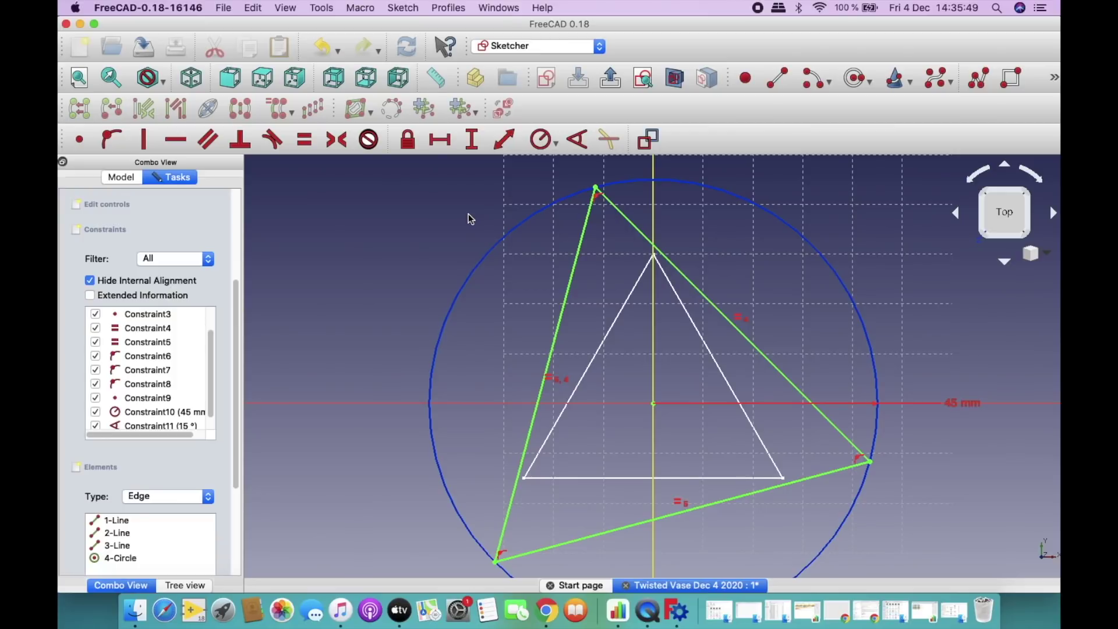
Finish editing the rotated triangle sketch and save the document.
key(a)
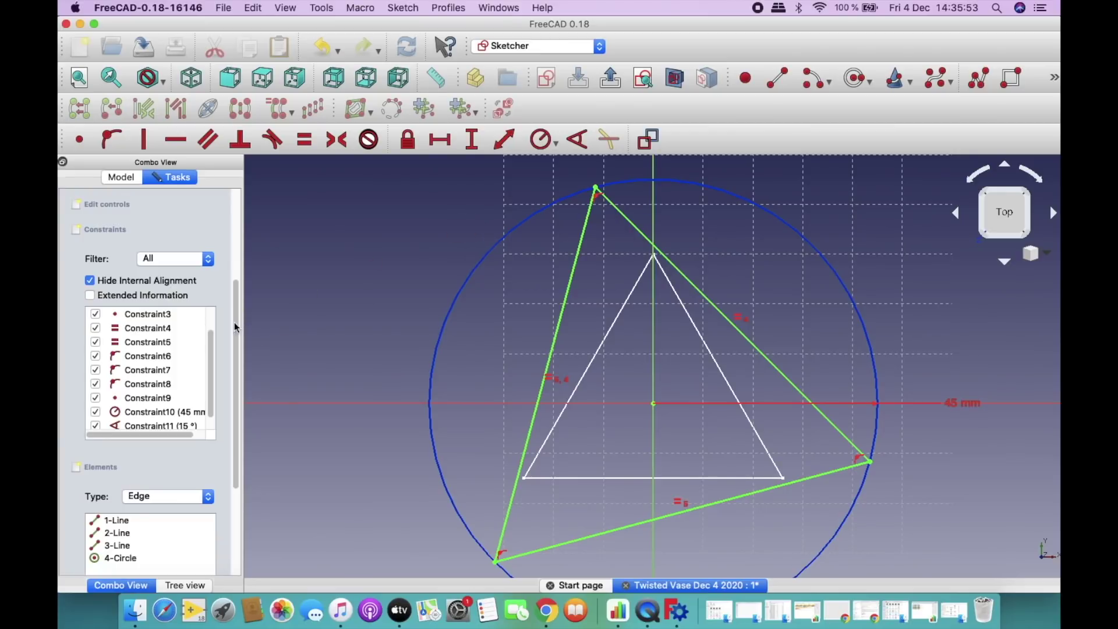
scroll(239, 245, up, 5)
click(147, 210)
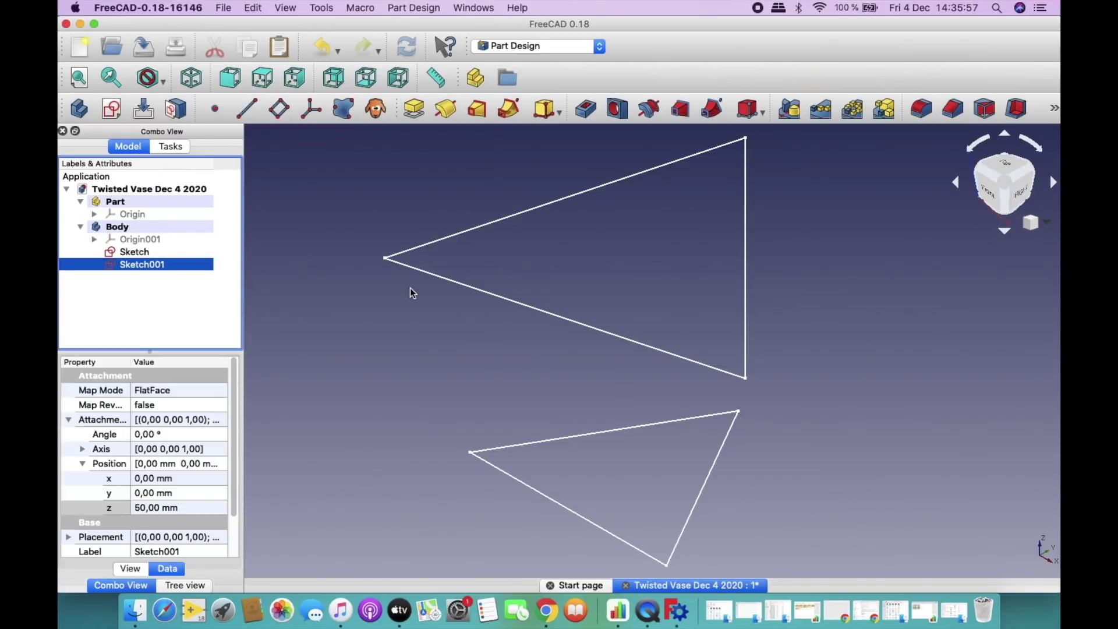
key(super+s)
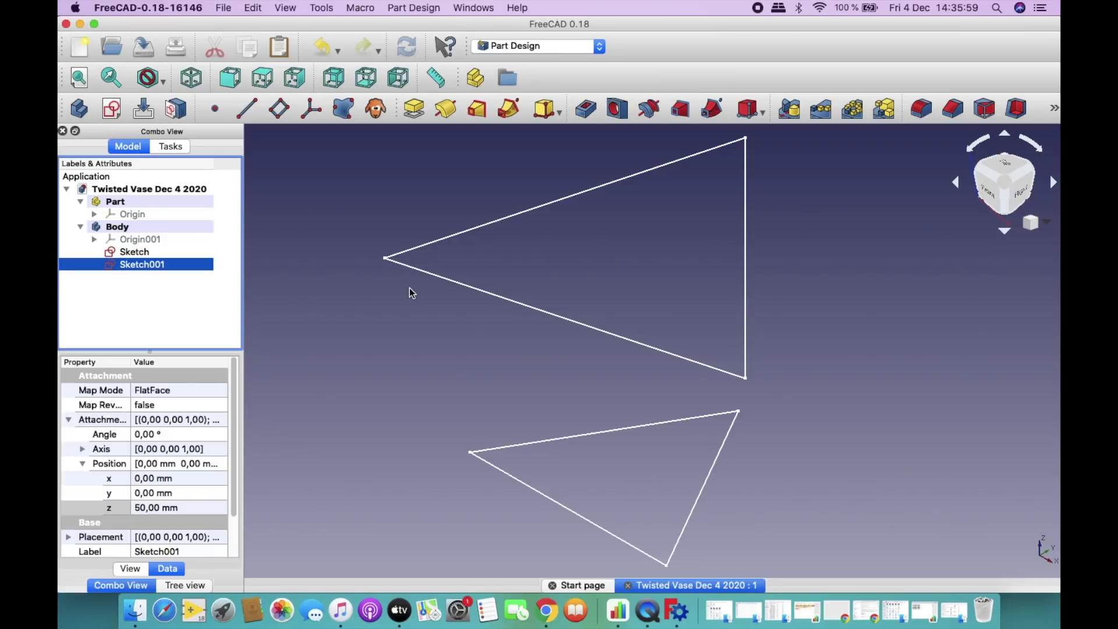
Duplicate Sketch001 without its dependencies and move the copy into the Body.
click(83, 78)
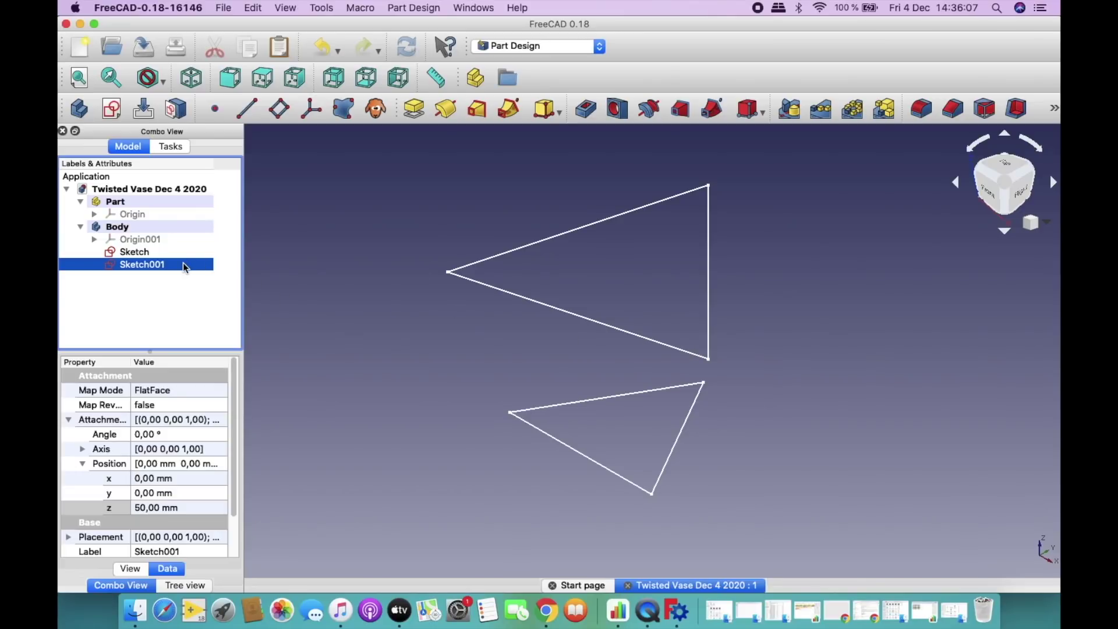
key(super+c)
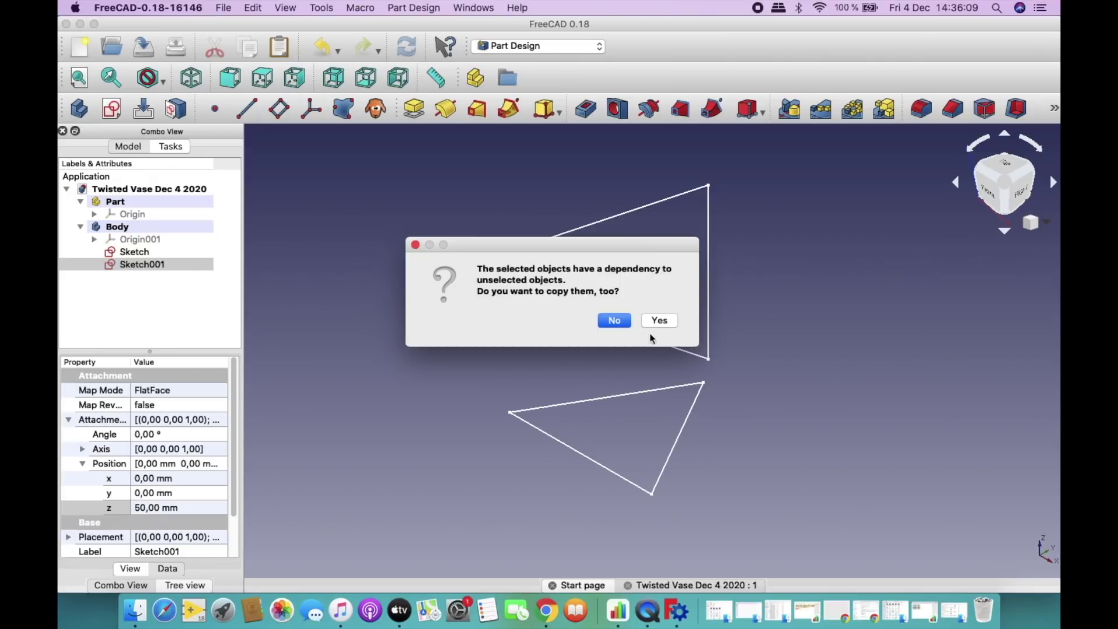
click(616, 321)
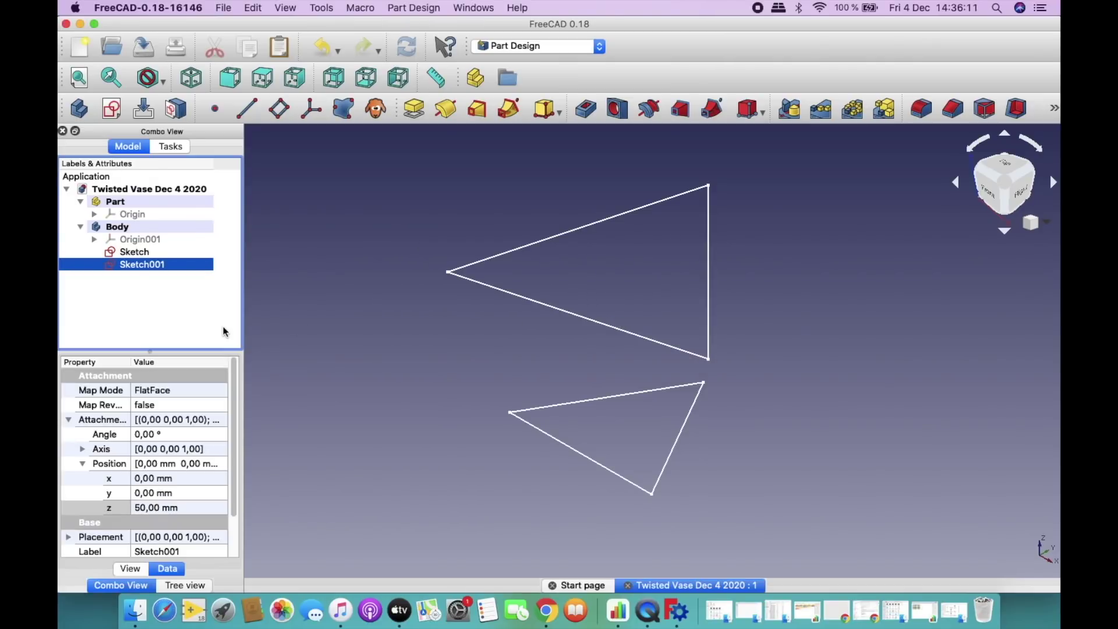
key(super+v)
click(127, 279)
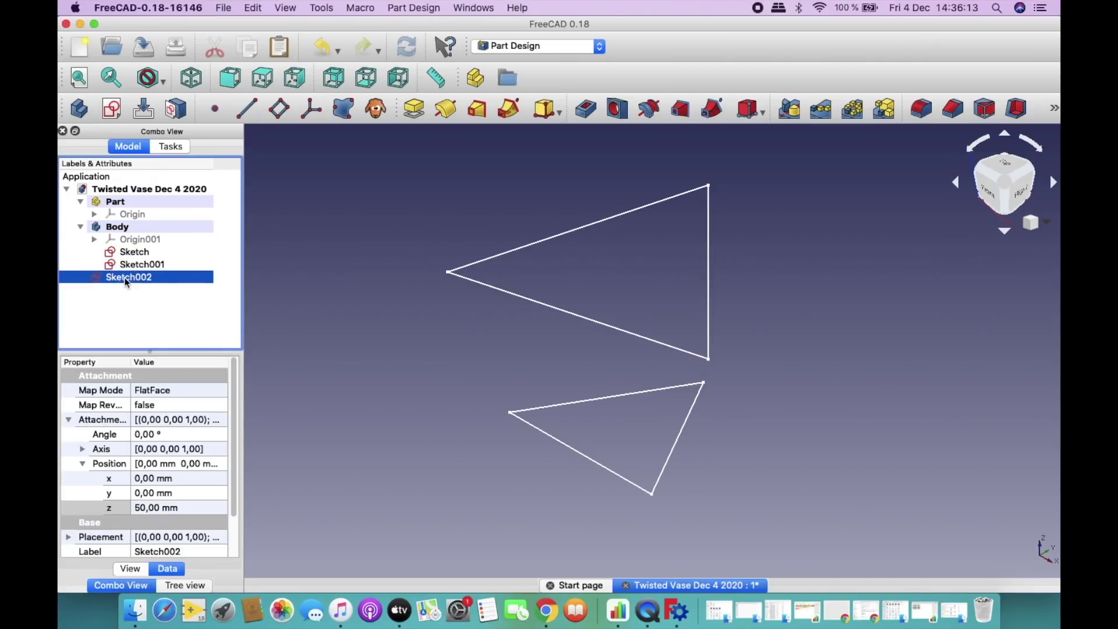
drag(127, 280, 134, 234)
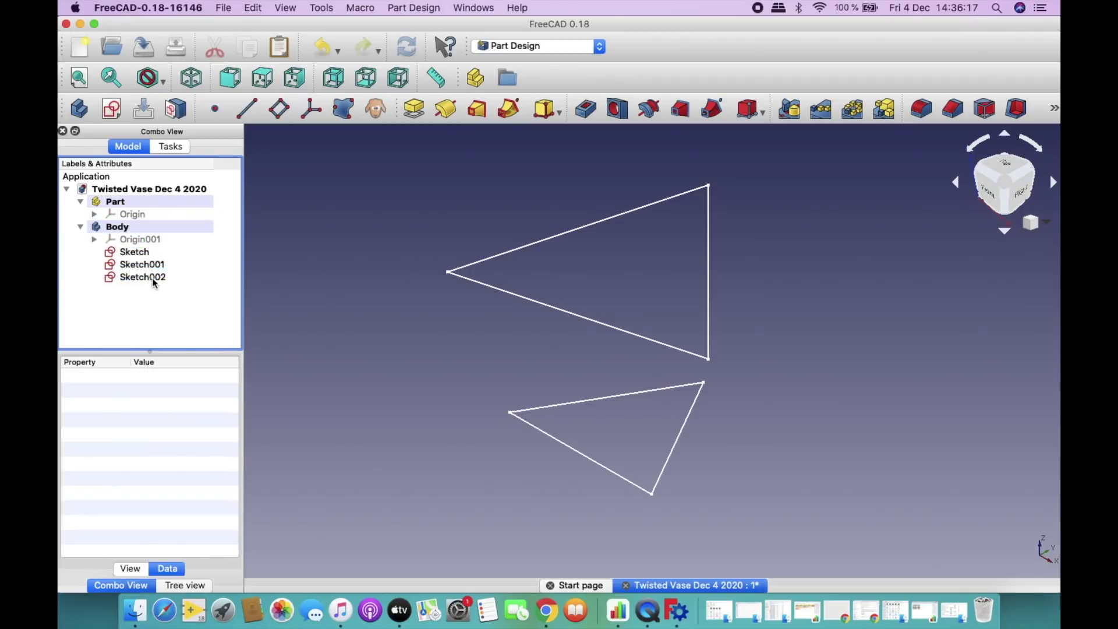
Set the z position of Sketch002's attachment offset to 85 mm.
click(152, 278)
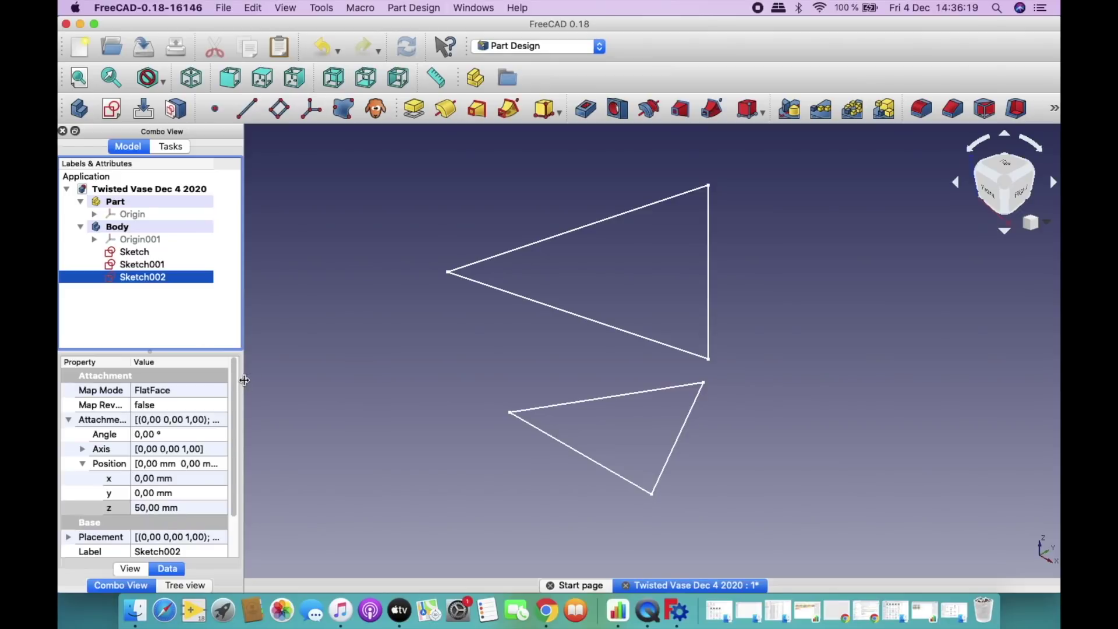
click(140, 509)
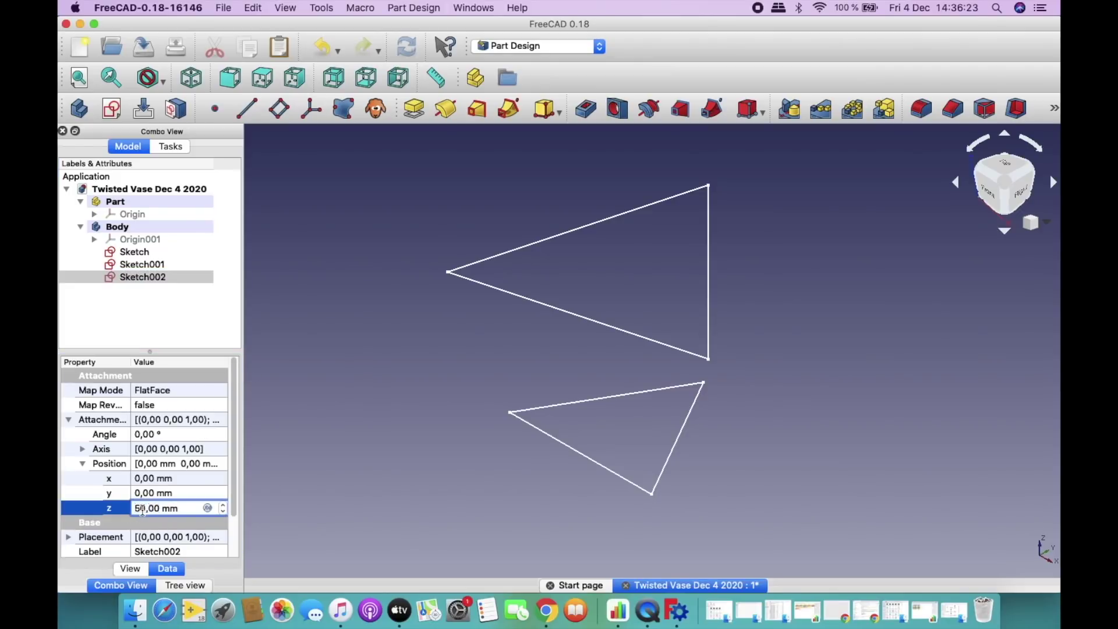
double_click(140, 509)
drag(160, 508, 110, 510)
text(85)
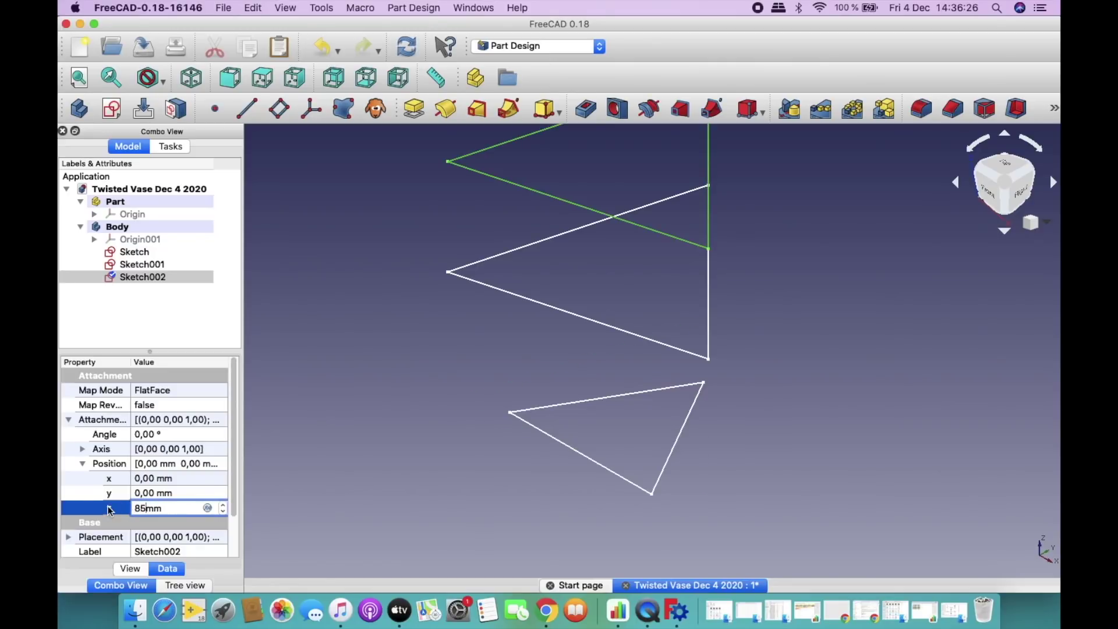
key(Return)
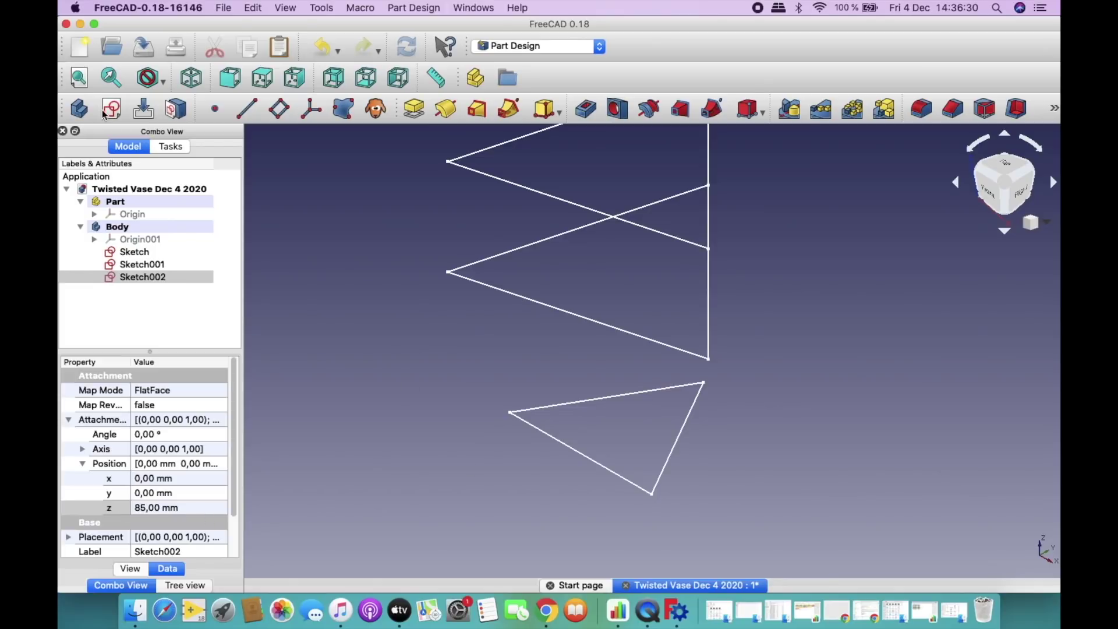
Edit Sketch002, set its angle constraint to 0°, and finish editing the sketch.
click(79, 77)
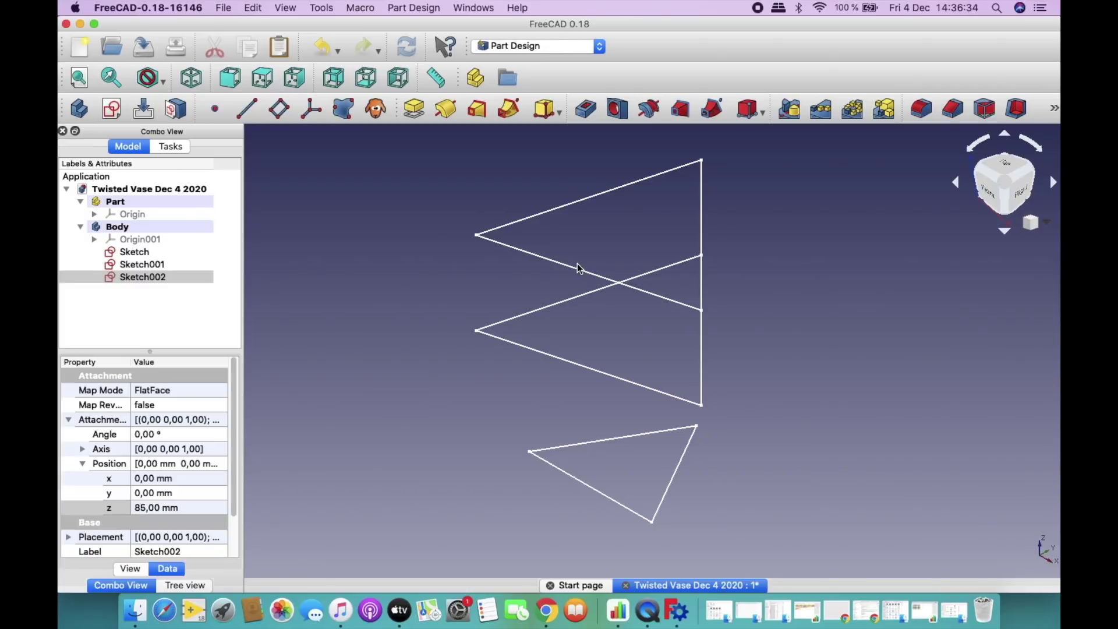
double_click(139, 278)
scroll(219, 356, down, 5)
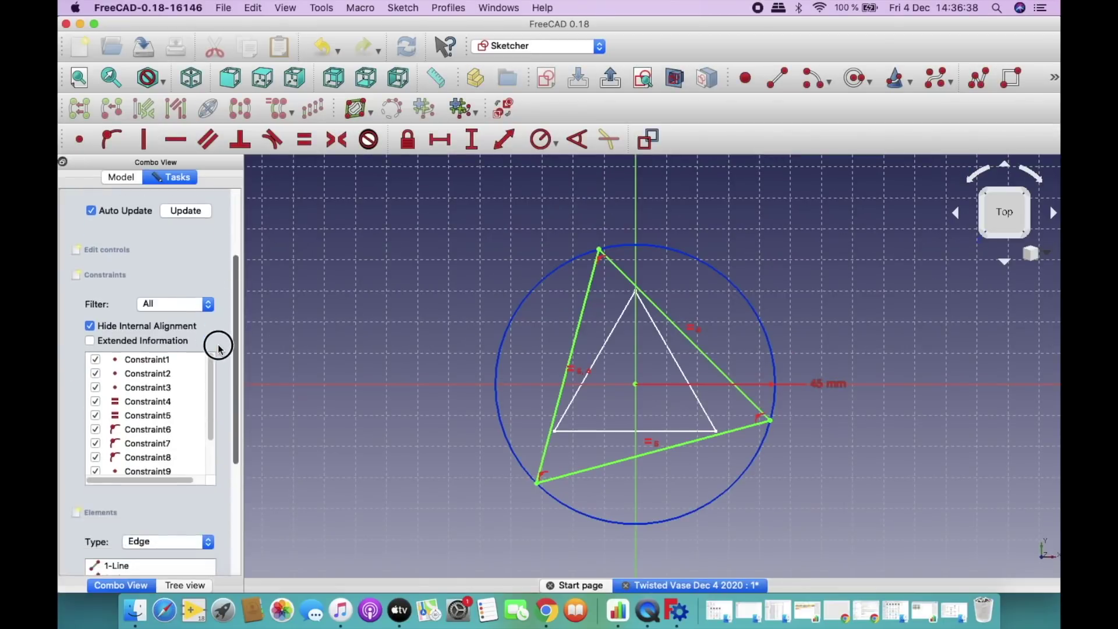
drag(206, 351, 207, 382)
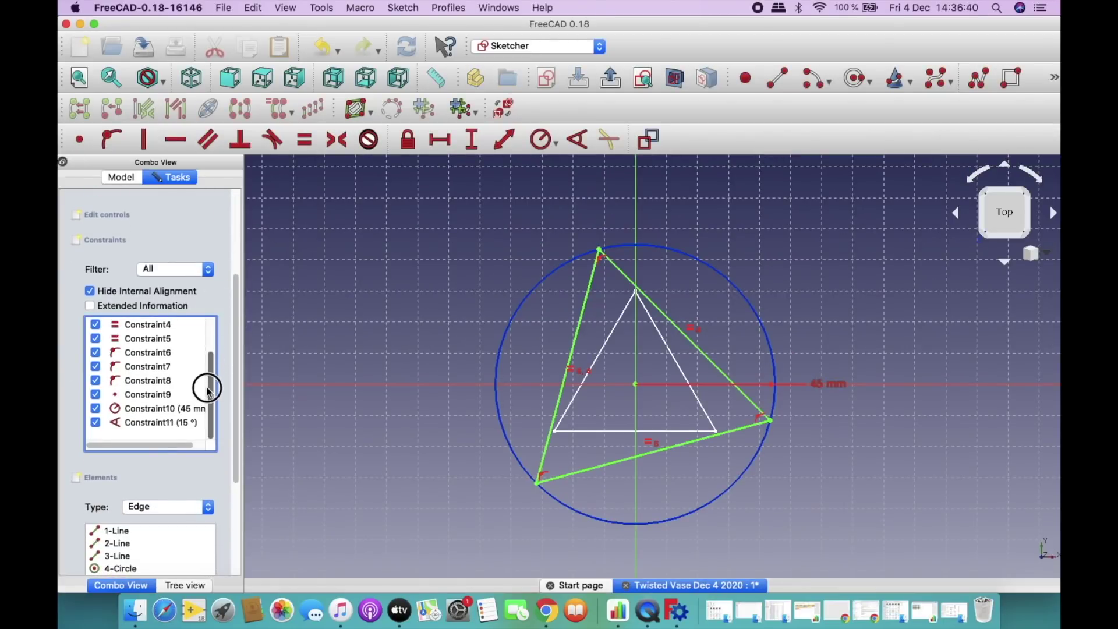
double_click(188, 425)
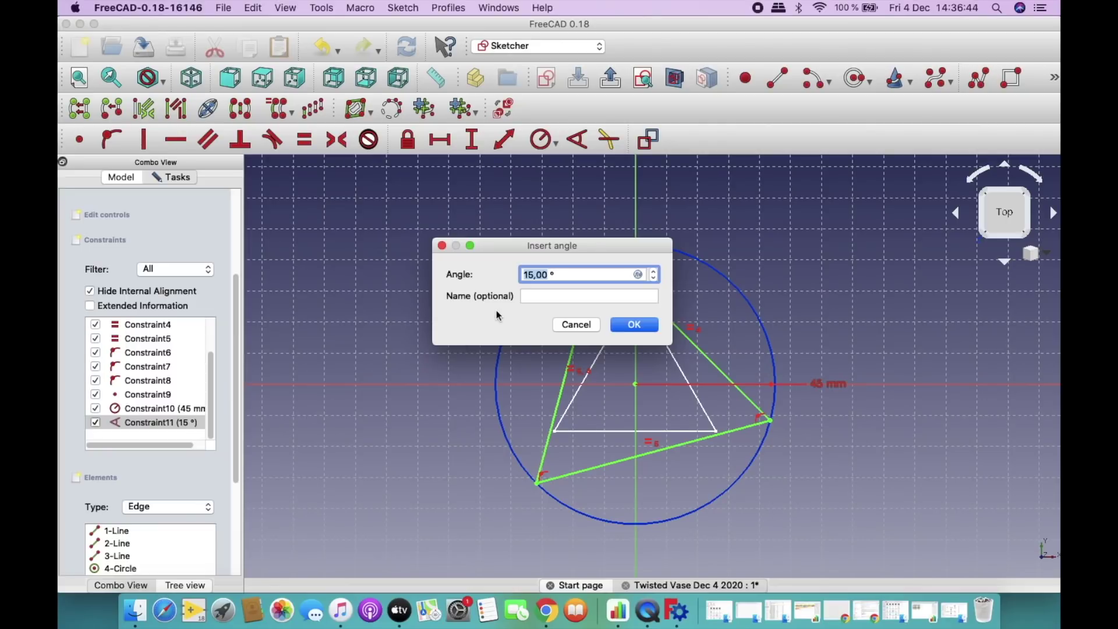
text(0)
click(637, 330)
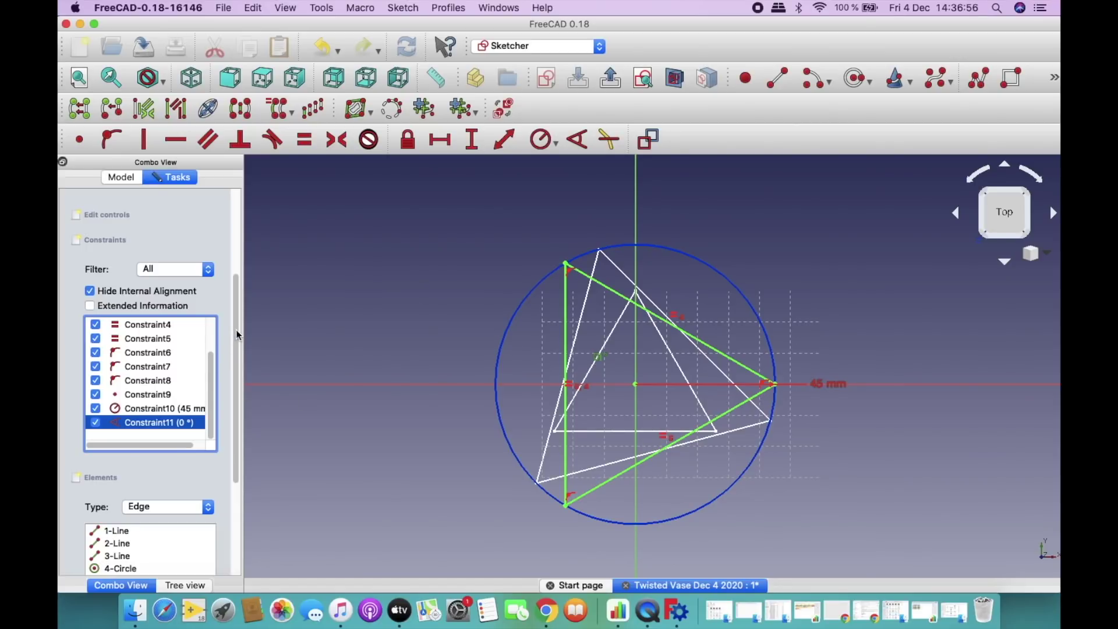
scroll(237, 335, up, 5)
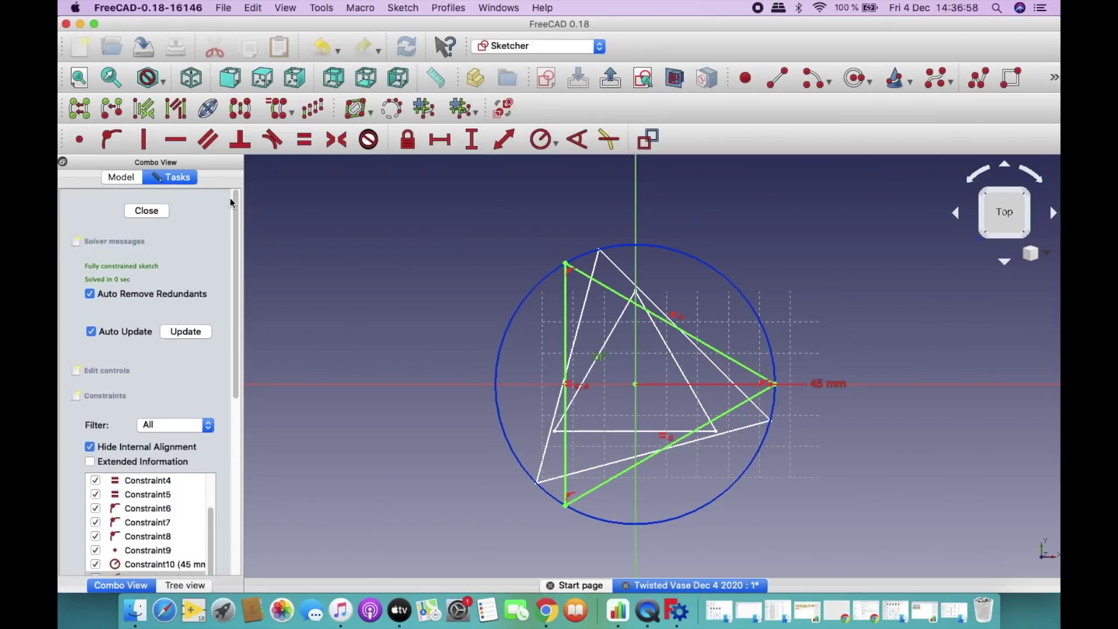
click(153, 217)
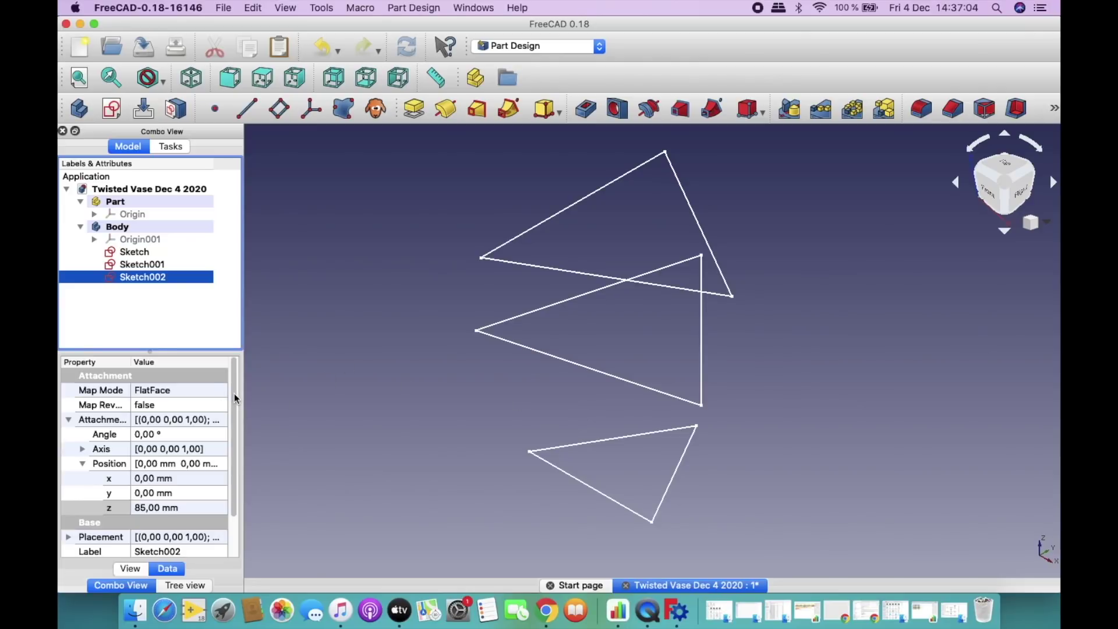
Duplicate Sketch002 without its dependencies and move the copy into the Body.
drag(235, 397, 236, 425)
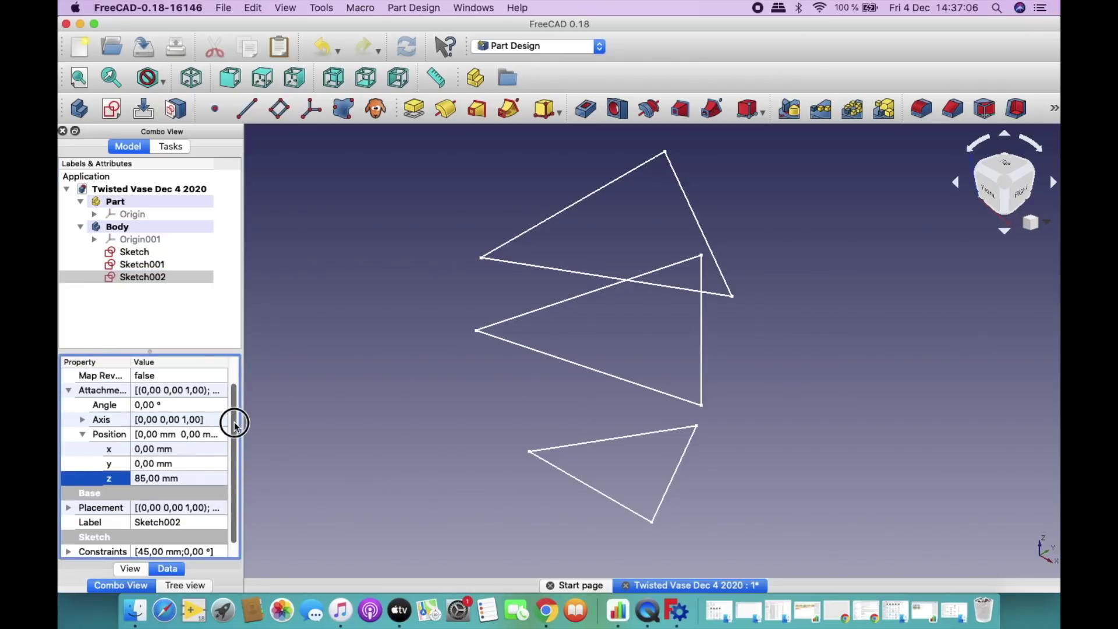
click(269, 81)
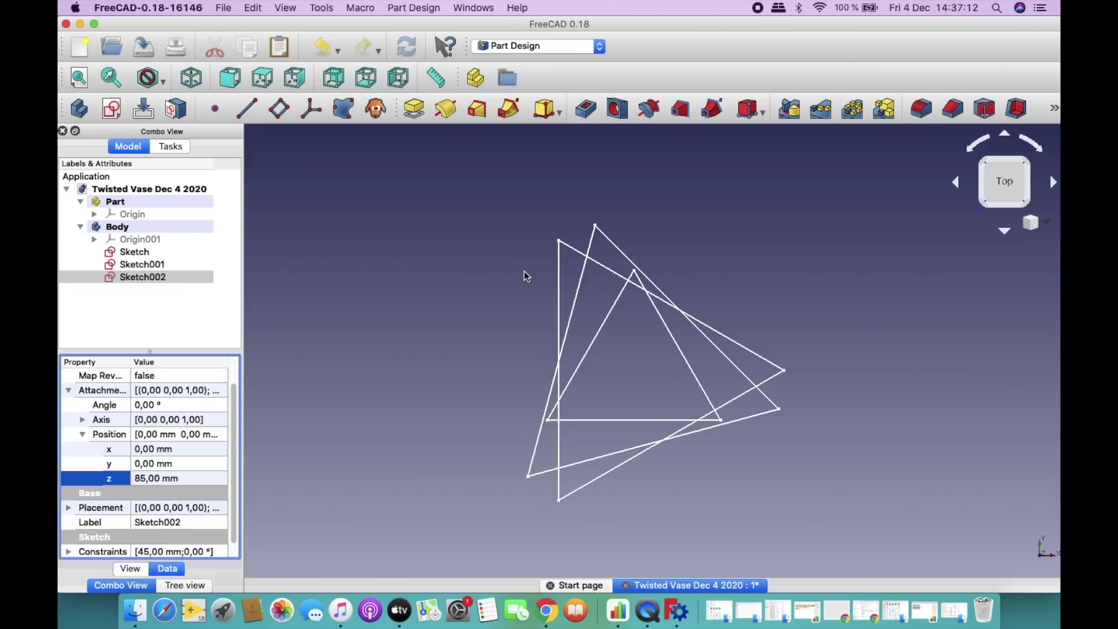
click(190, 77)
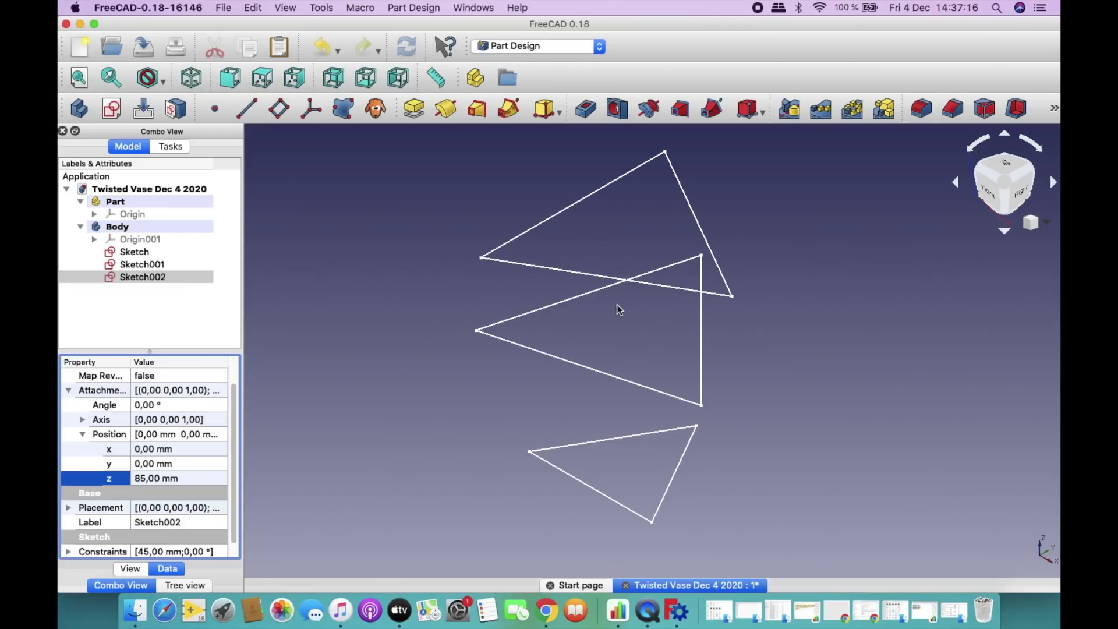
key(super+c)
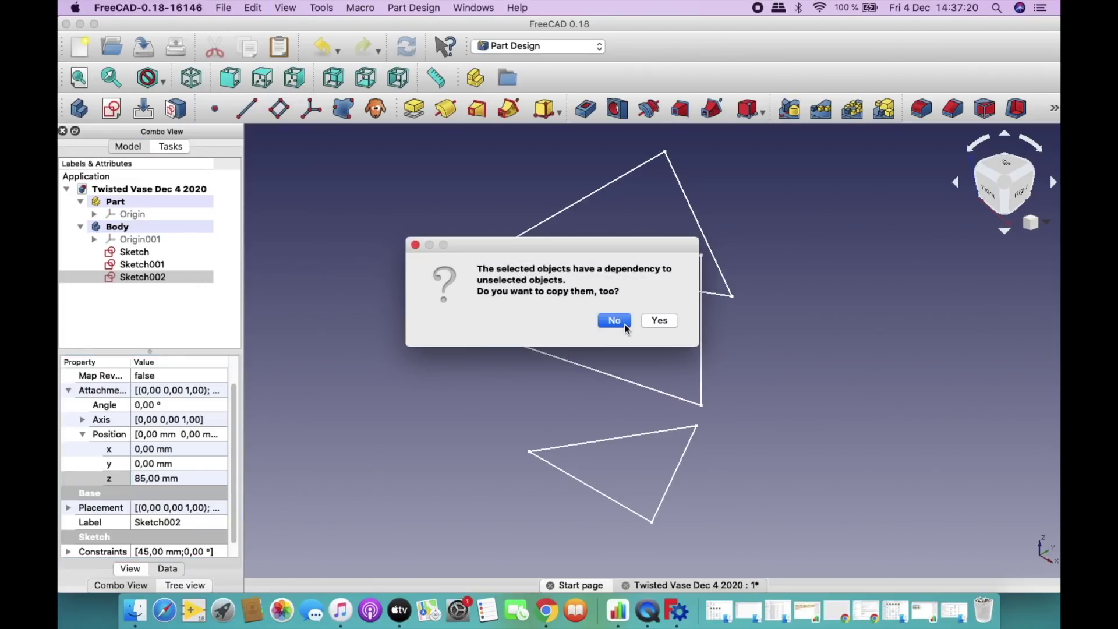
click(614, 321)
key(super+v)
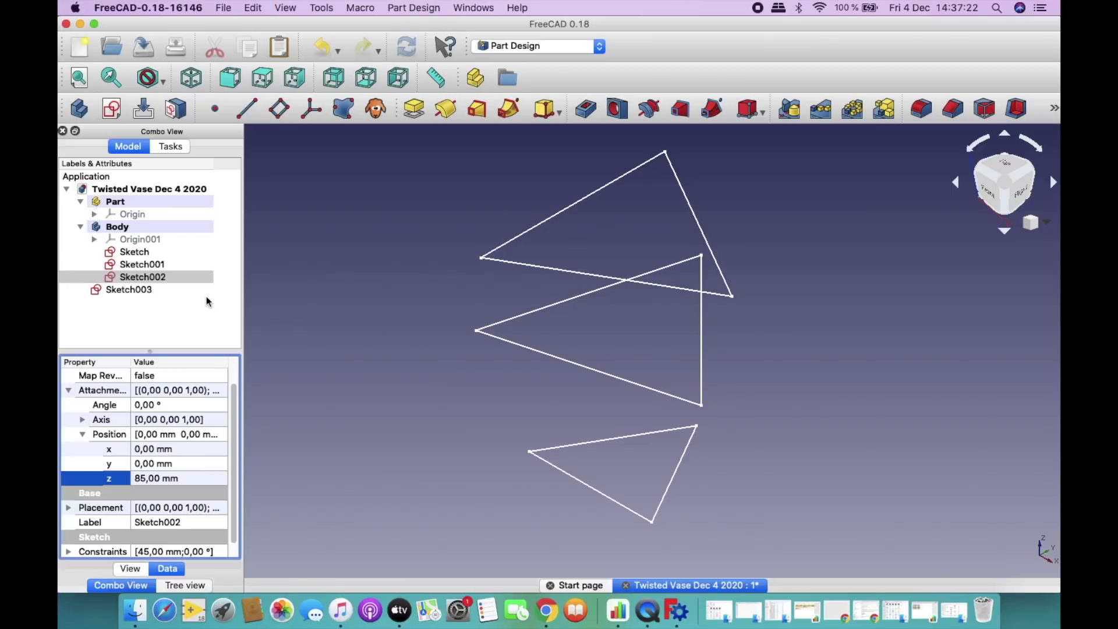
drag(144, 290, 140, 233)
Set the z position of Sketch003's attachment offset to 120 mm.
click(165, 291)
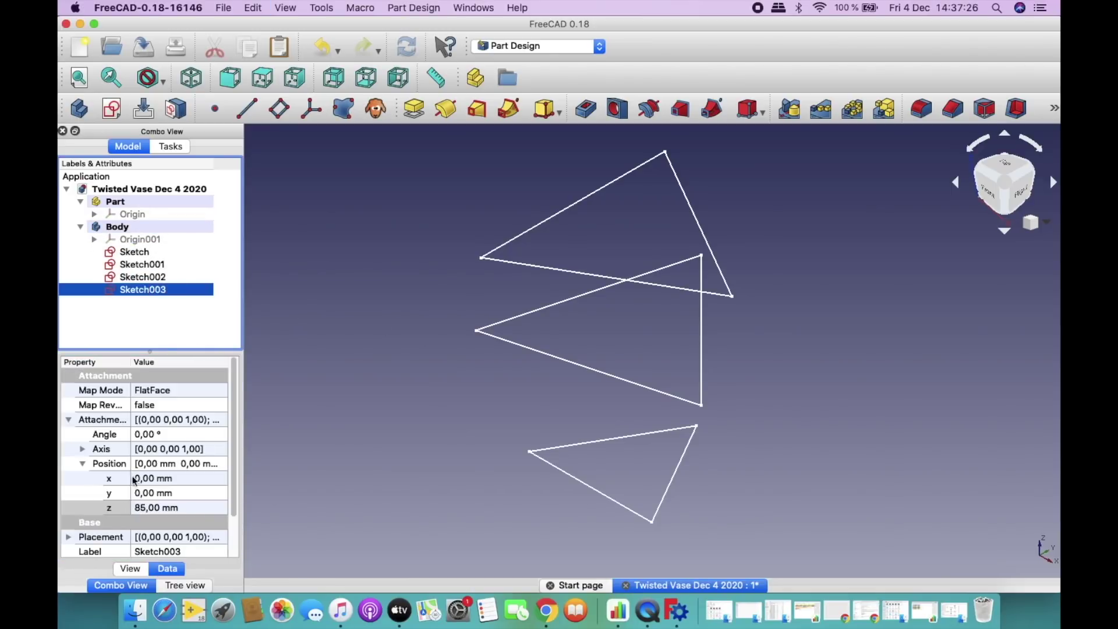
click(152, 508)
drag(146, 508, 123, 508)
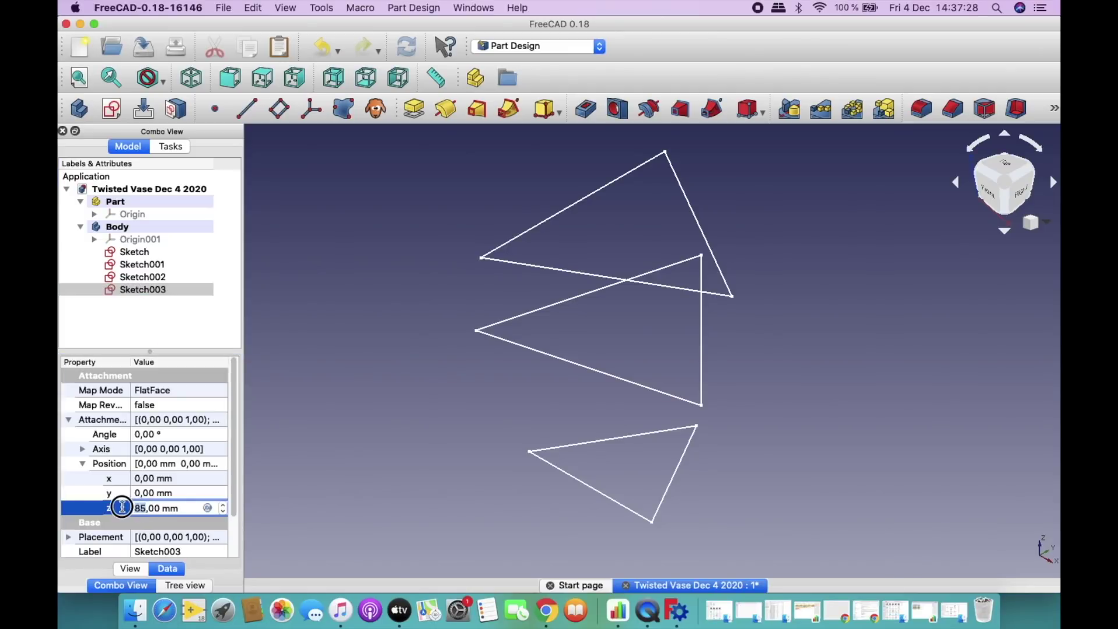
text(10)
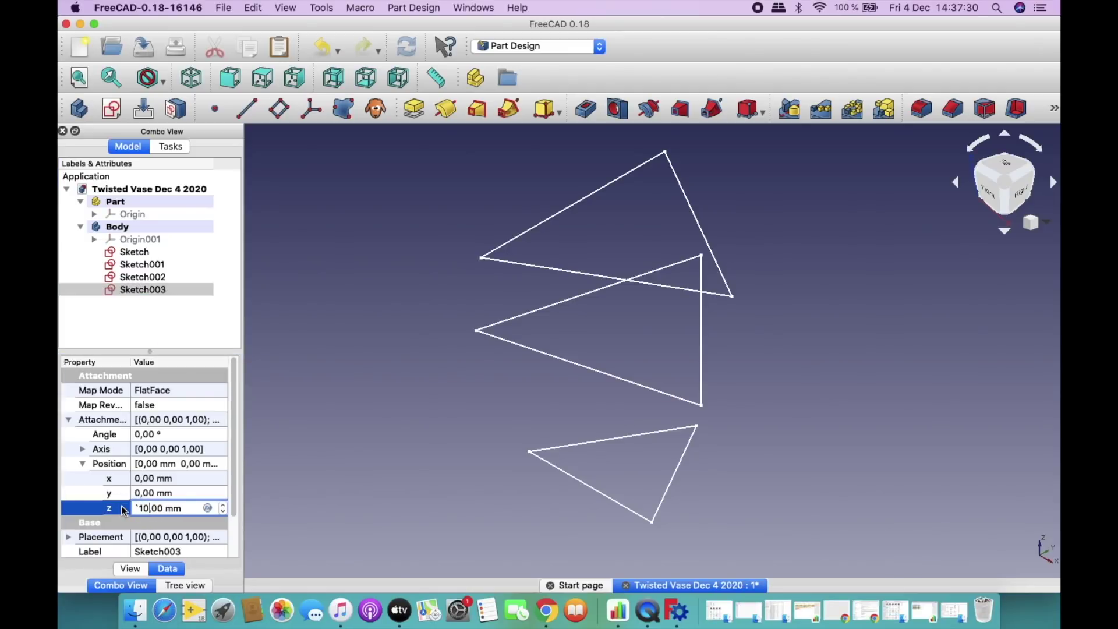
key(BackSpace)
text(20)
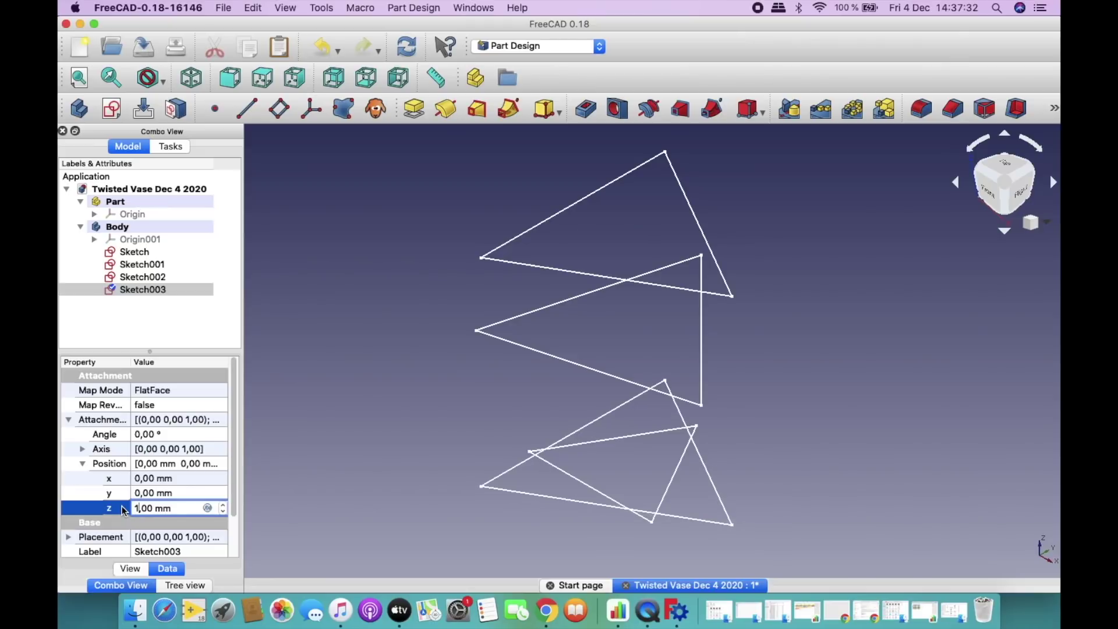
key(Return)
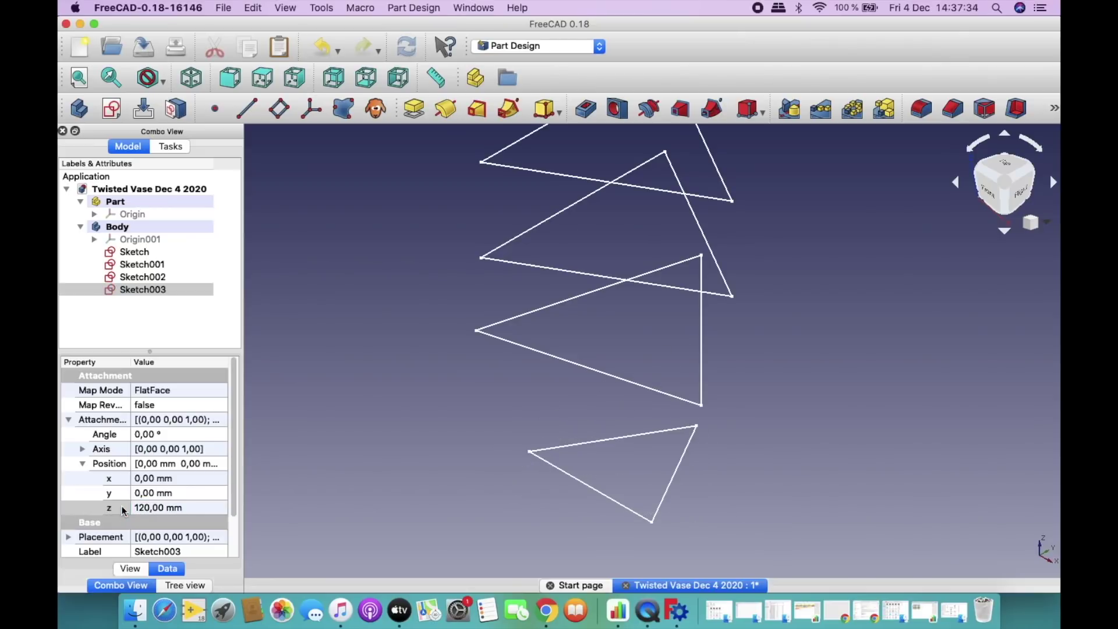
Open Sketch003 for editing and set its angle constraint to -15°.
double_click(139, 290)
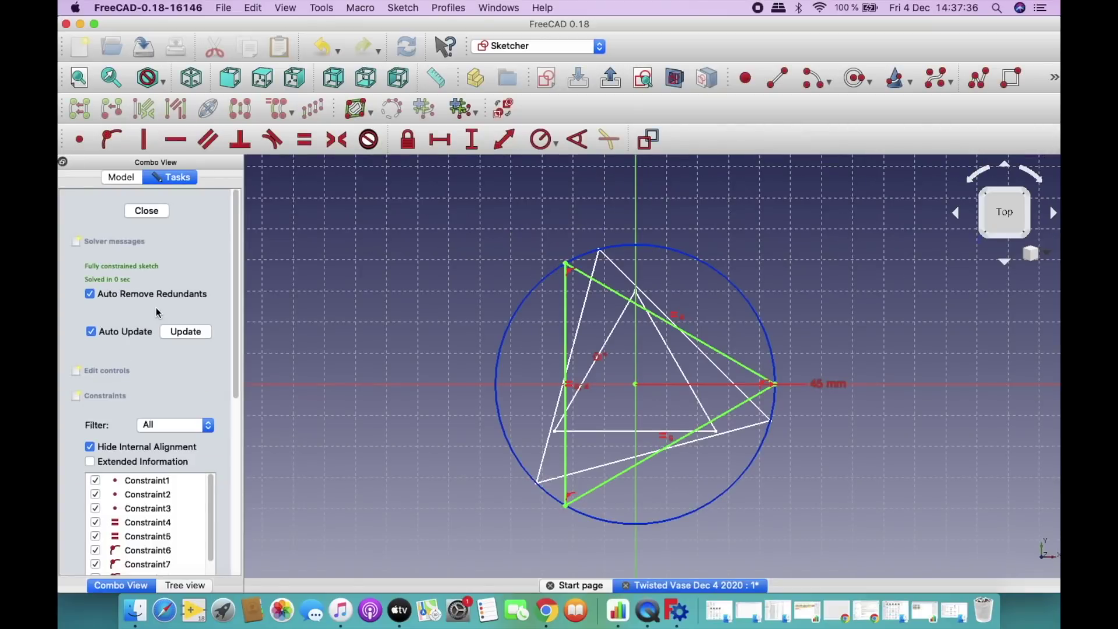
scroll(215, 373, down, 5)
scroll(215, 373, down, 3)
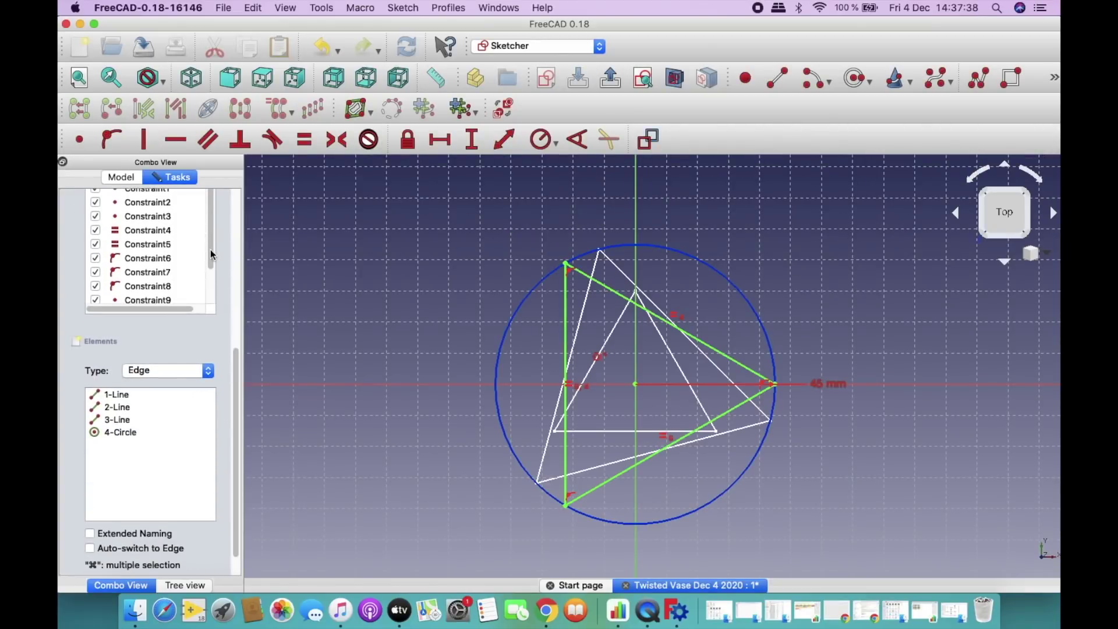
scroll(201, 294, down, 3)
double_click(154, 286)
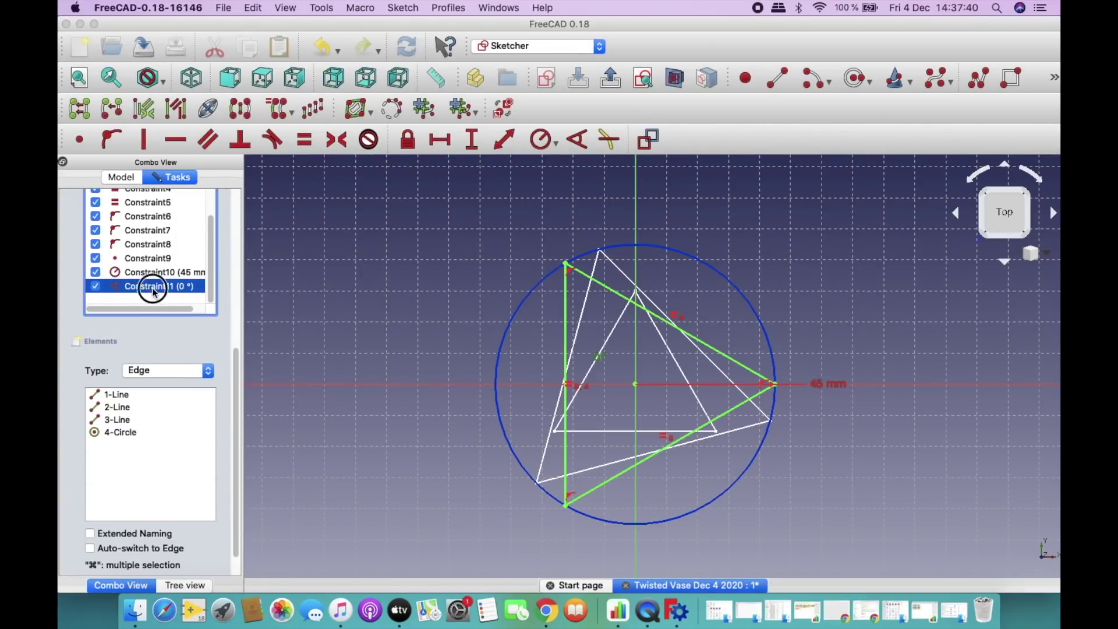
text(-15)
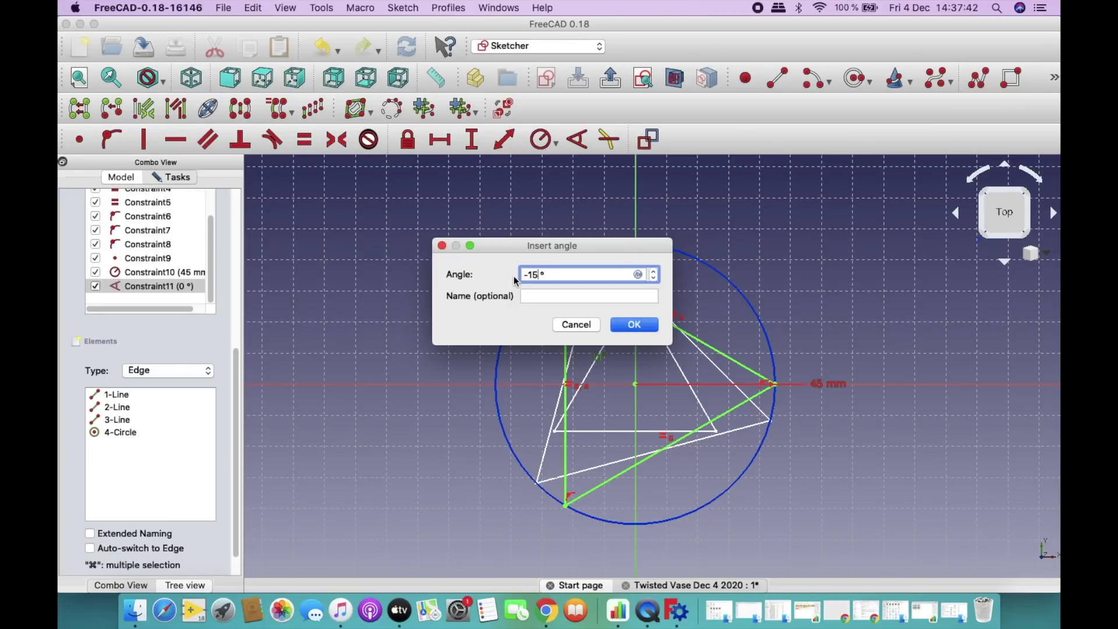
click(635, 325)
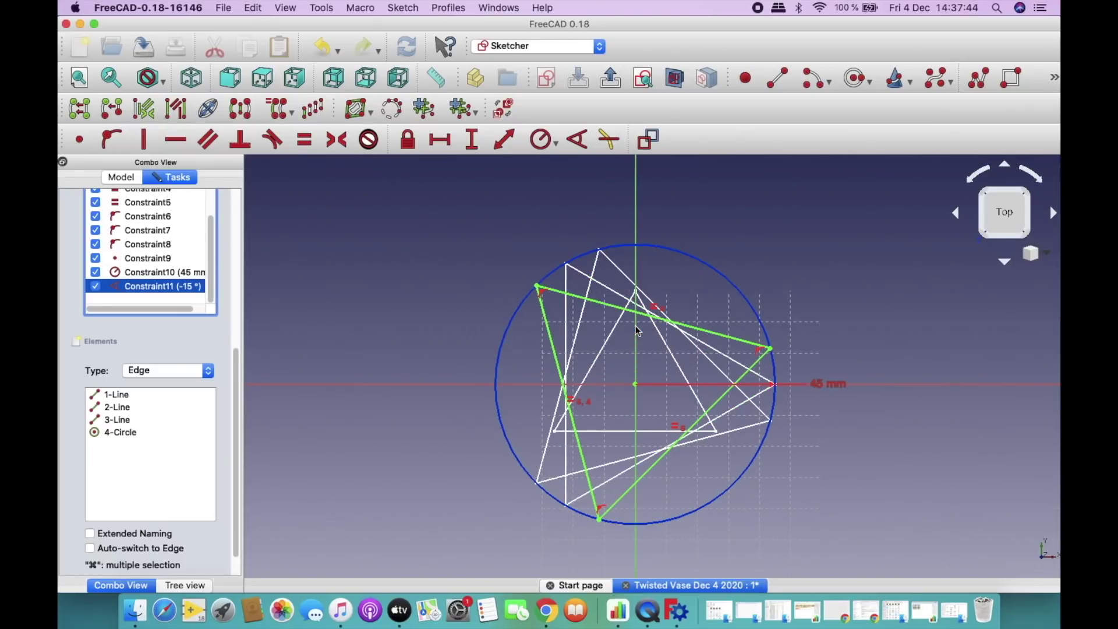
Set the circle's radius constraint in Sketch003 to 30 mm and finish editing the sketch.
click(189, 273)
double_click(189, 274)
click(533, 274)
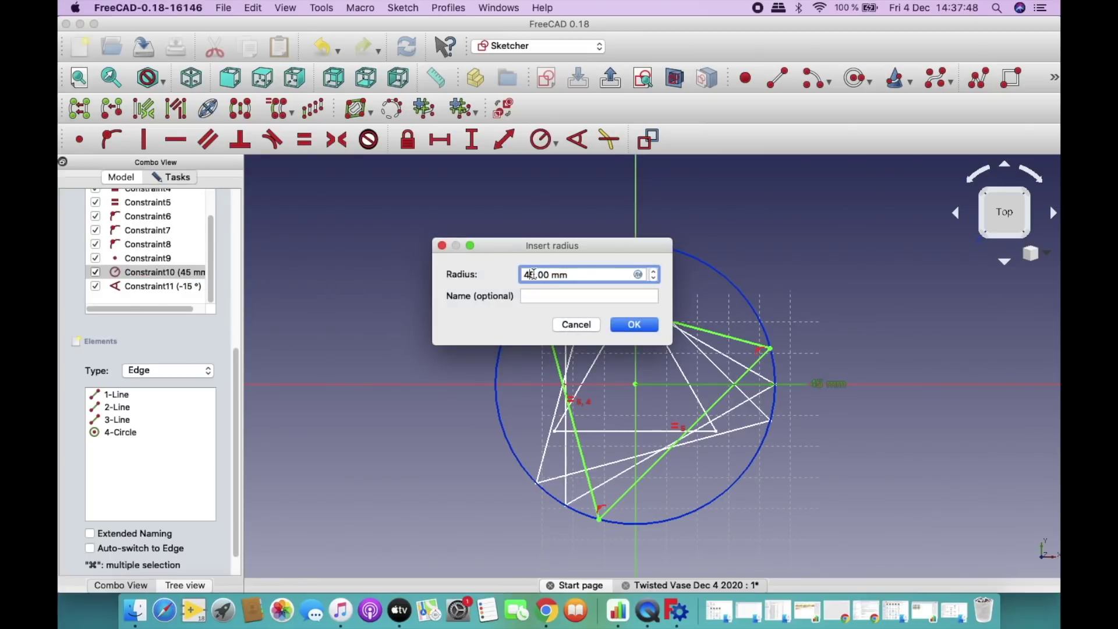
double_click(535, 274)
text(30)
click(646, 325)
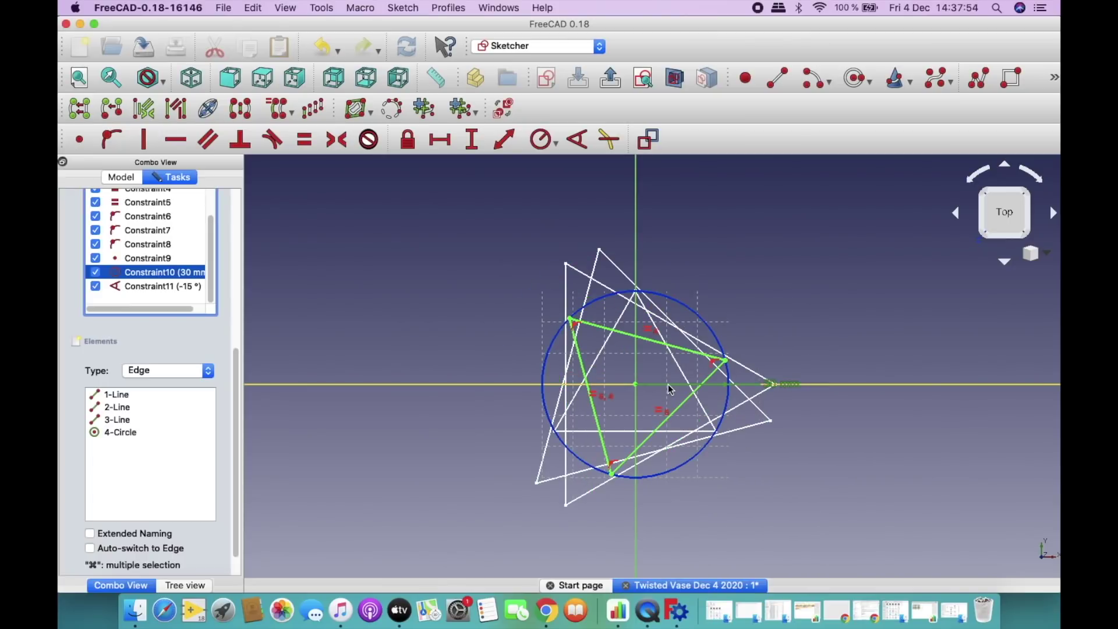
drag(236, 378, 242, 163)
click(148, 210)
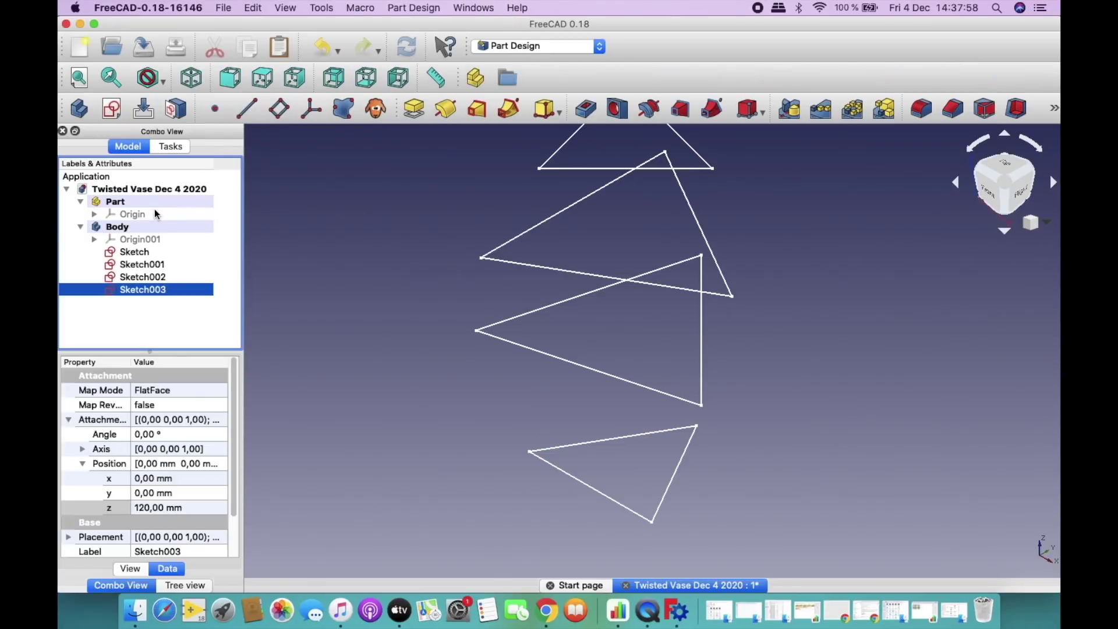
Start an additive loft with the lowest triangle, Sketch, as its profile and add Sketch001 as a section.
scroll(449, 330, down, 2)
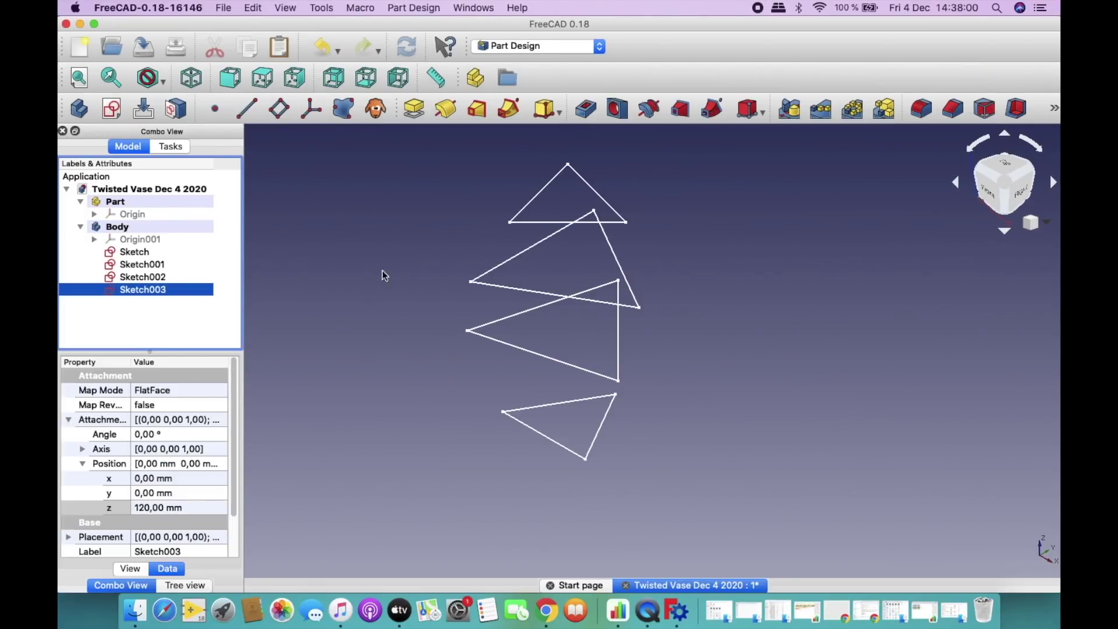
click(80, 77)
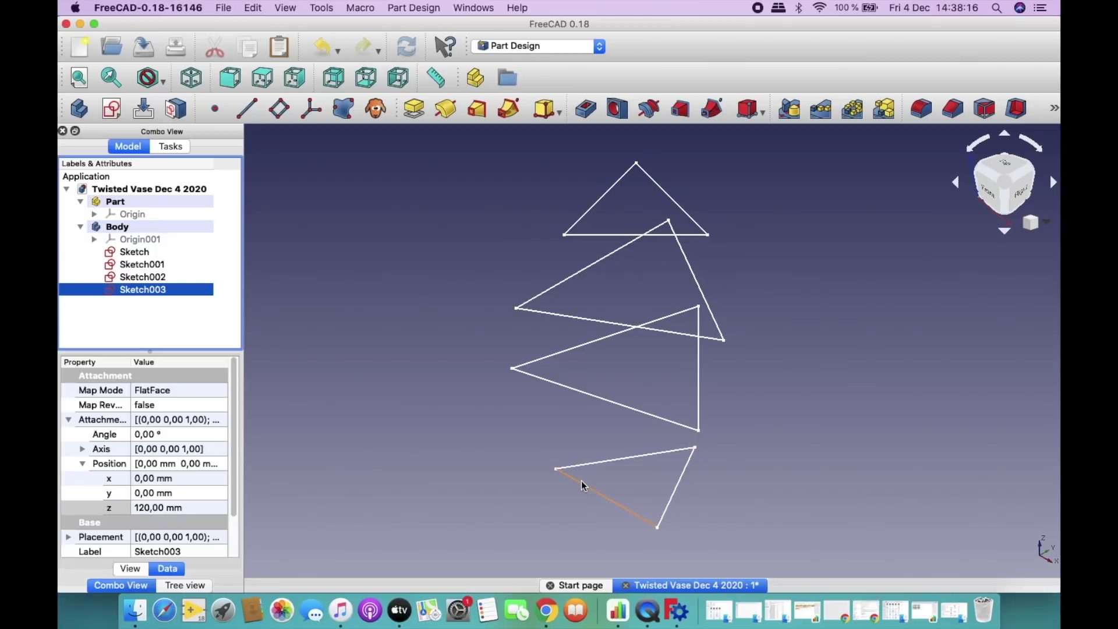
click(159, 254)
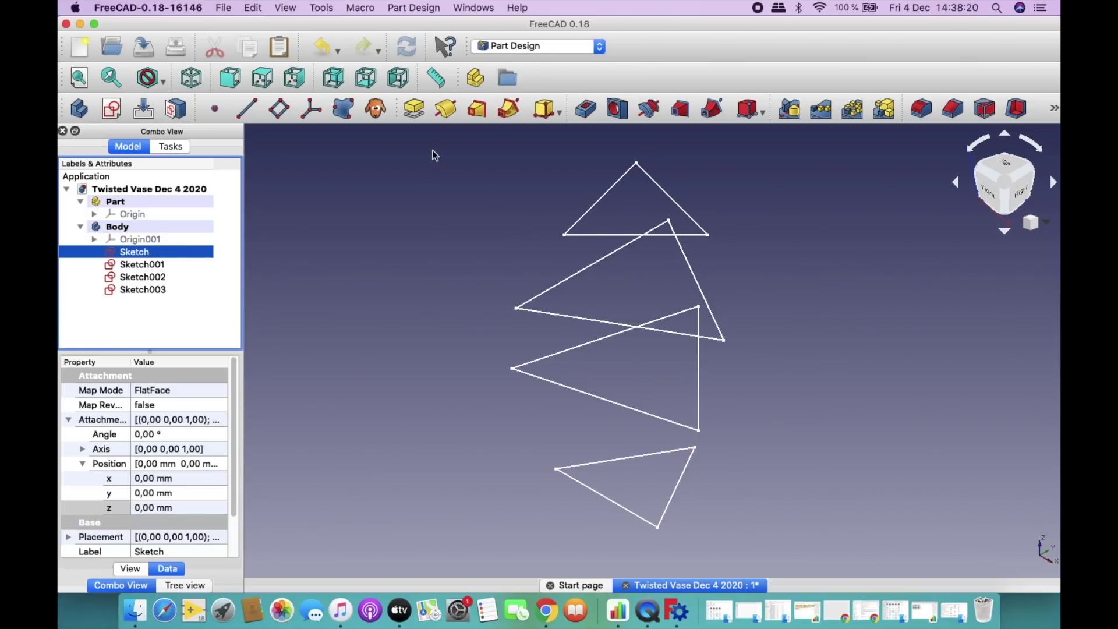
click(482, 115)
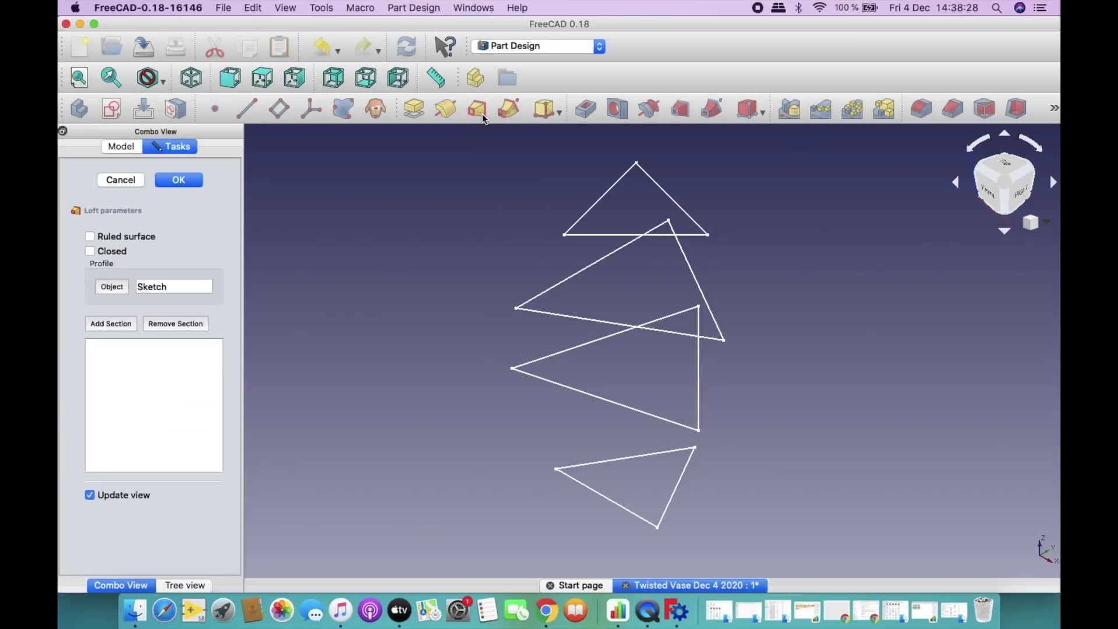
click(125, 326)
click(607, 402)
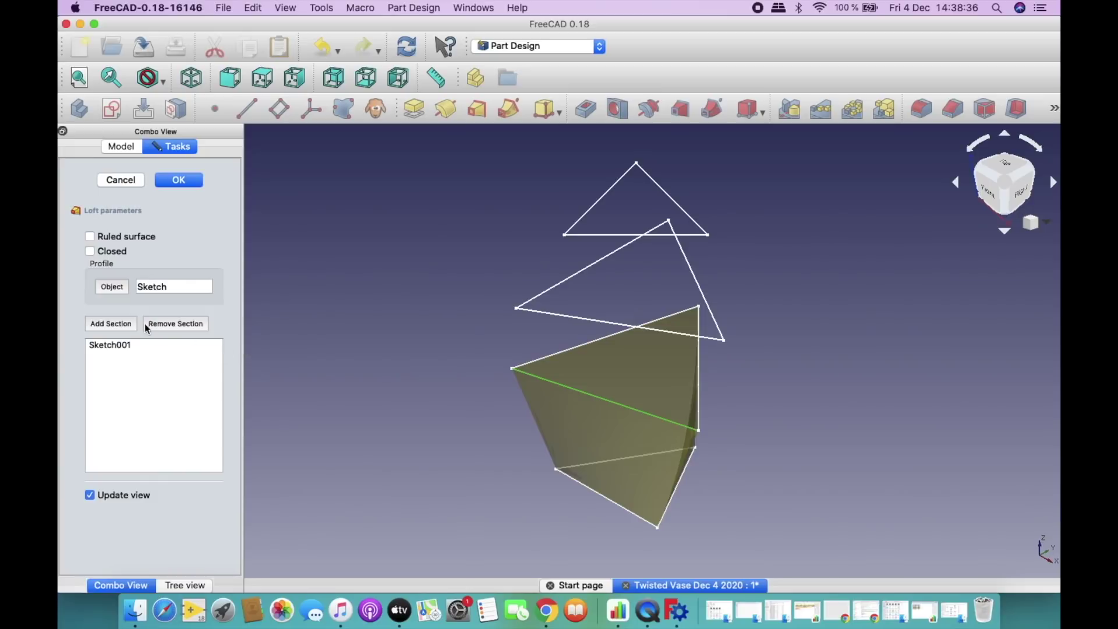
Add Sketch002 and Sketch003 as loft sections, leave Ruled surface off, and finish the loft.
click(125, 324)
click(569, 316)
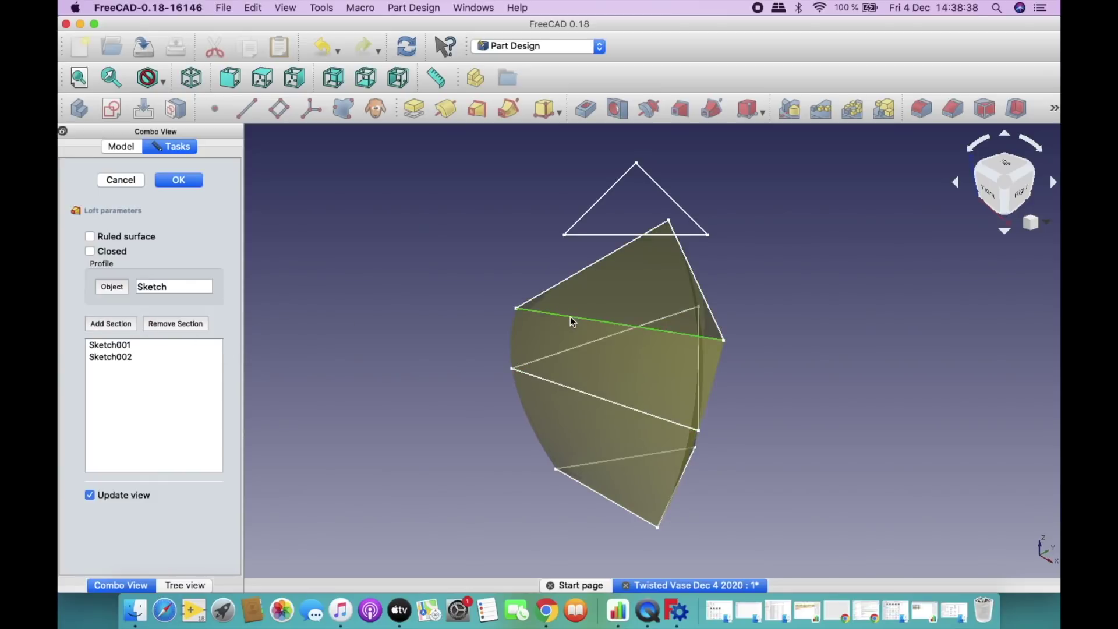
click(124, 325)
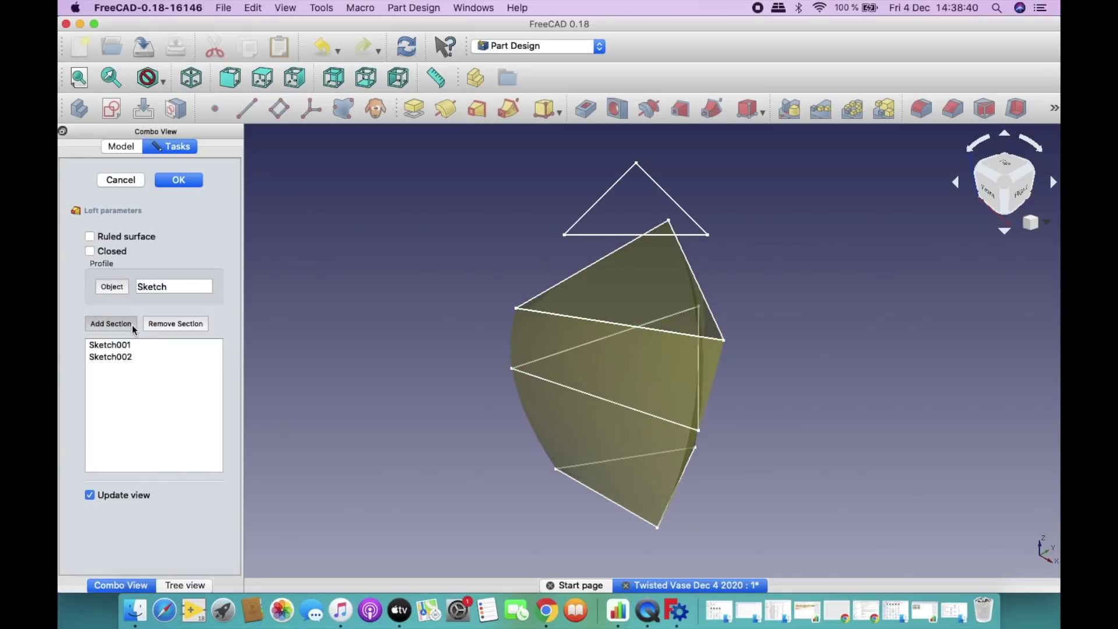
click(604, 236)
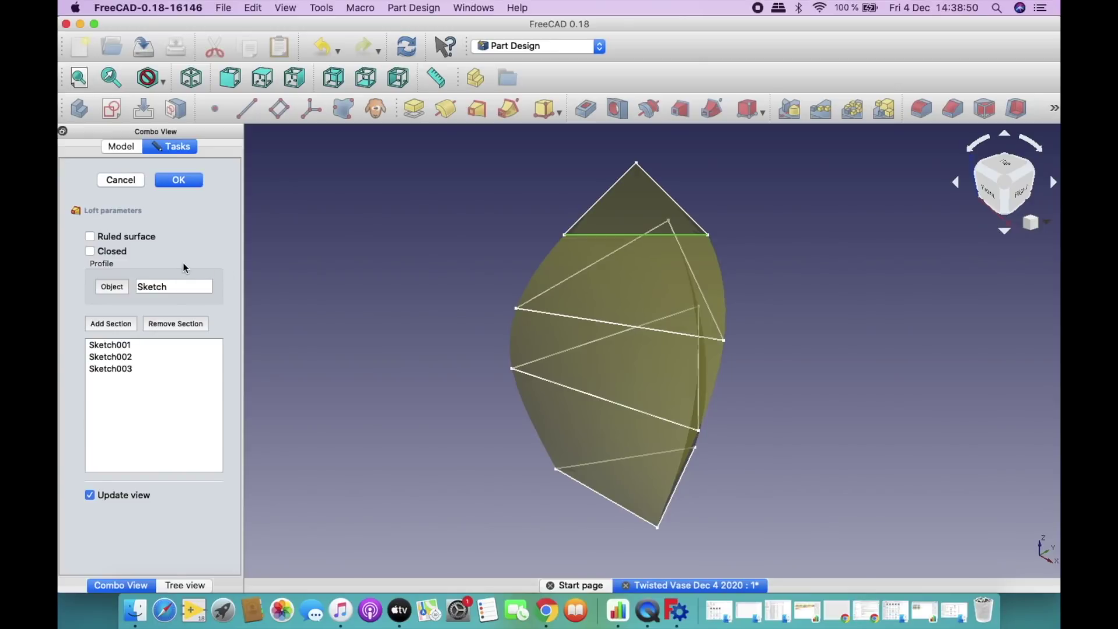
click(90, 237)
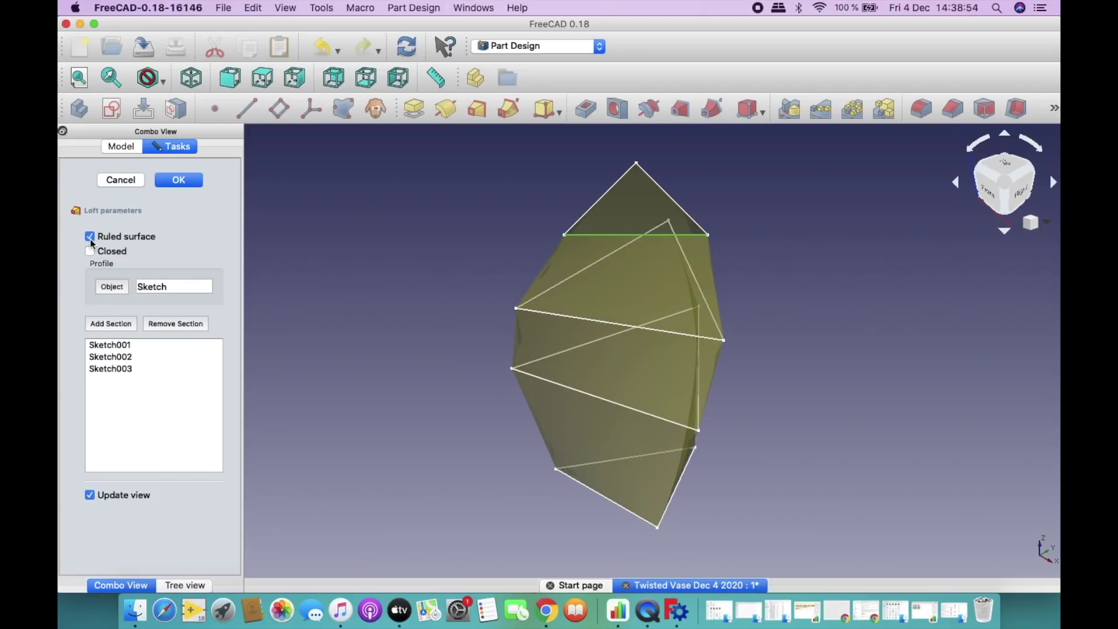
click(91, 237)
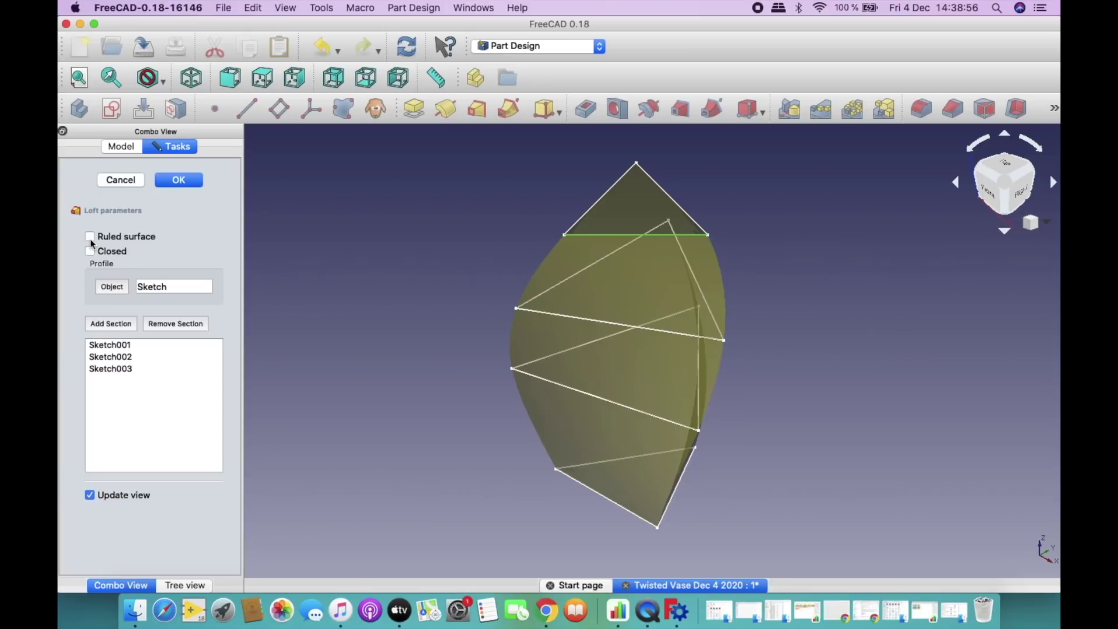
click(197, 180)
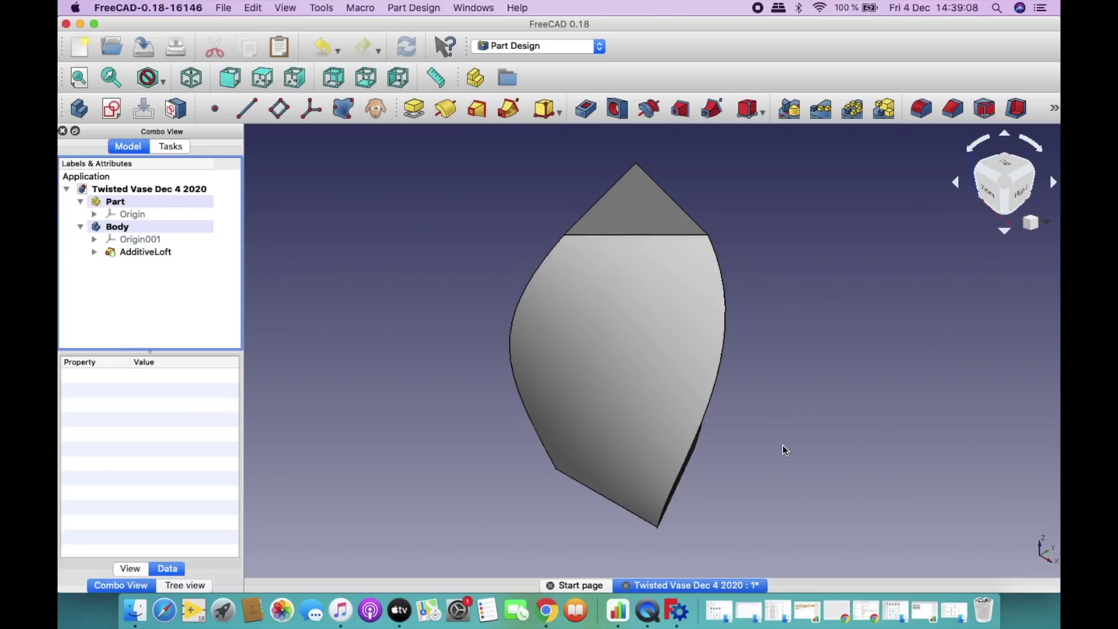
Hollow the lofted vase with a 2 mm Thickness in Skin mode, opening its top triangular face.
scroll(783, 445, down, 2)
drag(784, 446, 783, 445)
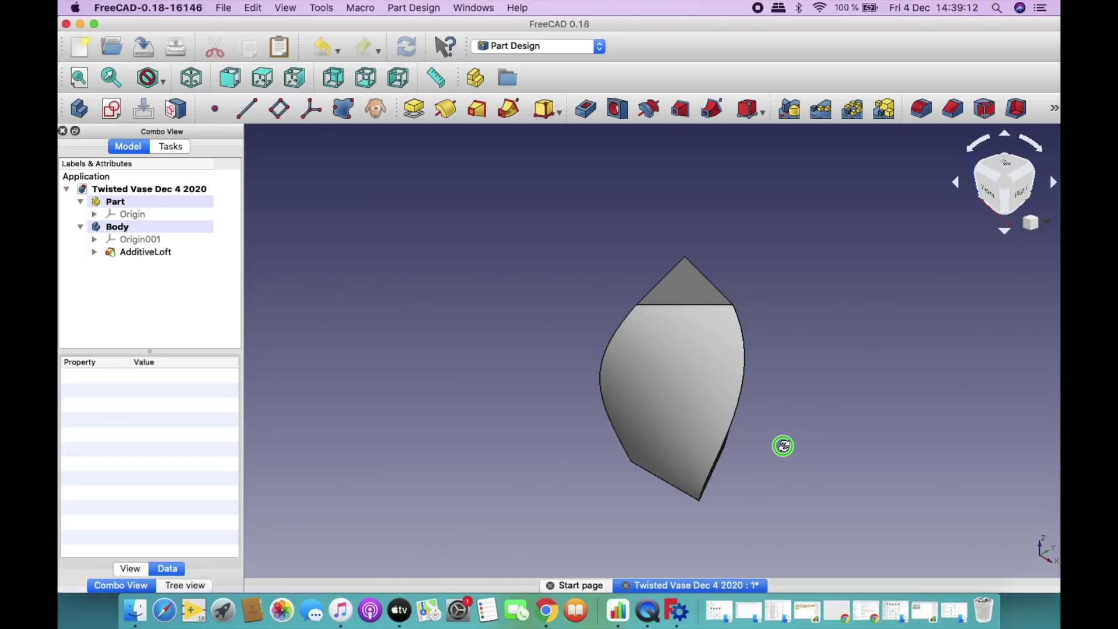
drag(783, 446, 719, 421)
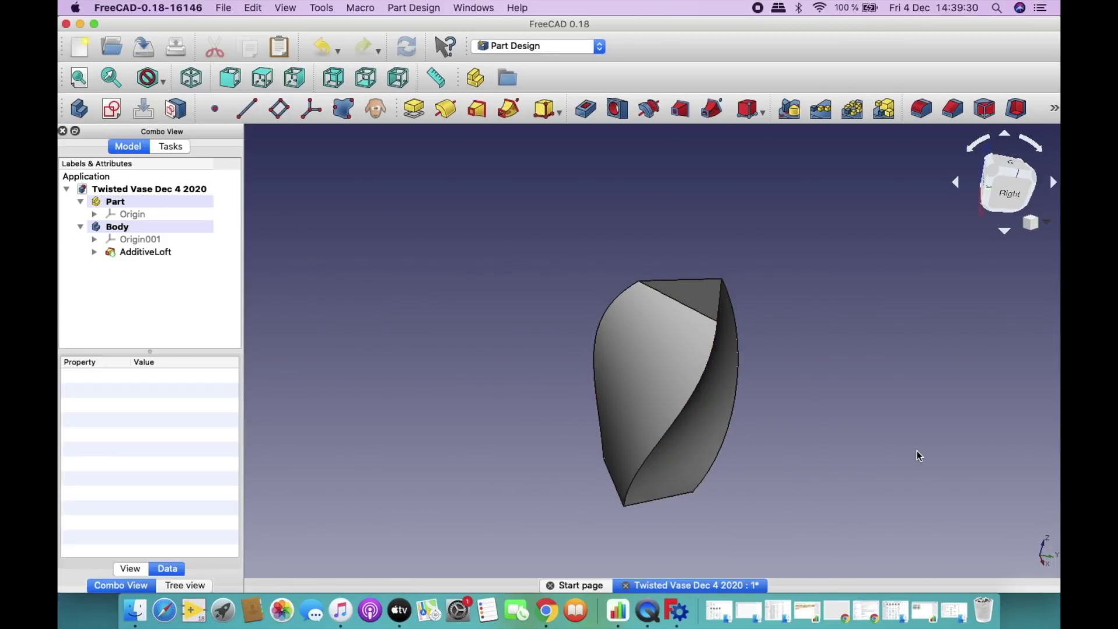
click(94, 252)
click(699, 293)
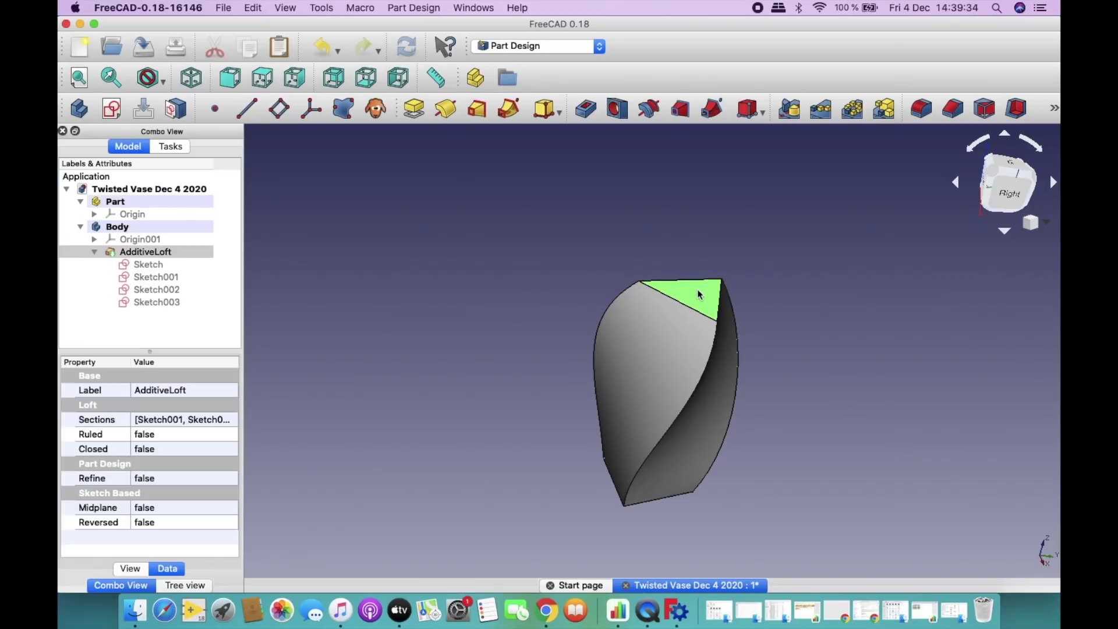
click(1023, 116)
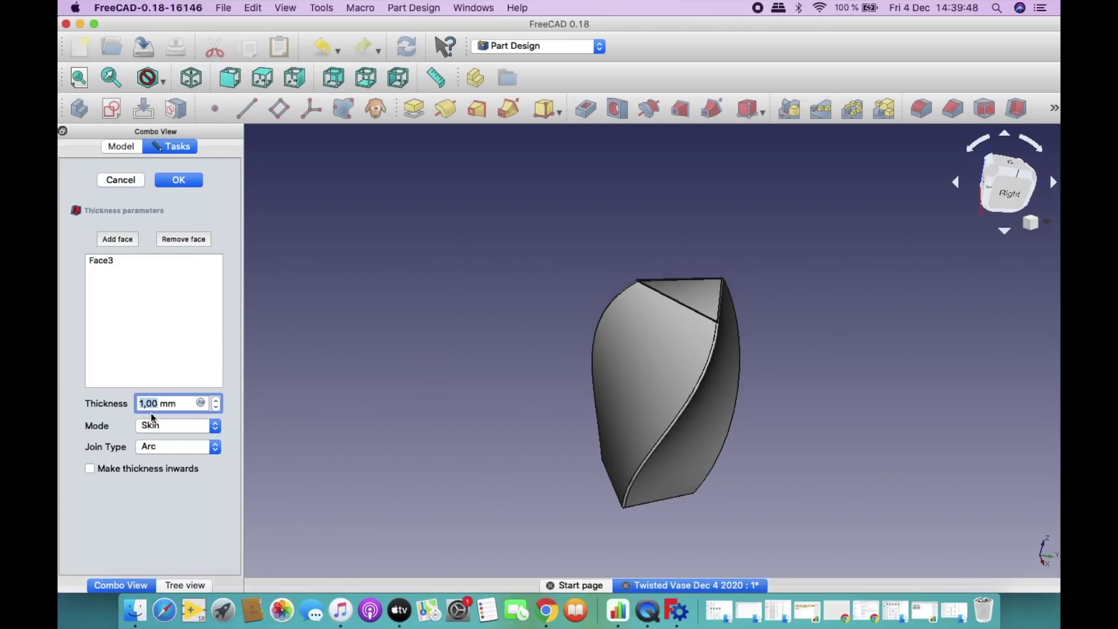
text(2)
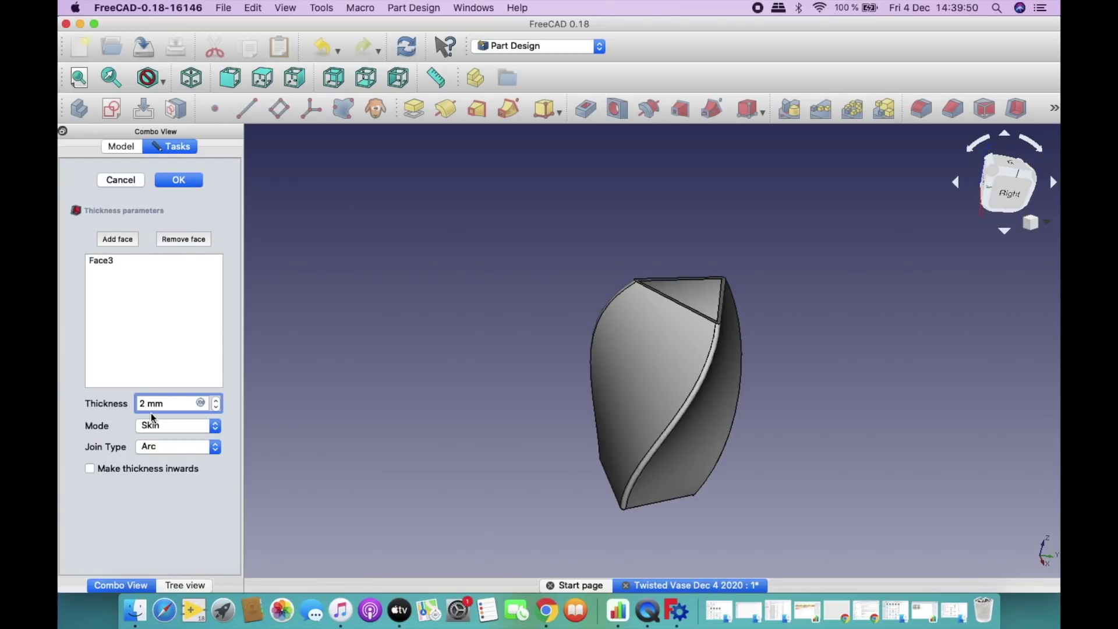
key(Return)
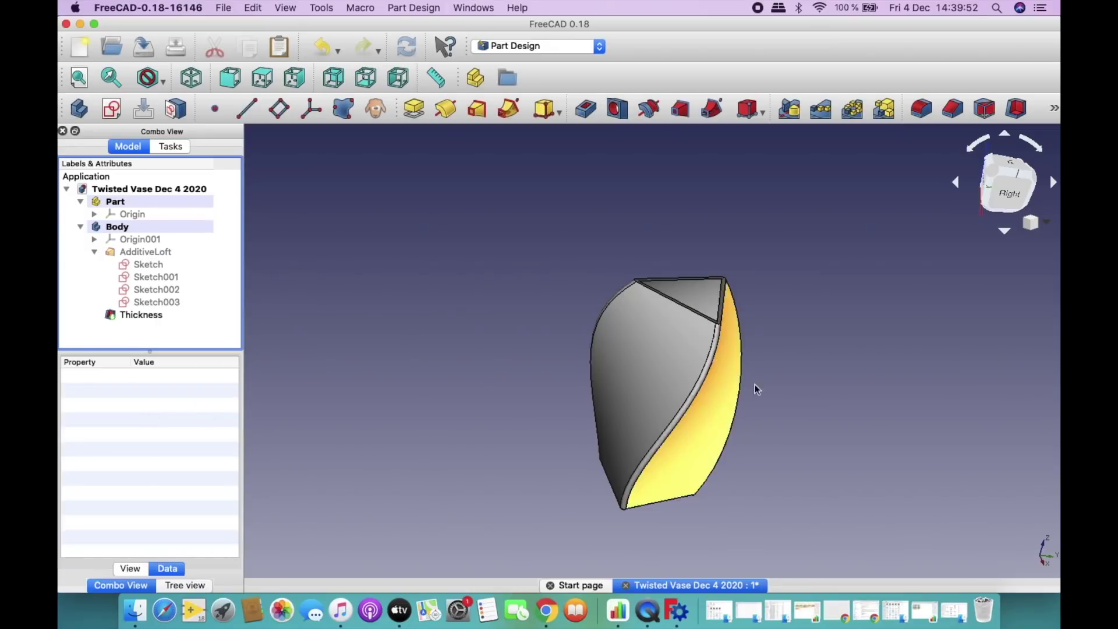
drag(802, 360, 735, 396)
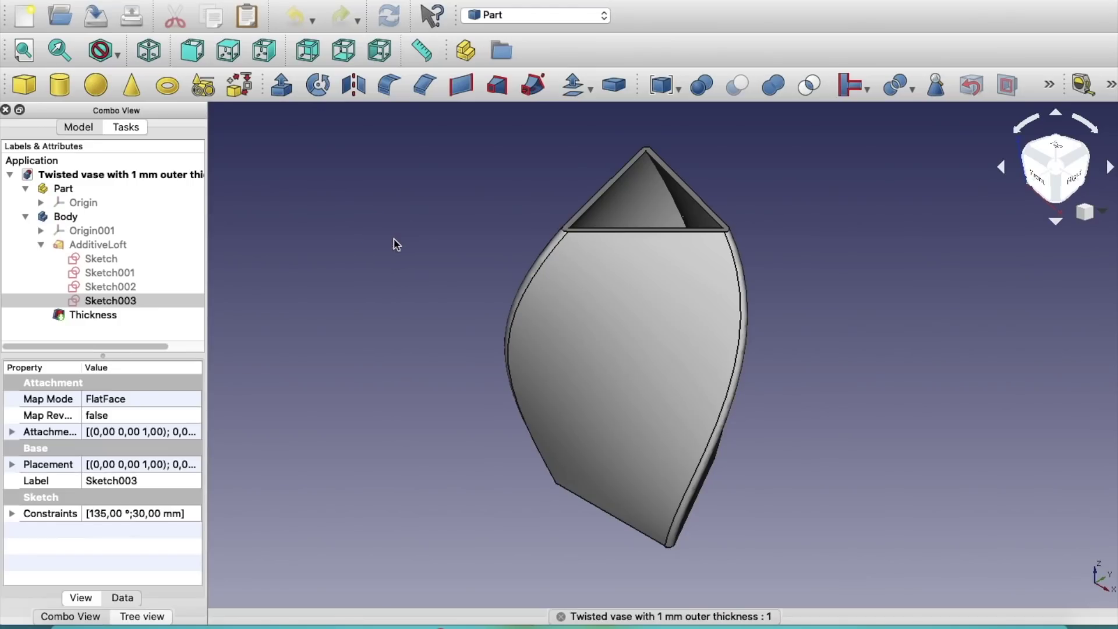
Examine the hollowed vase's open top and twisted walls from different angles.
right_click(392, 241)
click(335, 232)
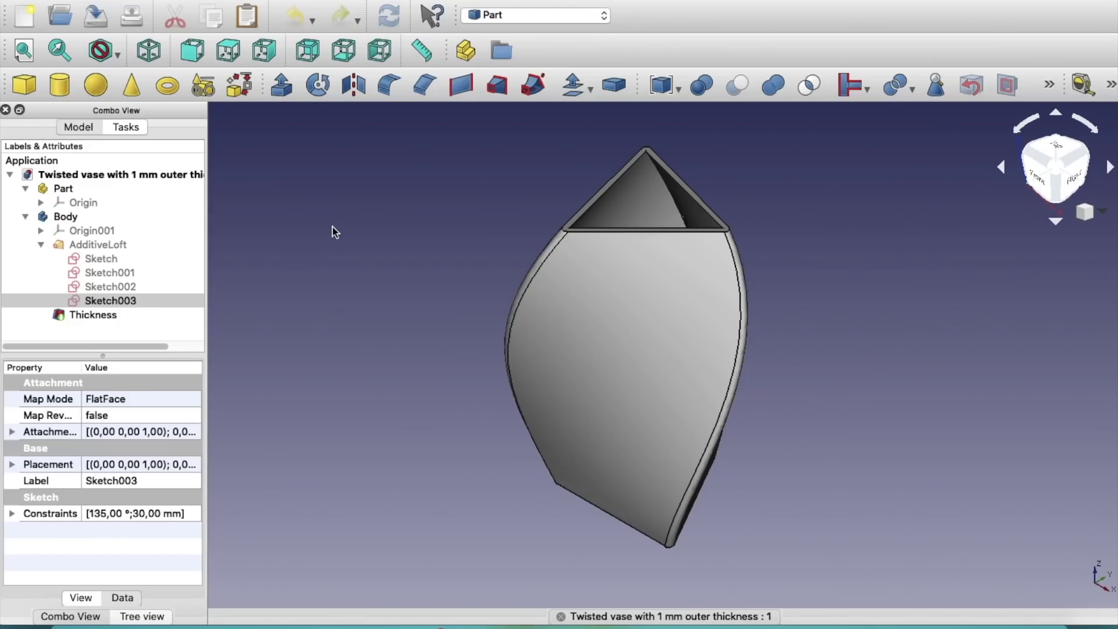
drag(334, 232, 367, 264)
middle_drag(406, 338, 437, 244)
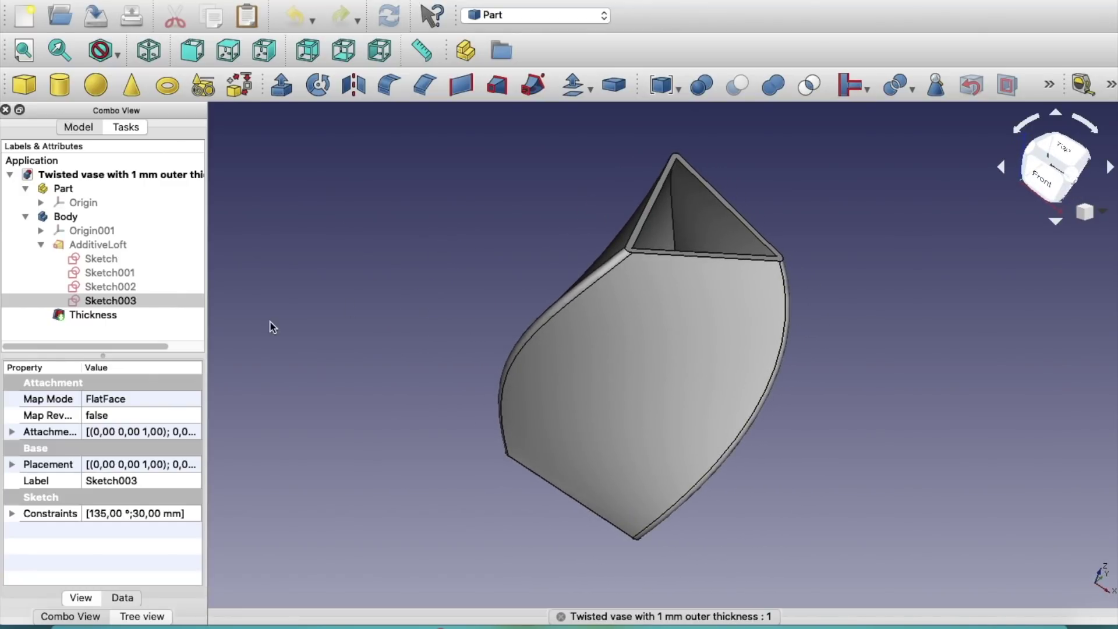
Export the Thickness solid to the FreeCAD Files folder as an STL mesh named "Twisted vase with 2 mm wall thickness".
click(122, 315)
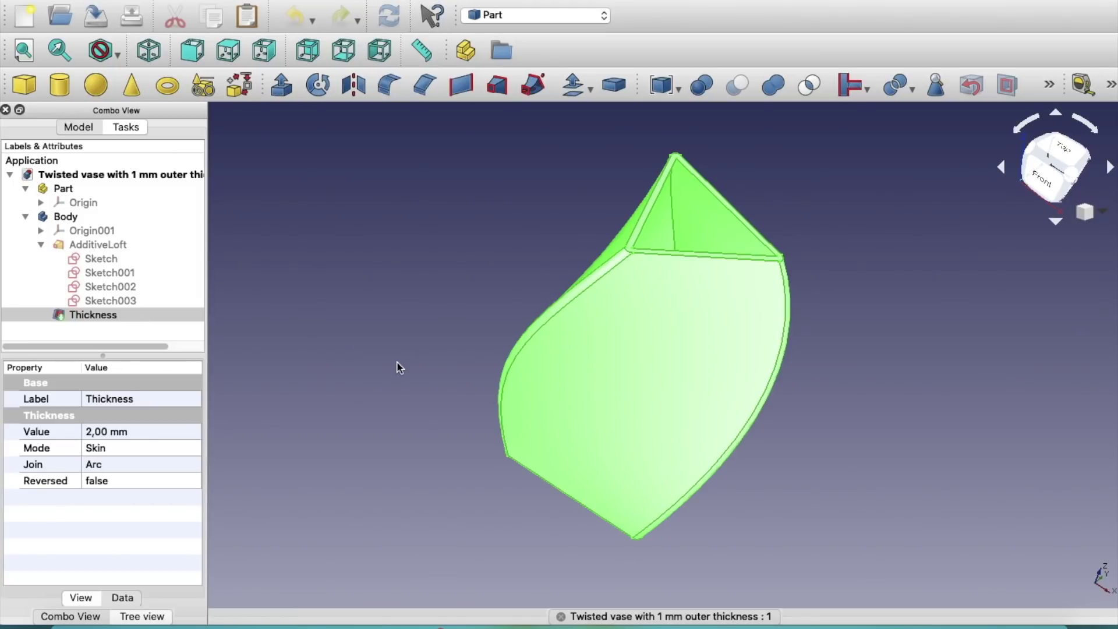
right_click(419, 306)
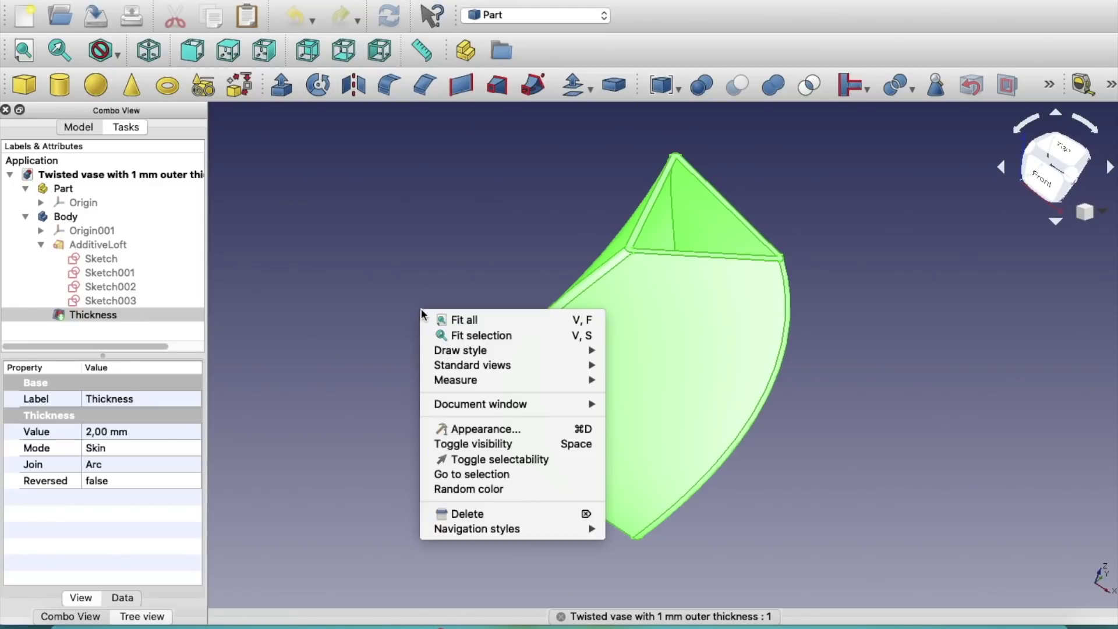
drag(450, 284, 506, 367)
right_drag(506, 367, 487, 314)
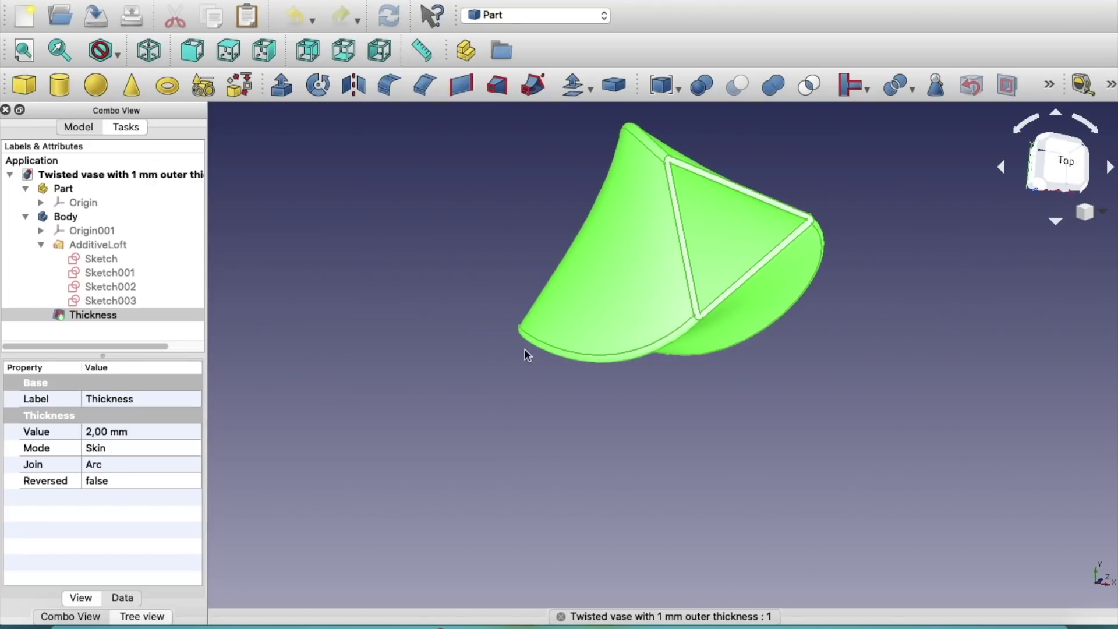
click(149, 55)
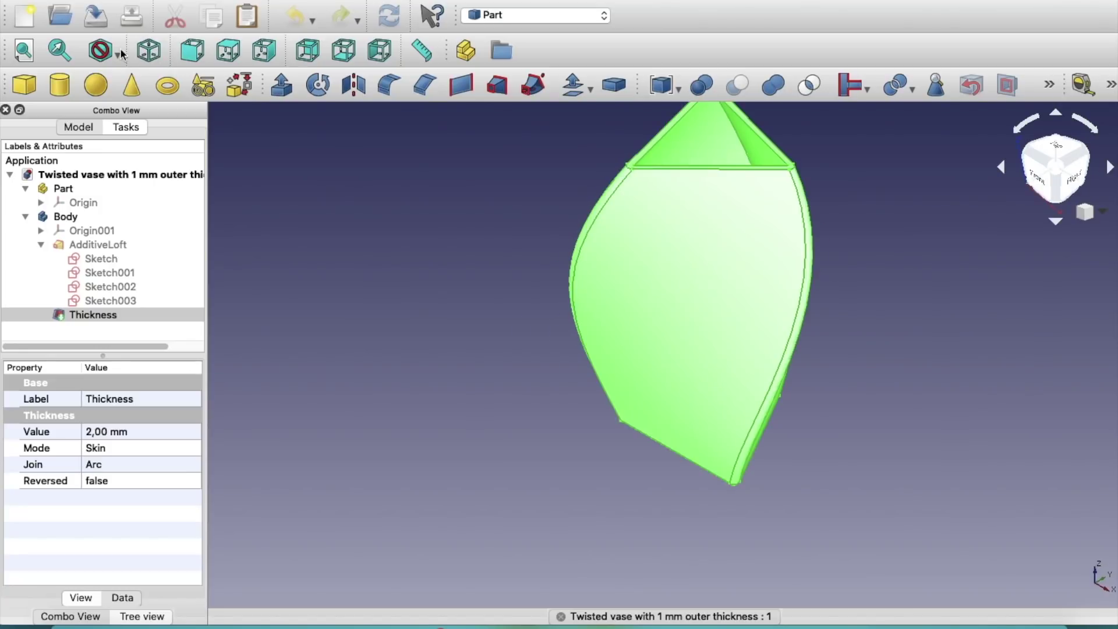
click(28, 51)
click(177, 1)
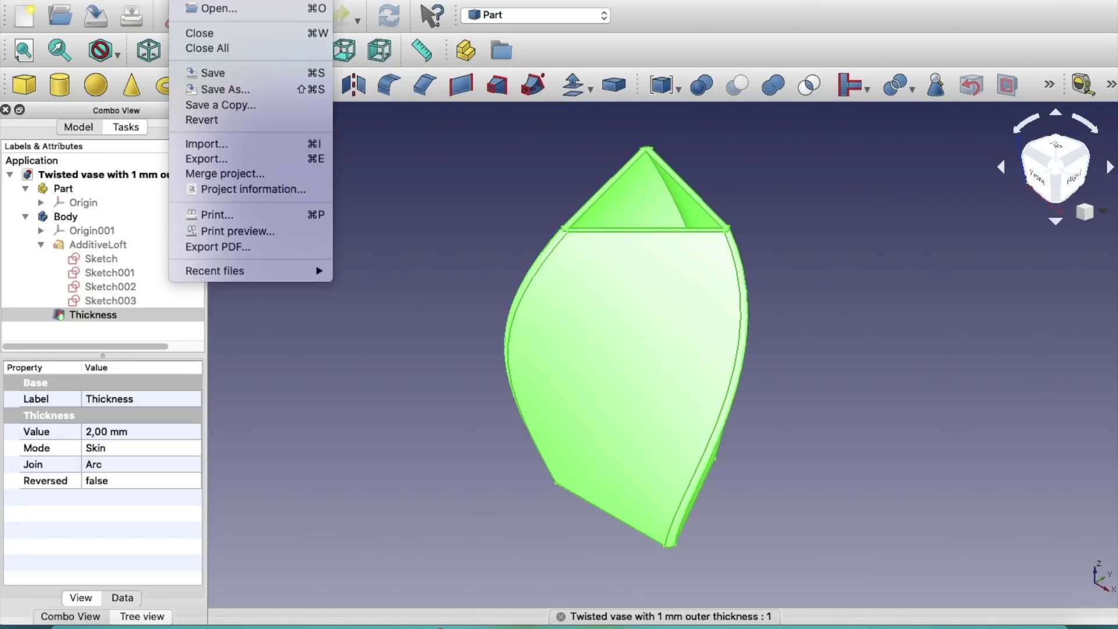
click(210, 159)
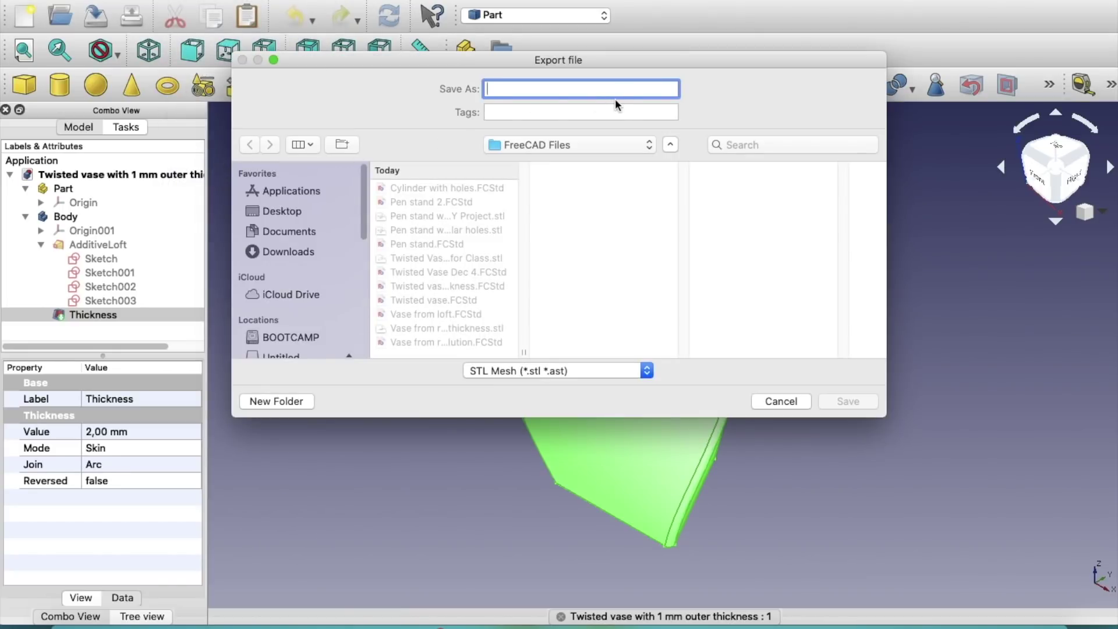
text(Twiste)
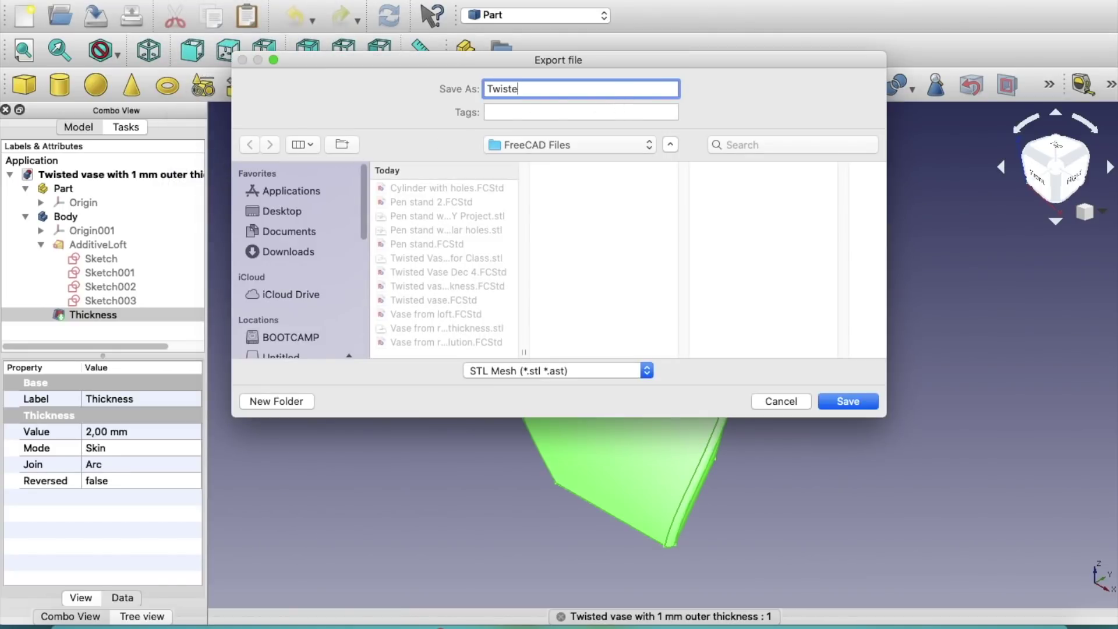
text(d vase with 2 mm wall thickness)
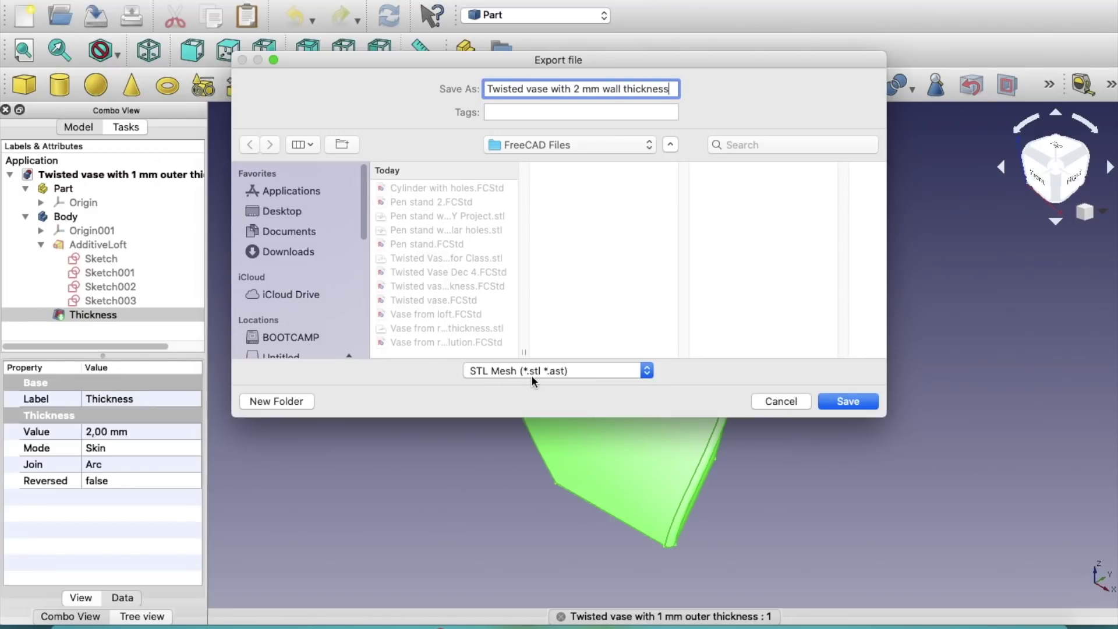
click(848, 401)
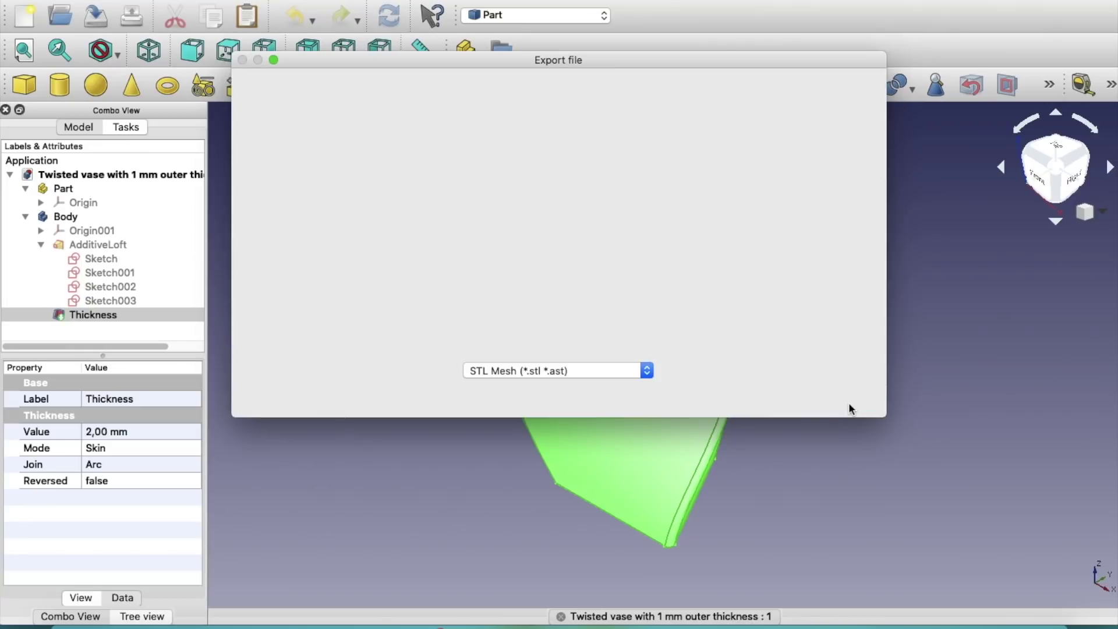
click(845, 406)
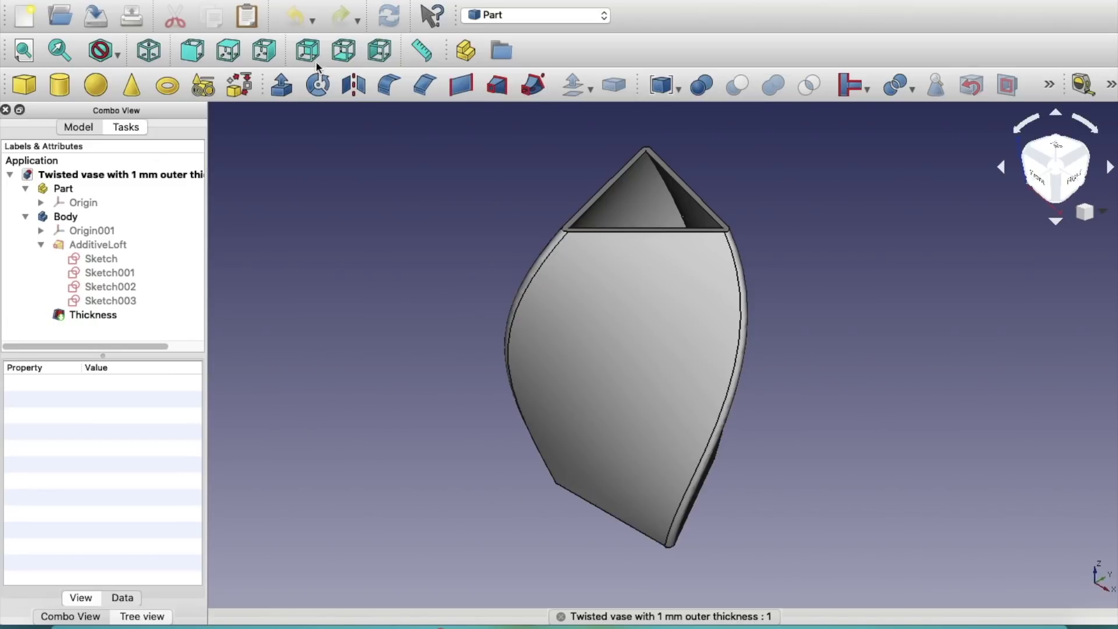
Sort the FreeCAD Files folder by newest date, open "Twisted vase with 2 mm wall thickness.stl" and inspect the mesh from several sides.
click(208, 1)
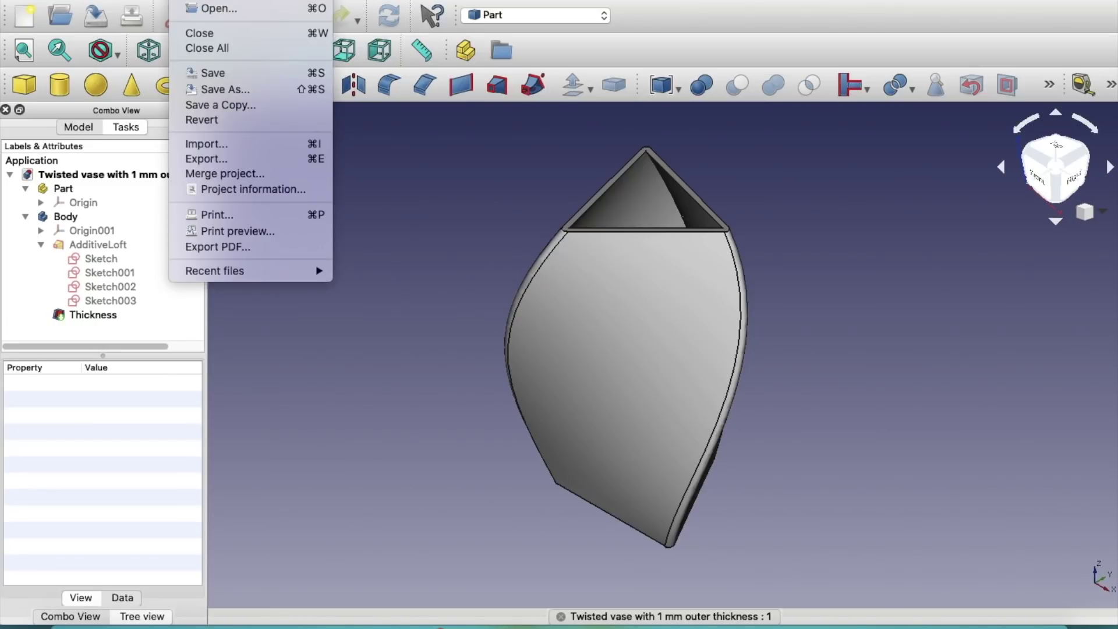
click(215, 10)
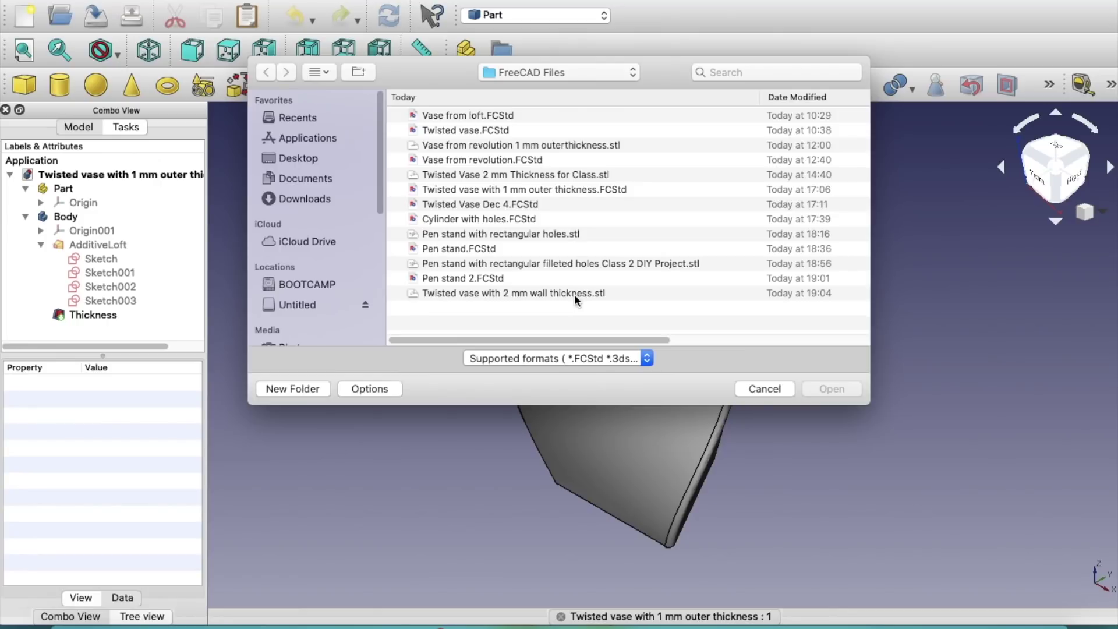
click(806, 99)
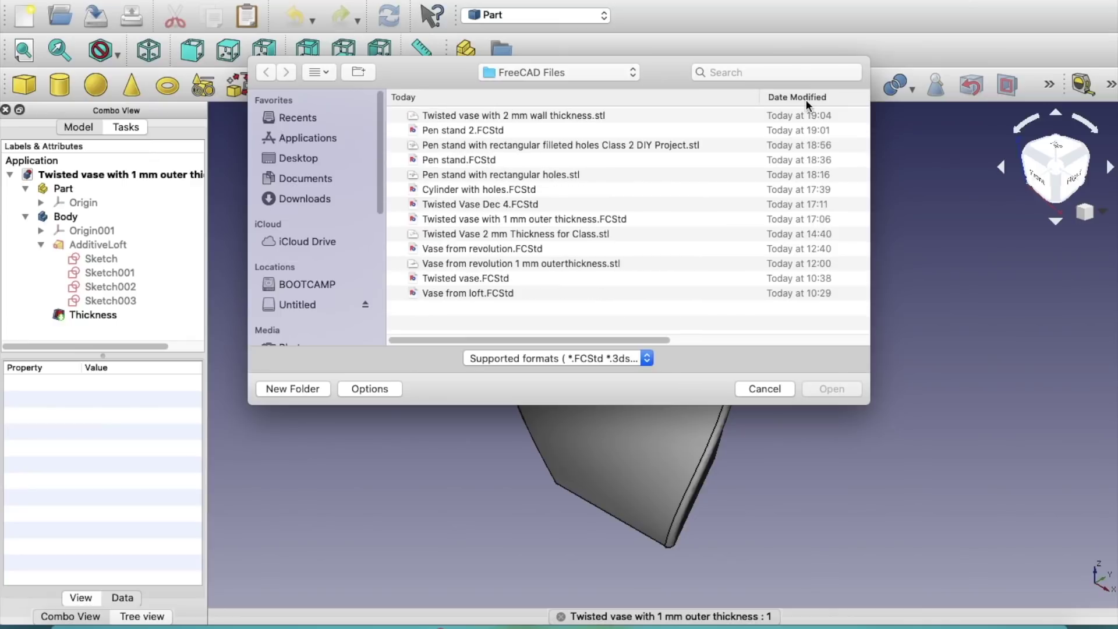
click(596, 115)
click(833, 388)
middle_drag(730, 433, 841, 338)
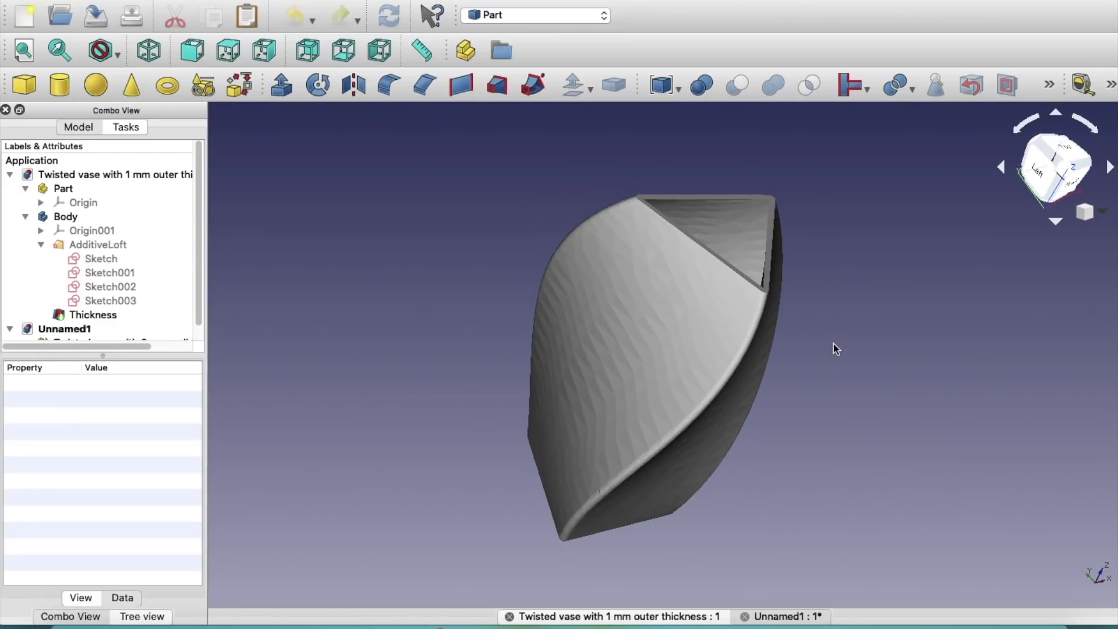
middle_drag(786, 392, 690, 368)
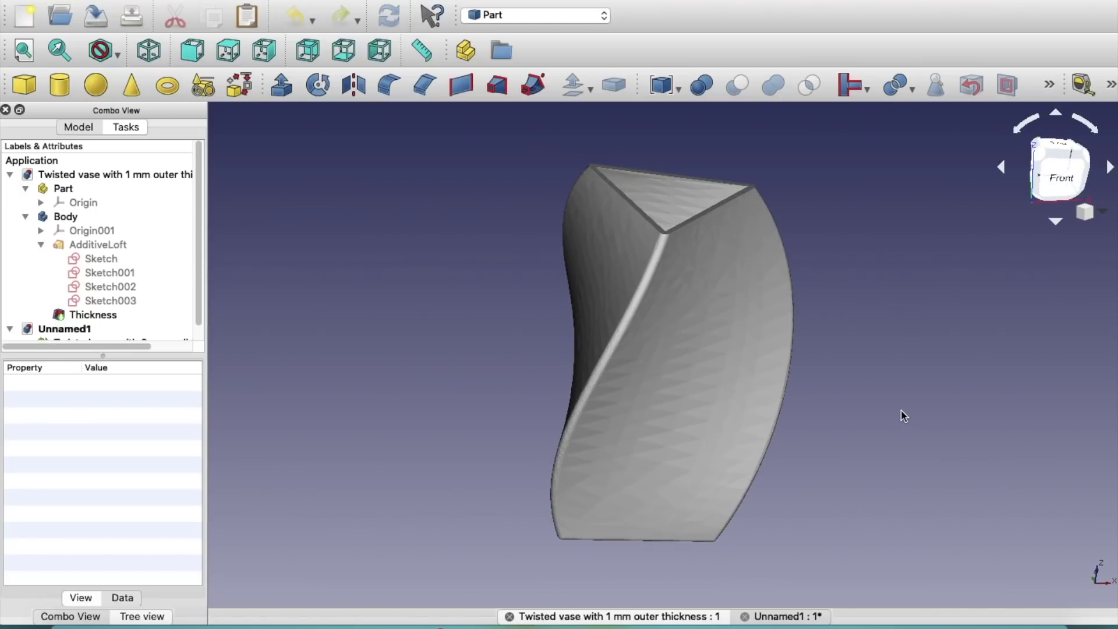